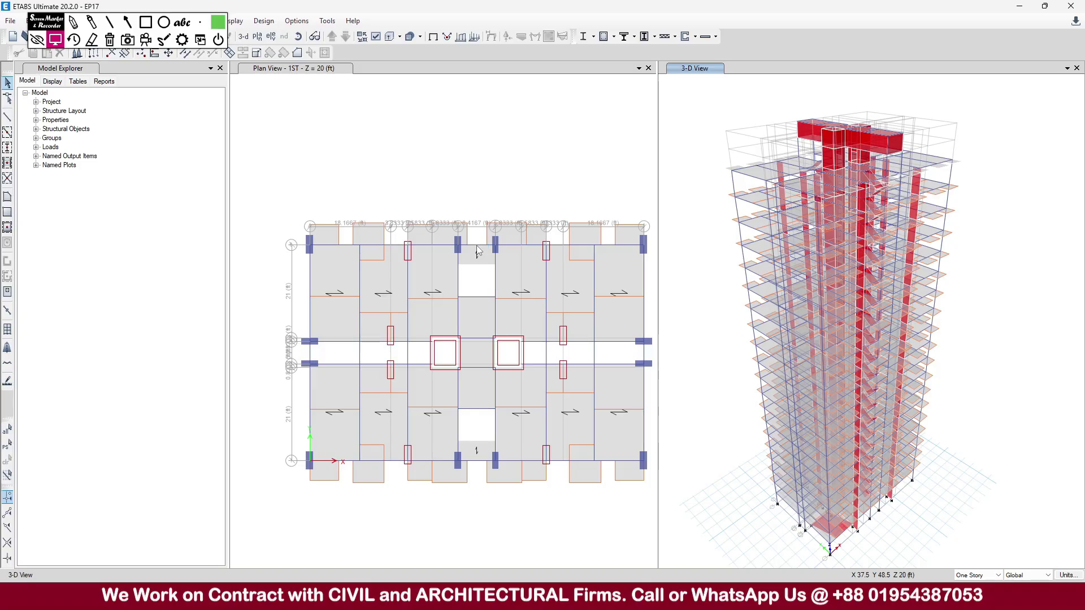
pyautogui.click(477, 252)
pyautogui.click(595, 289)
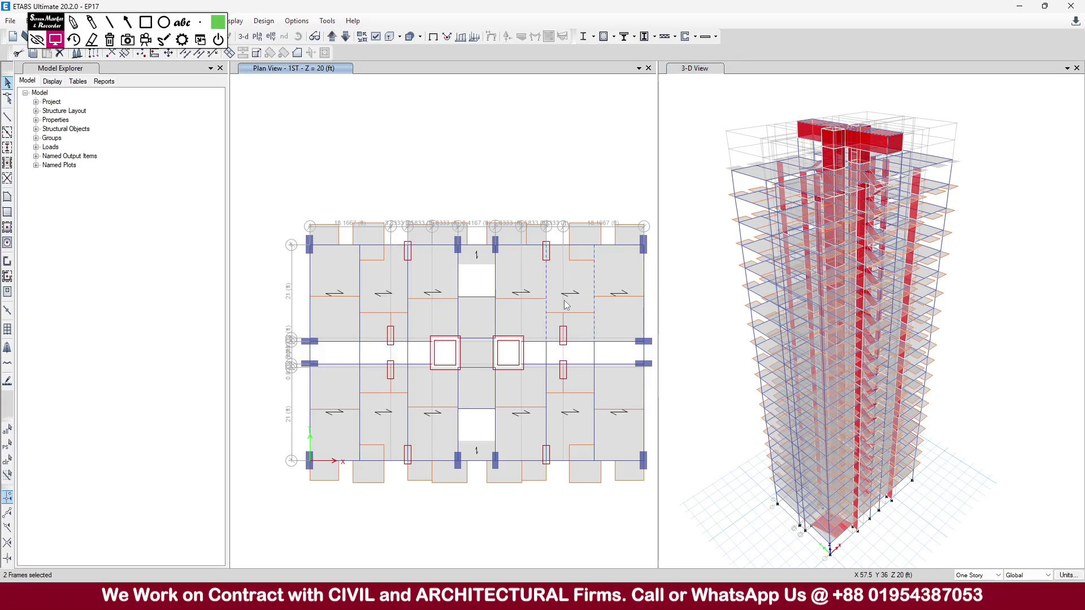
pyautogui.press('Escape')
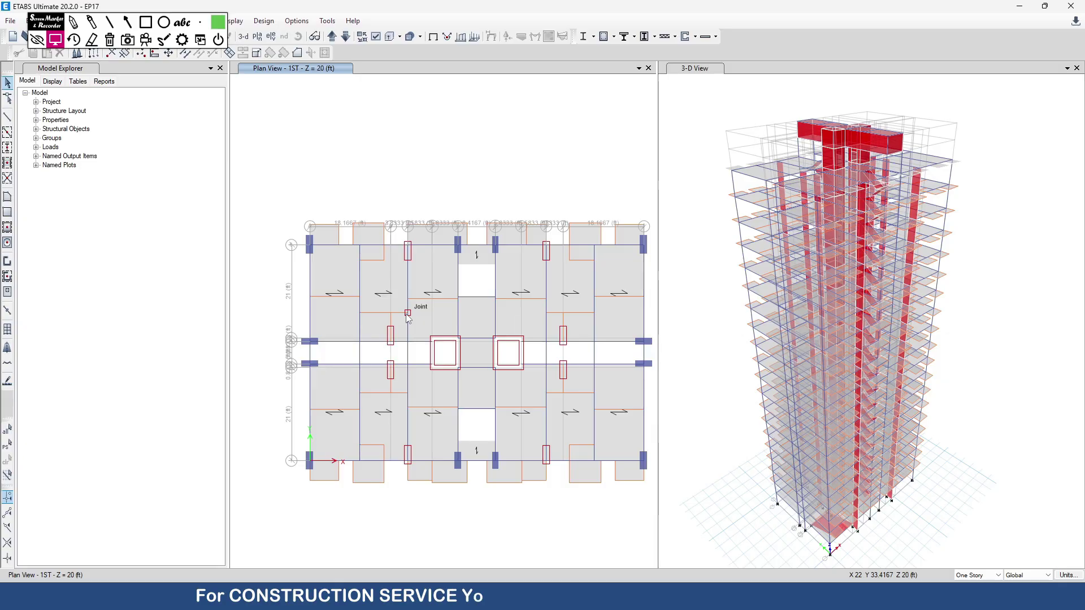
# - Move the screen annotation toolbar down over the model tree to uncover the main menus, and run the analysis
pyautogui.click(46, 27)
pyautogui.moveTo(50, 26); pyautogui.dragTo(51, 164)
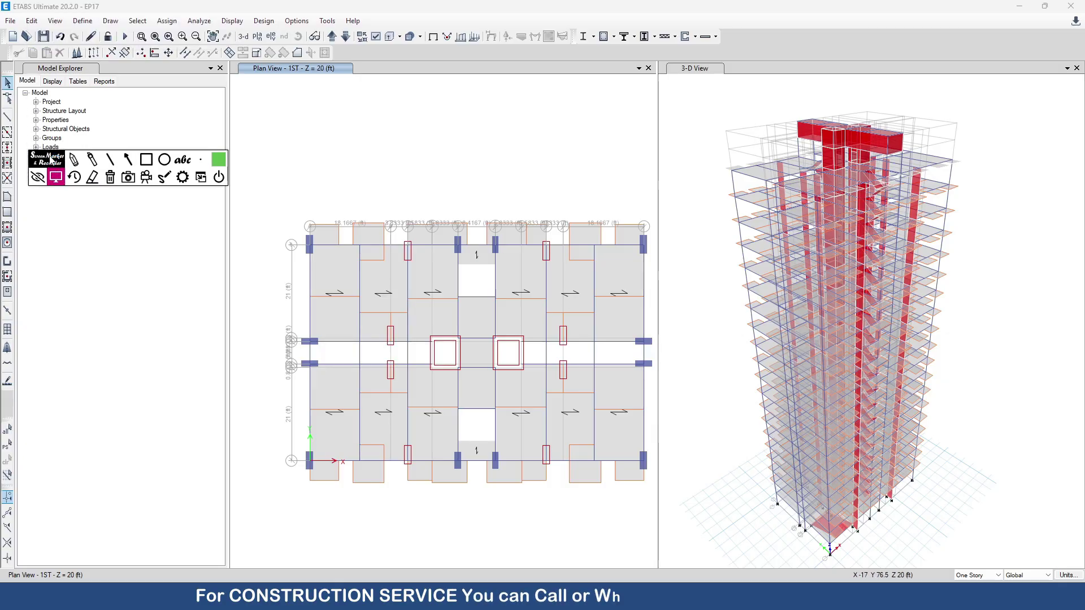
pyautogui.press('F5')
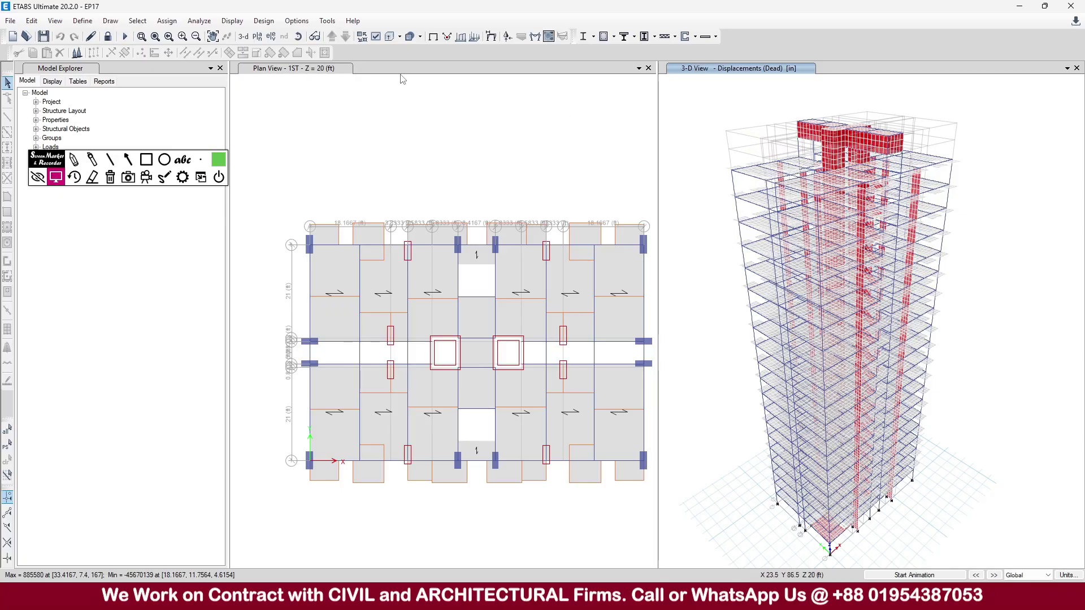
# - Select all walls by object type and show only the selected objects in the 3-D view
pyautogui.click(138, 21)
pyautogui.moveTo(158, 36)
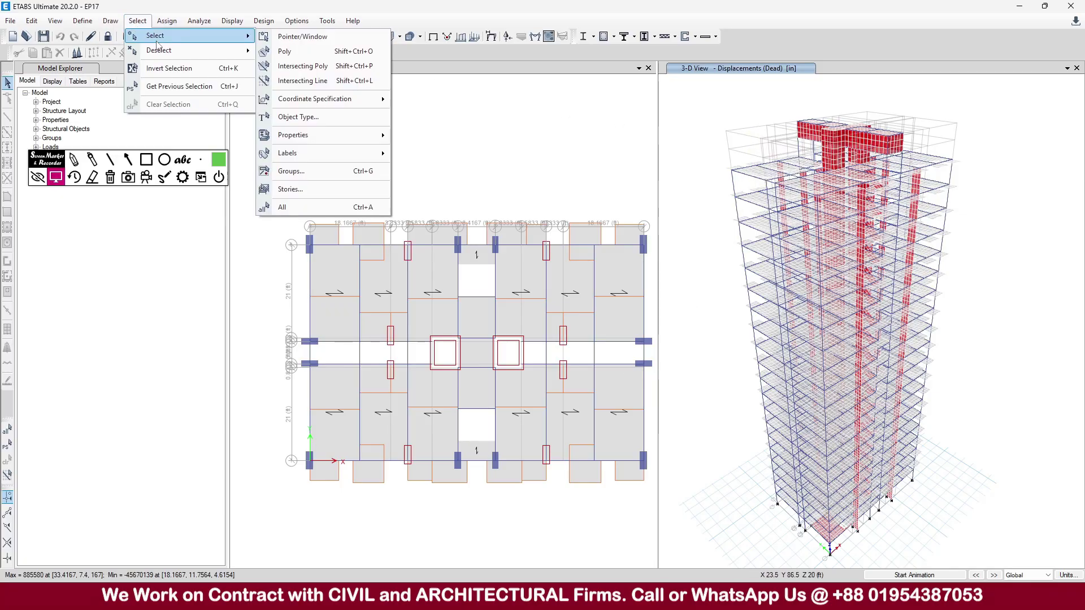
pyautogui.click(337, 117)
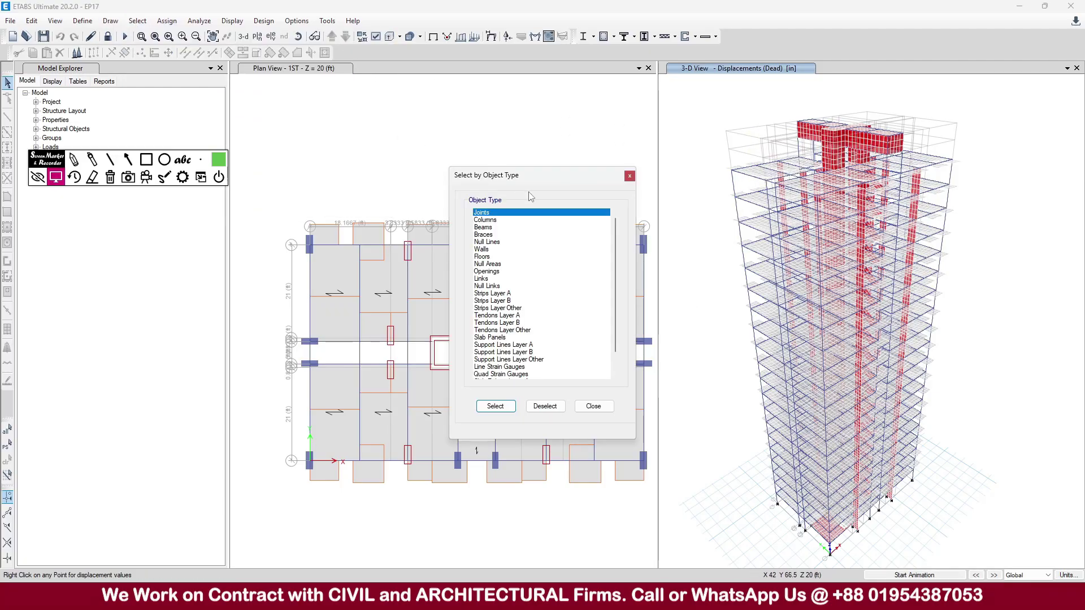
pyautogui.click(485, 249)
pyautogui.click(495, 406)
pyautogui.click(593, 407)
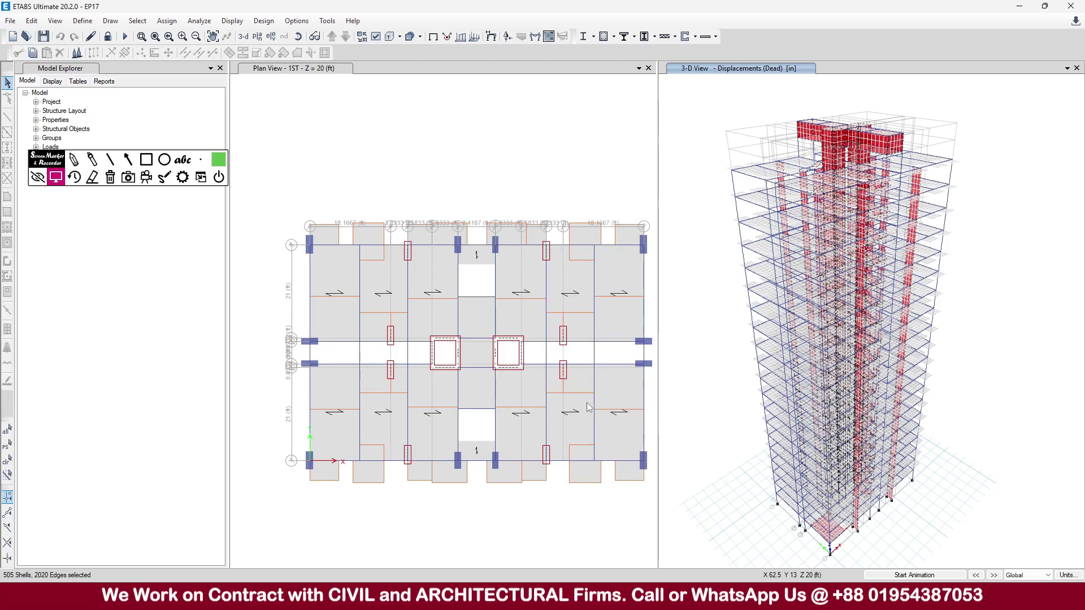
pyautogui.rightClick(698, 157)
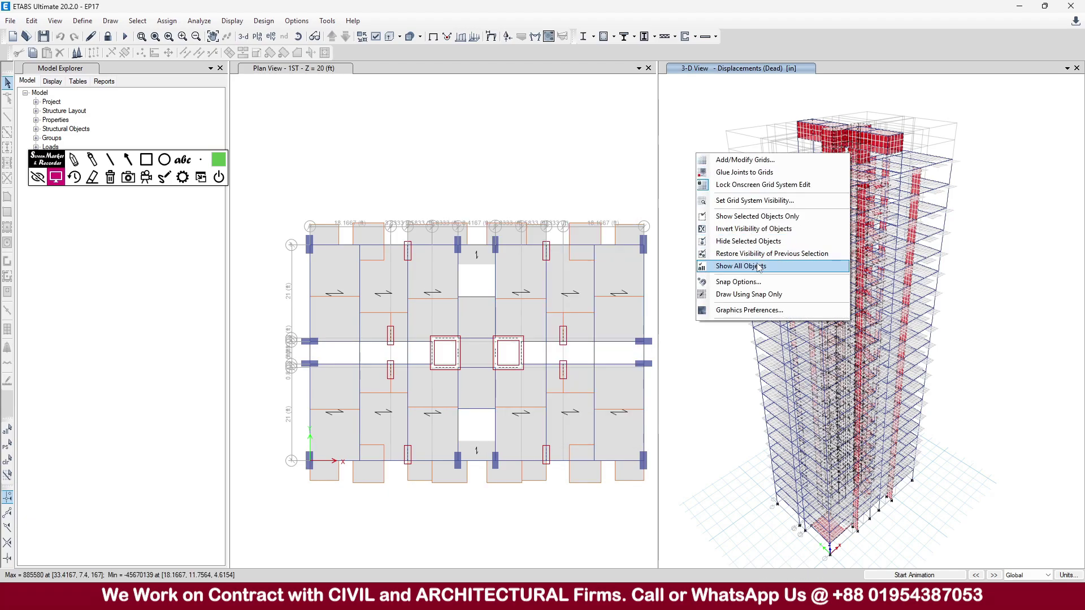
pyautogui.click(752, 217)
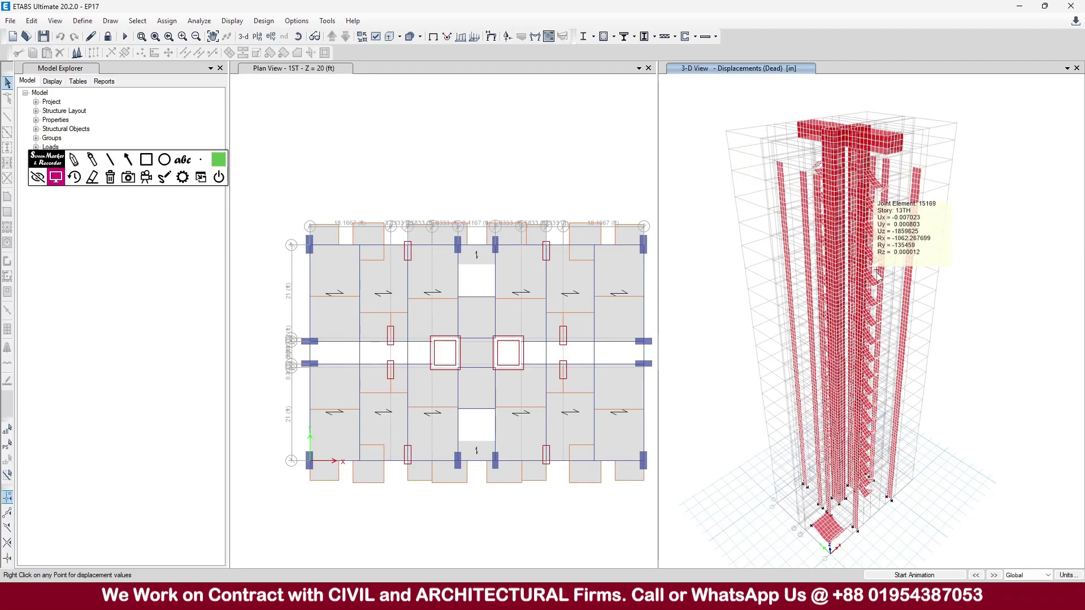
pyautogui.moveTo(871, 207)
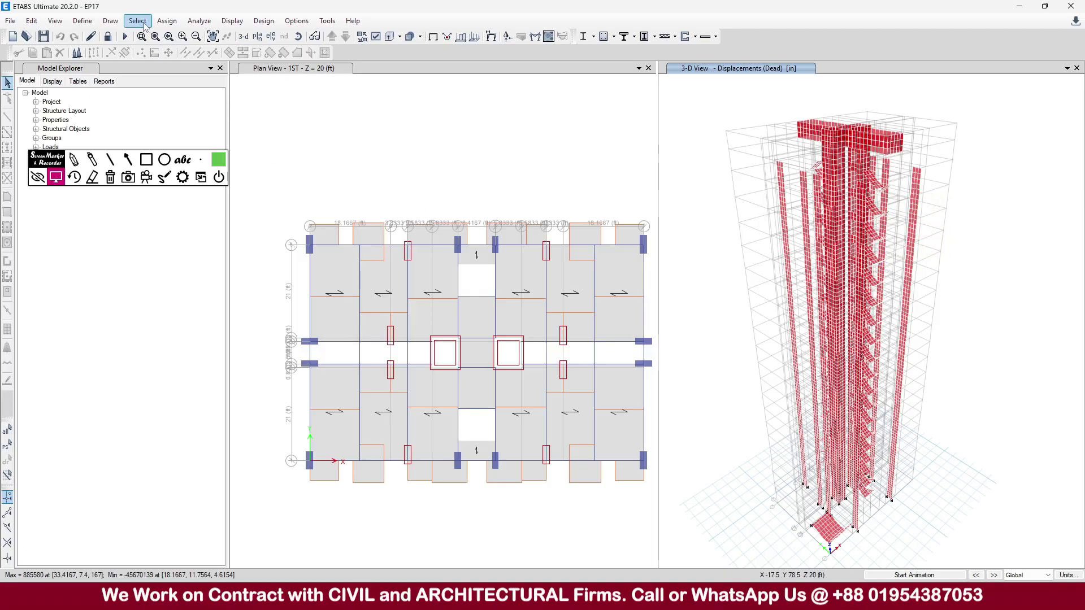
# - Select the slabs with the properties RAMP 10 and Waist Slab 9 and hide them in the 3-D view
pyautogui.click(143, 22)
pyautogui.moveTo(200, 51)
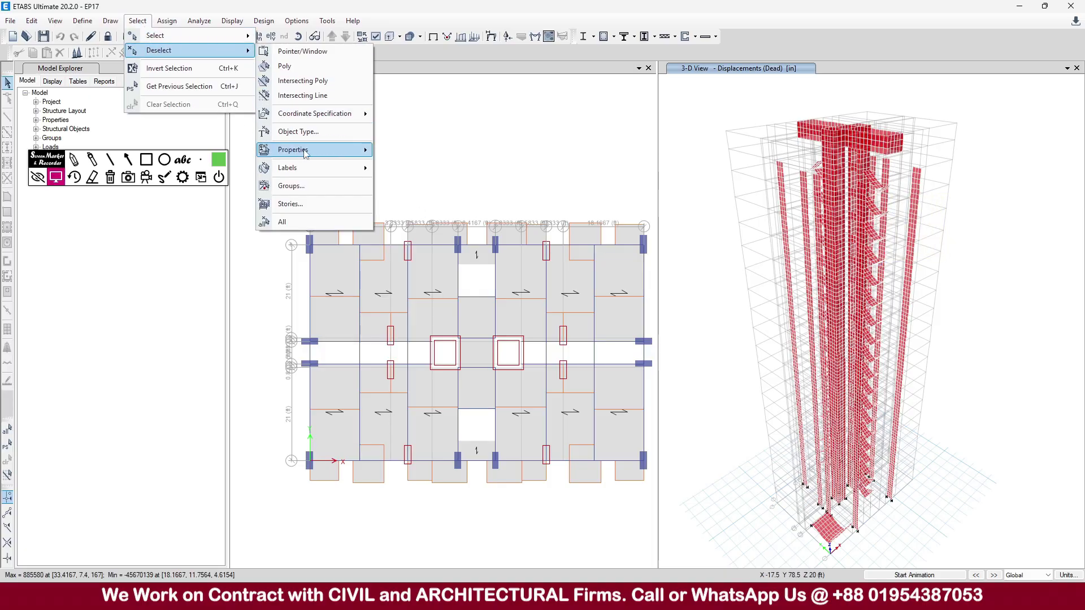
pyautogui.moveTo(305, 154)
pyautogui.click(418, 183)
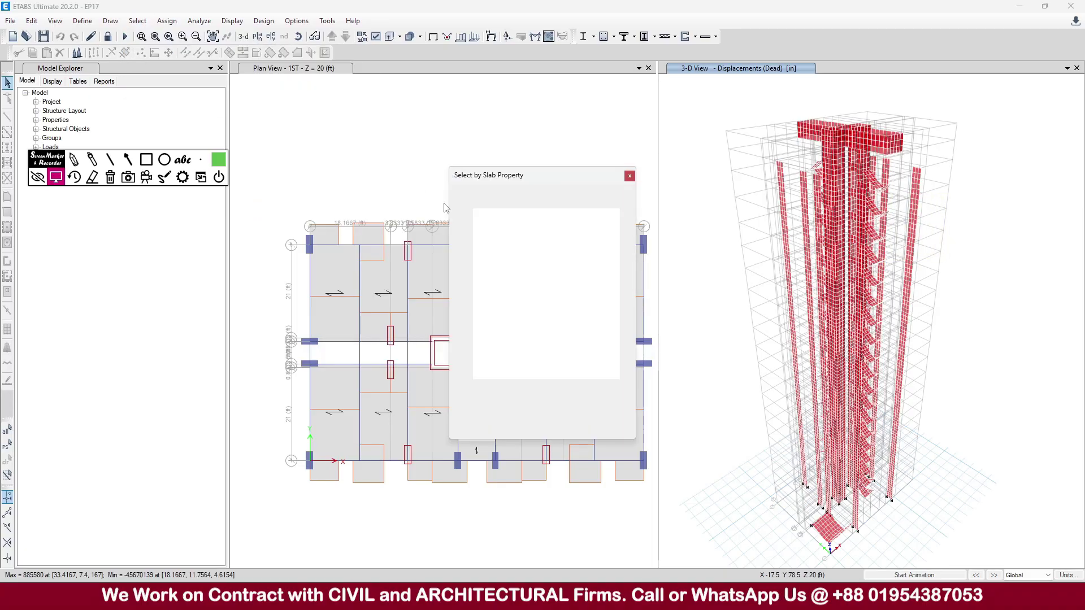
pyautogui.click(489, 228)
pyautogui.keyDown('ctrl'); pyautogui.click(501, 258); pyautogui.keyUp('ctrl')
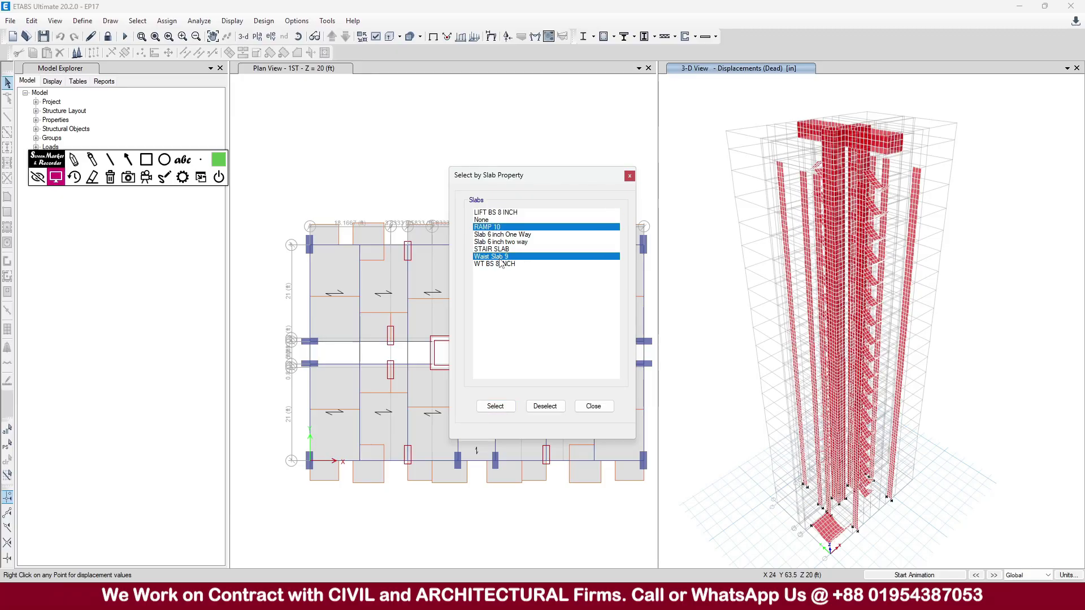
pyautogui.click(495, 406)
pyautogui.click(594, 406)
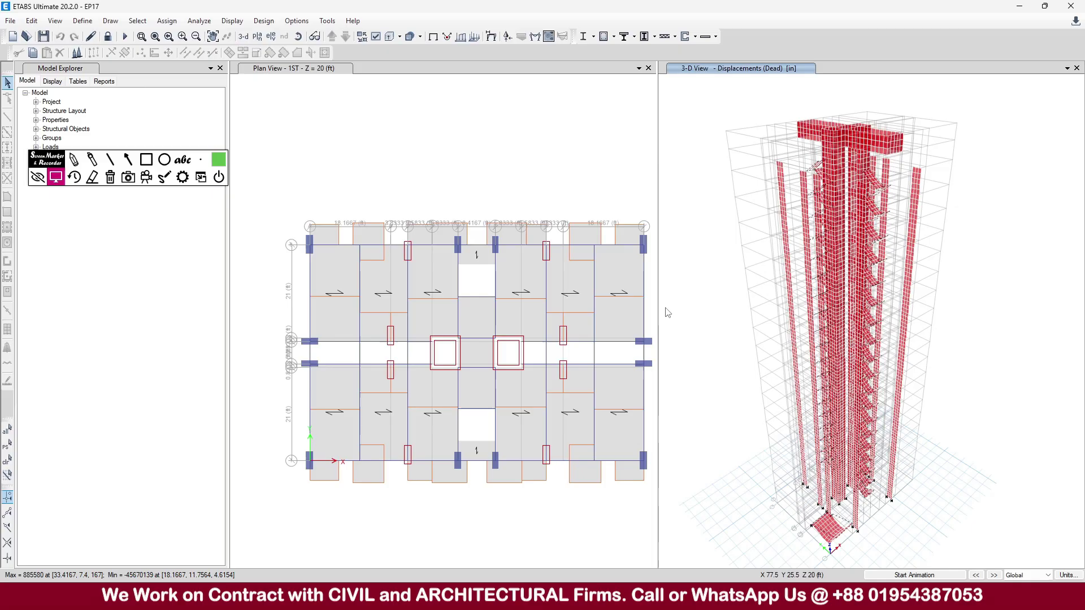
pyautogui.rightClick(688, 232)
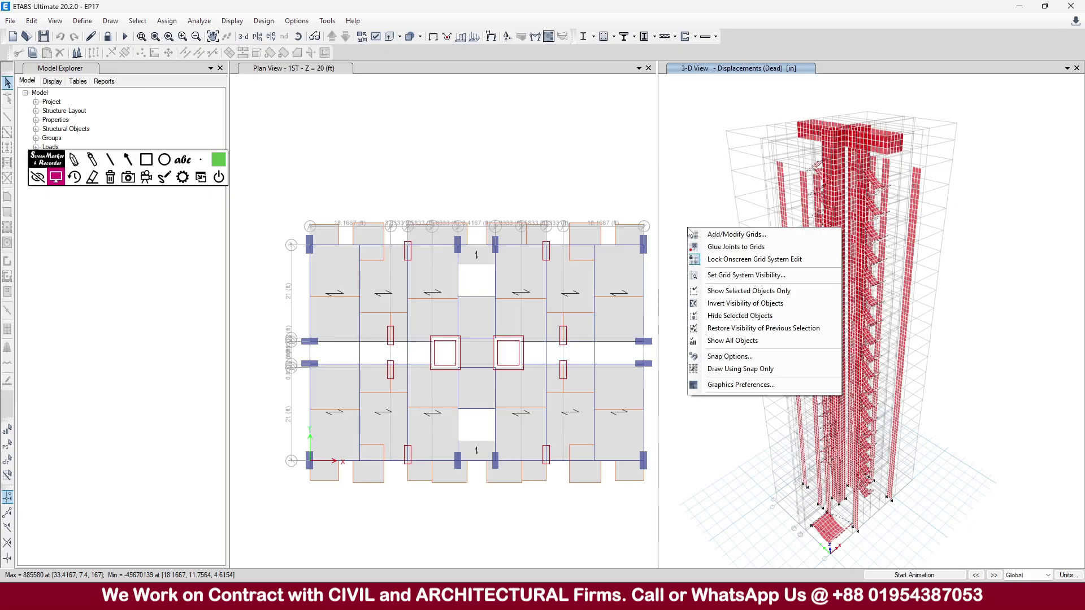
pyautogui.click(733, 317)
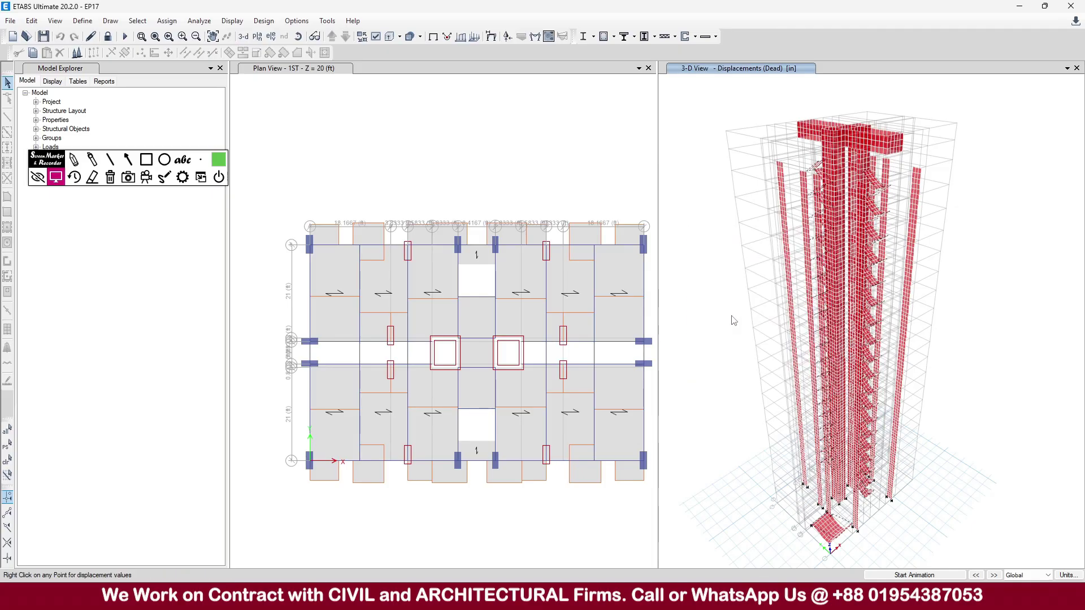
# - Select all the remaining walls by the object type Walls
pyautogui.click(140, 22)
pyautogui.moveTo(150, 35)
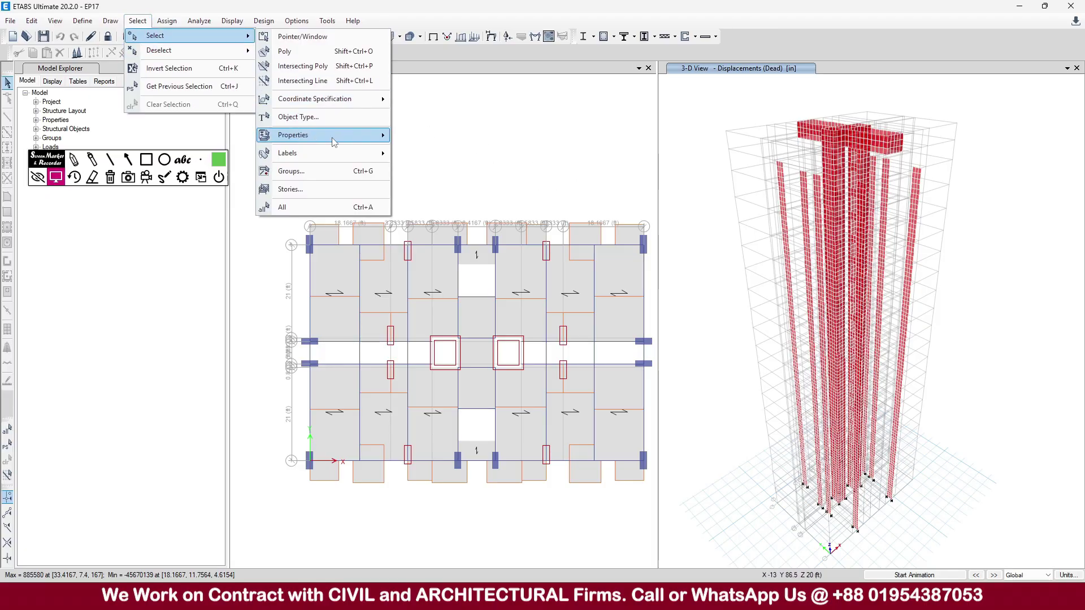
pyautogui.click(330, 116)
pyautogui.click(483, 249)
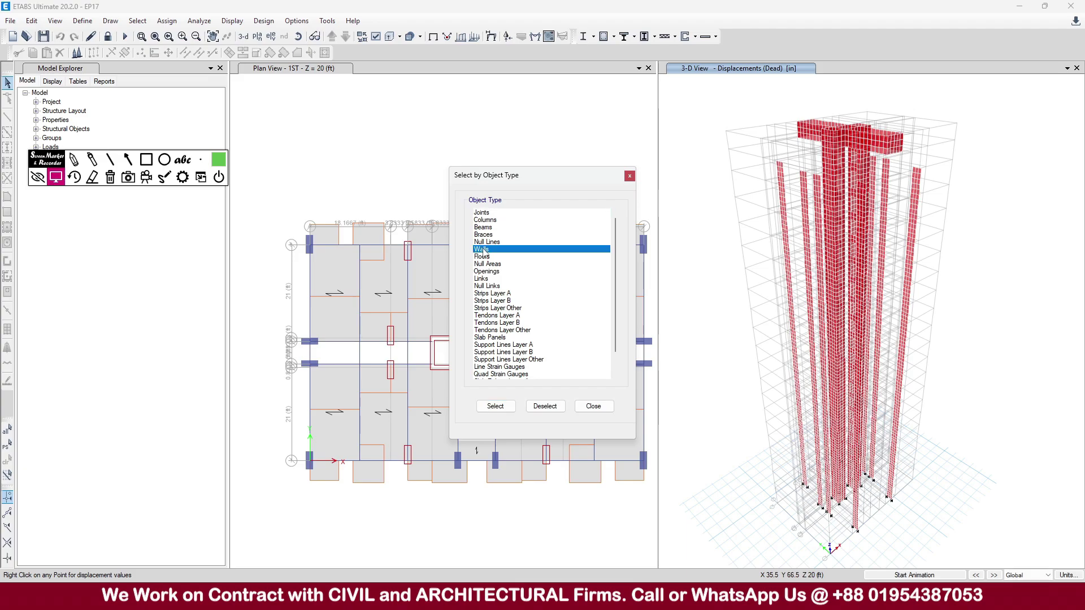
pyautogui.click(495, 406)
pyautogui.click(593, 406)
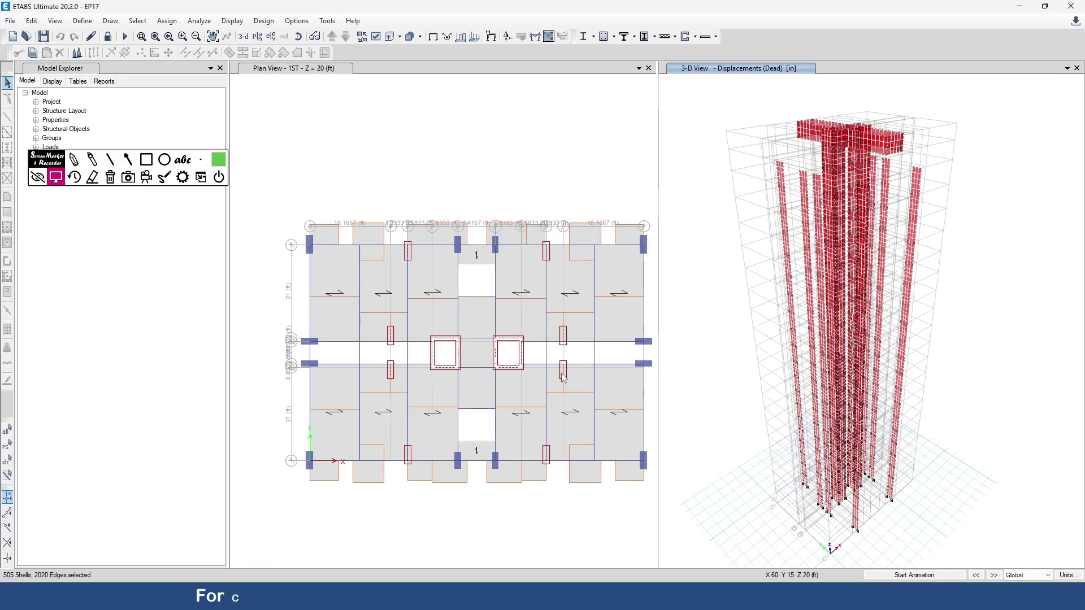
# - Set both the rebar material and the rebar shear material to REBAR 60 in the shear wall design preferences
pyautogui.click(265, 20)
pyautogui.moveTo(315, 134)
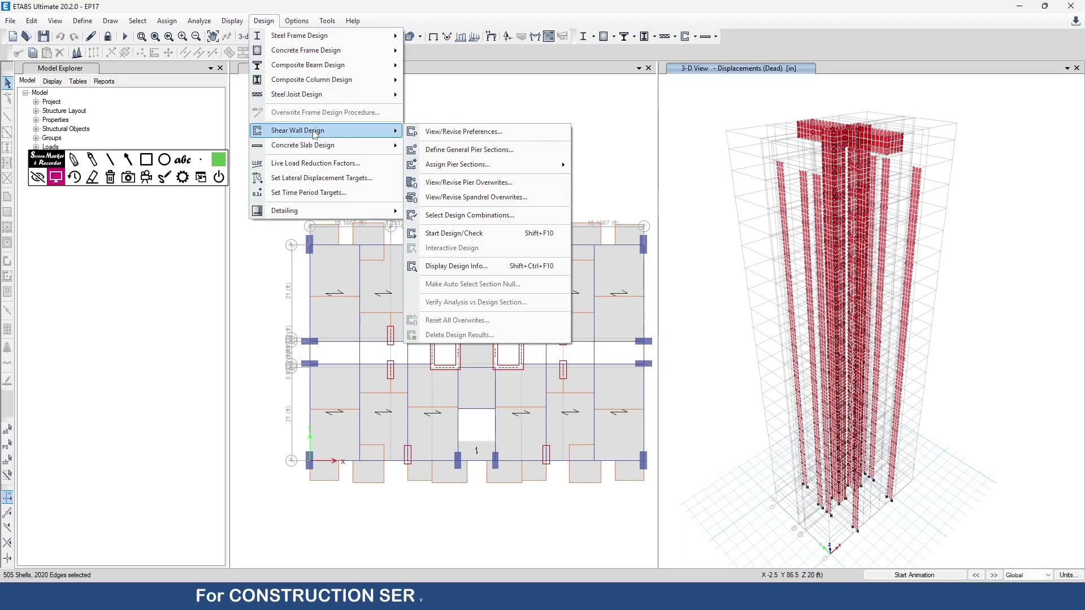
pyautogui.click(446, 132)
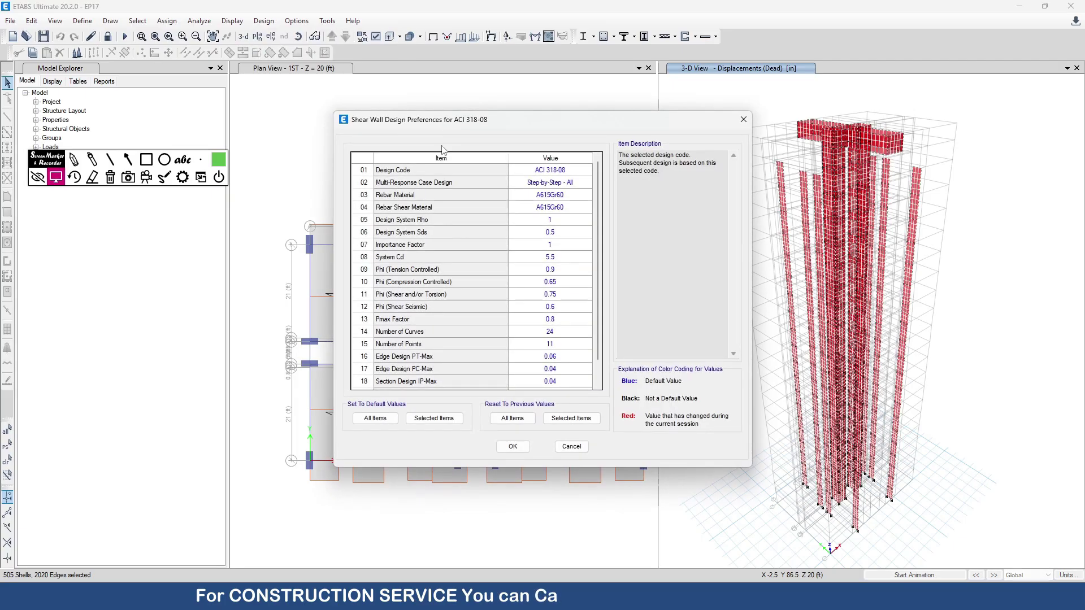
pyautogui.click(557, 195)
pyautogui.click(561, 167)
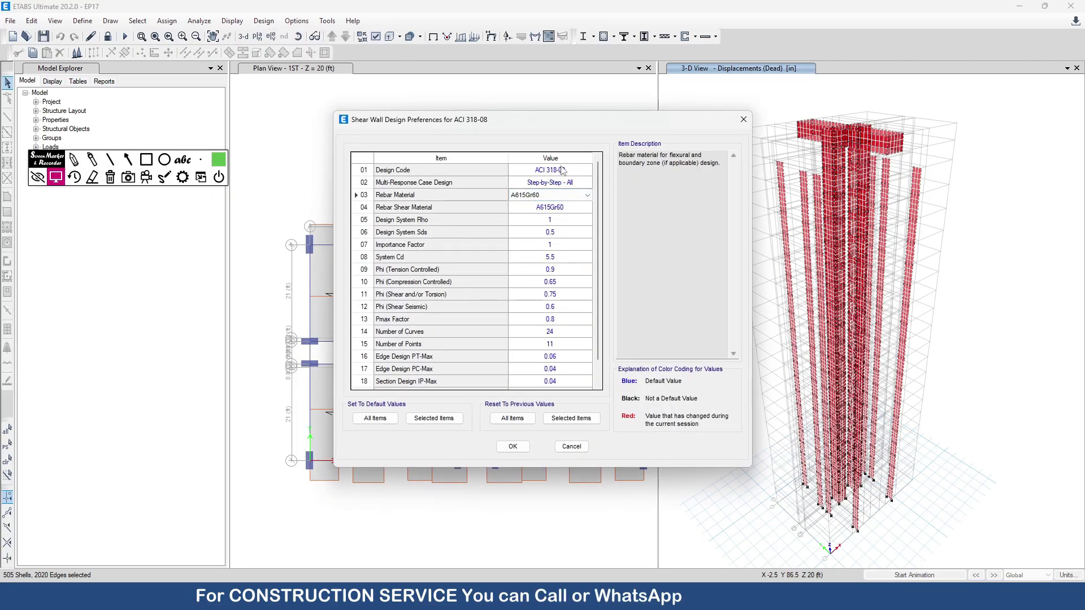
pyautogui.click(557, 195)
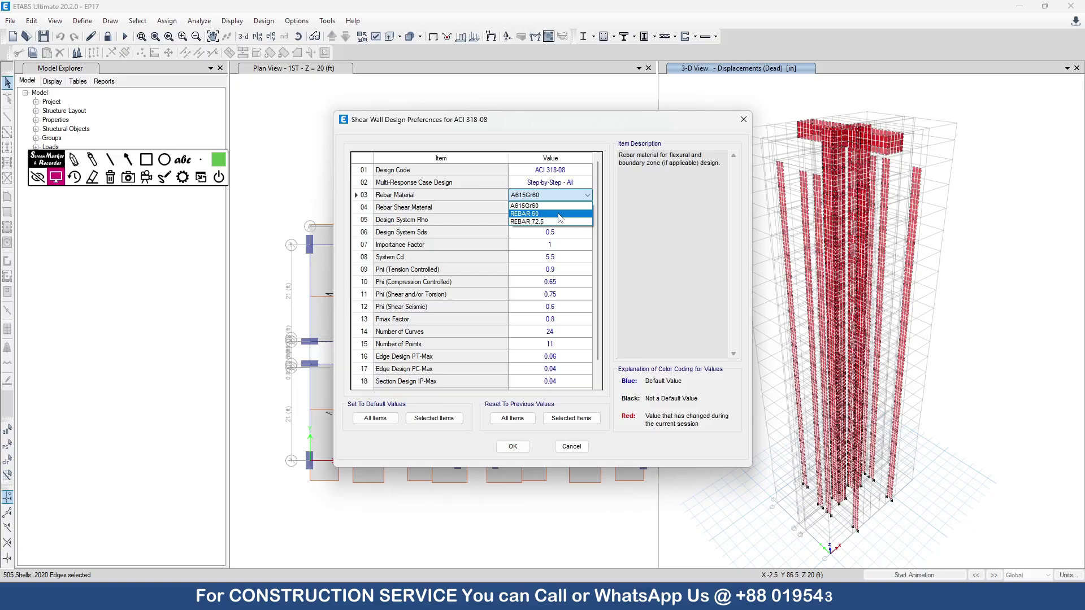
pyautogui.click(559, 214)
pyautogui.click(548, 208)
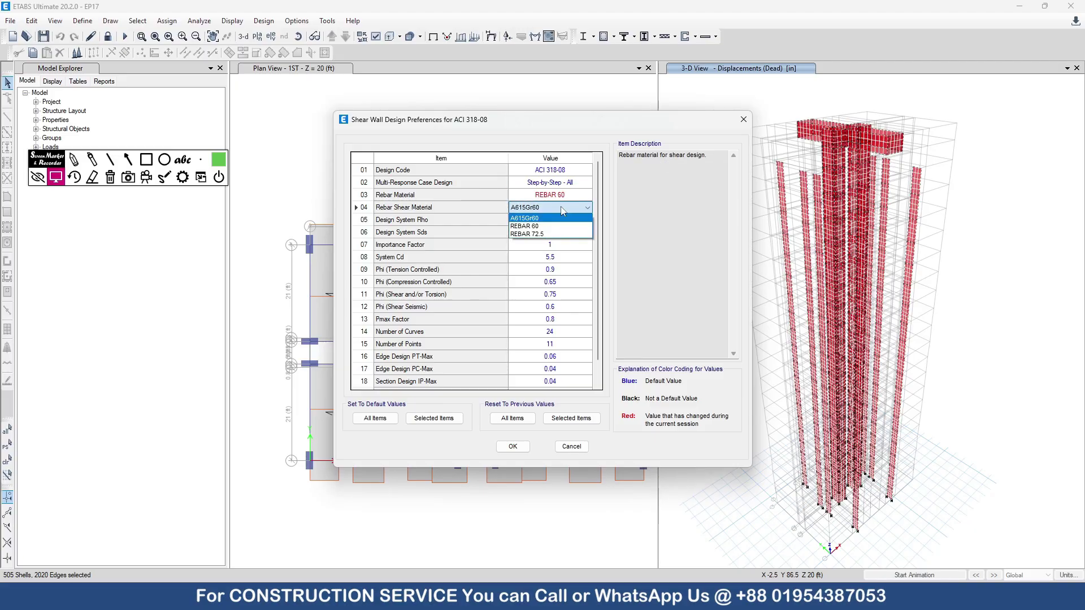
pyautogui.click(540, 227)
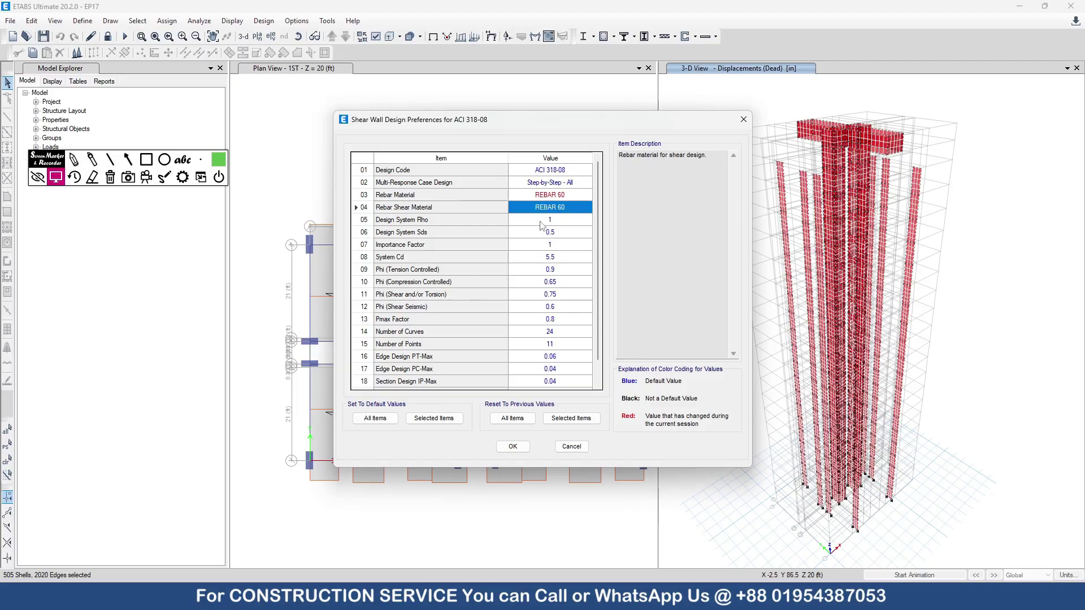
pyautogui.click(513, 447)
# - Start a uniform reinforcing assignment to the selected piers and set the pier material to C 4000
pyautogui.click(263, 20)
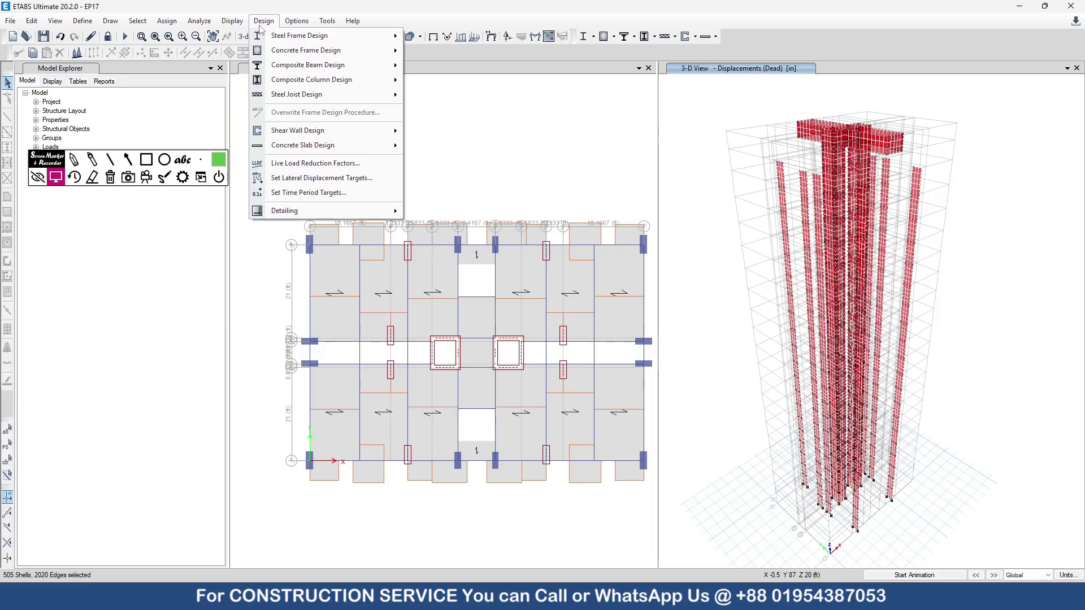
pyautogui.moveTo(321, 131)
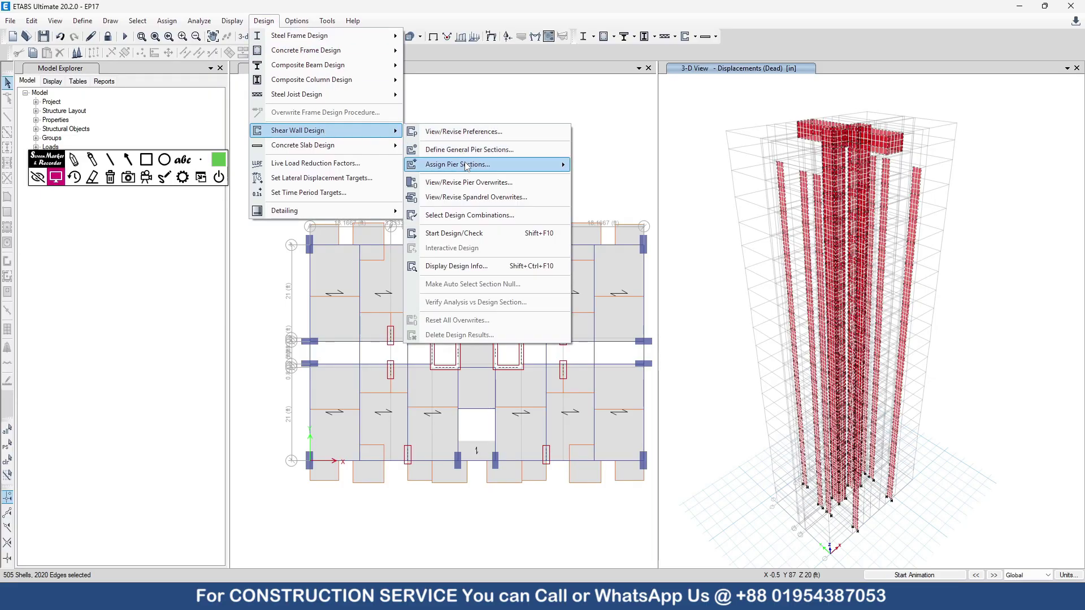
pyautogui.moveTo(465, 165)
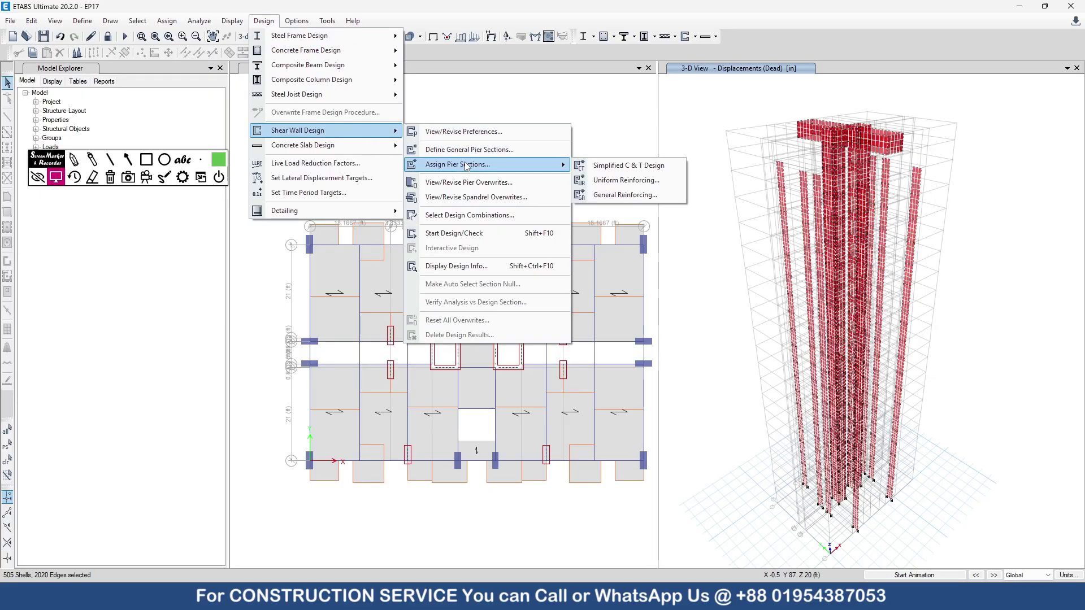
pyautogui.click(599, 180)
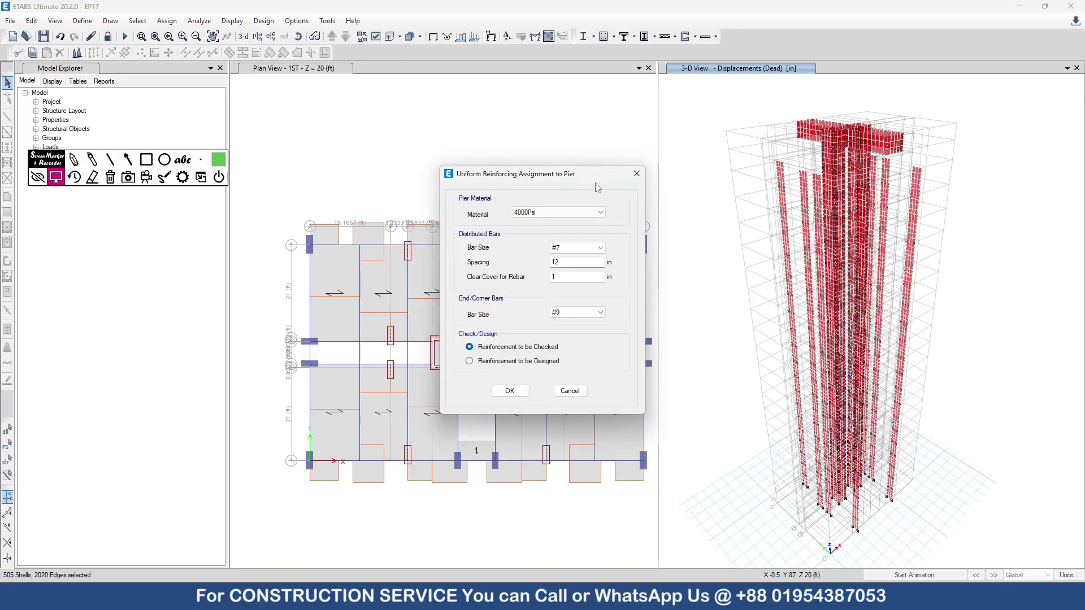
pyautogui.click(582, 213)
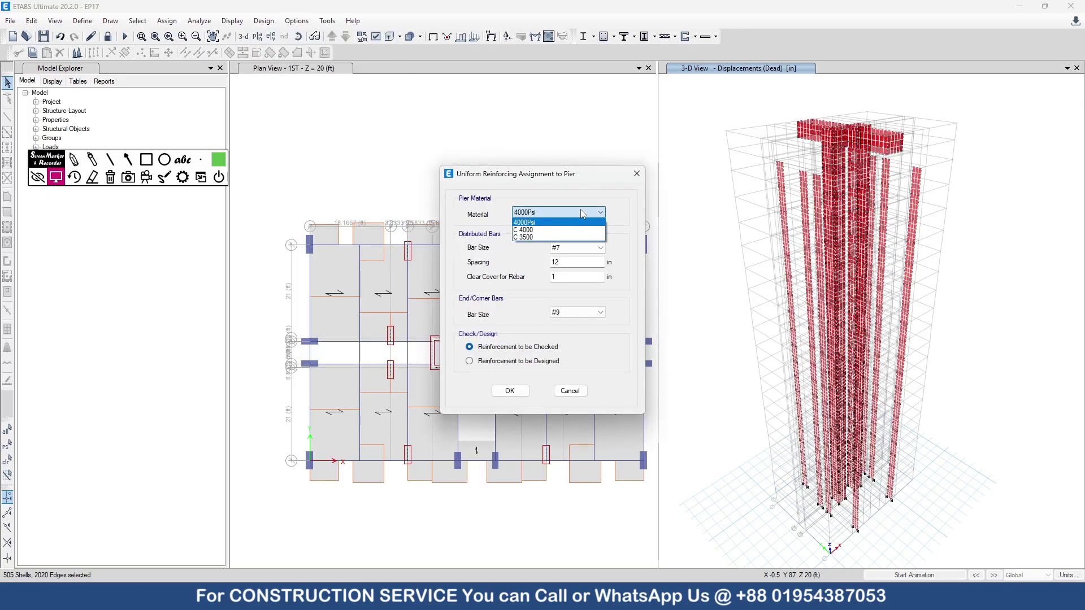
pyautogui.click(561, 230)
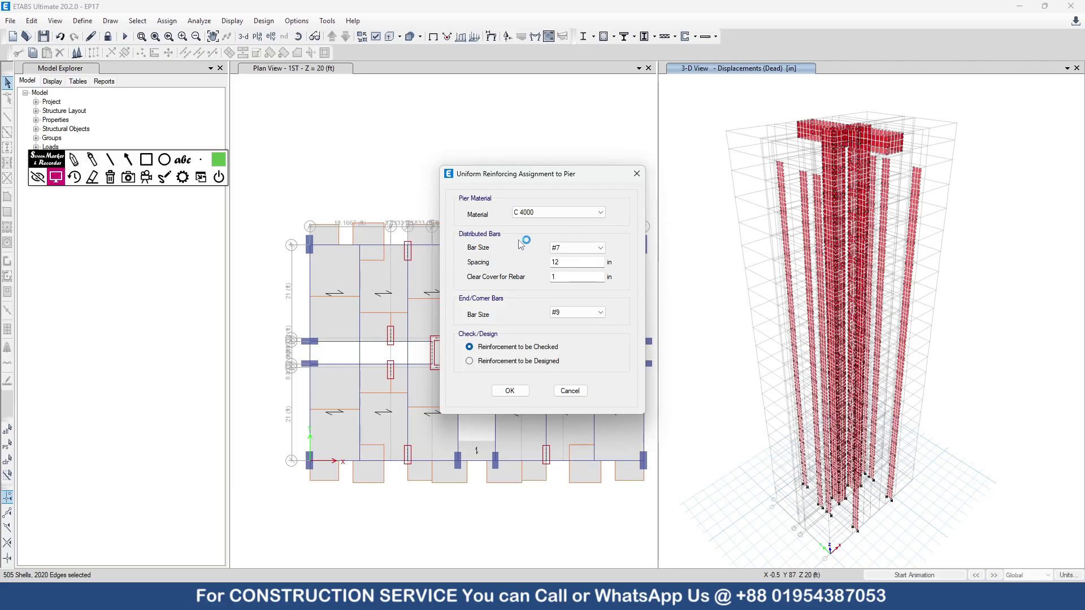
# - Sketch a green rectangular wall outline above the floor plan with the annotation pen
pyautogui.click(217, 163)
pyautogui.click(152, 159)
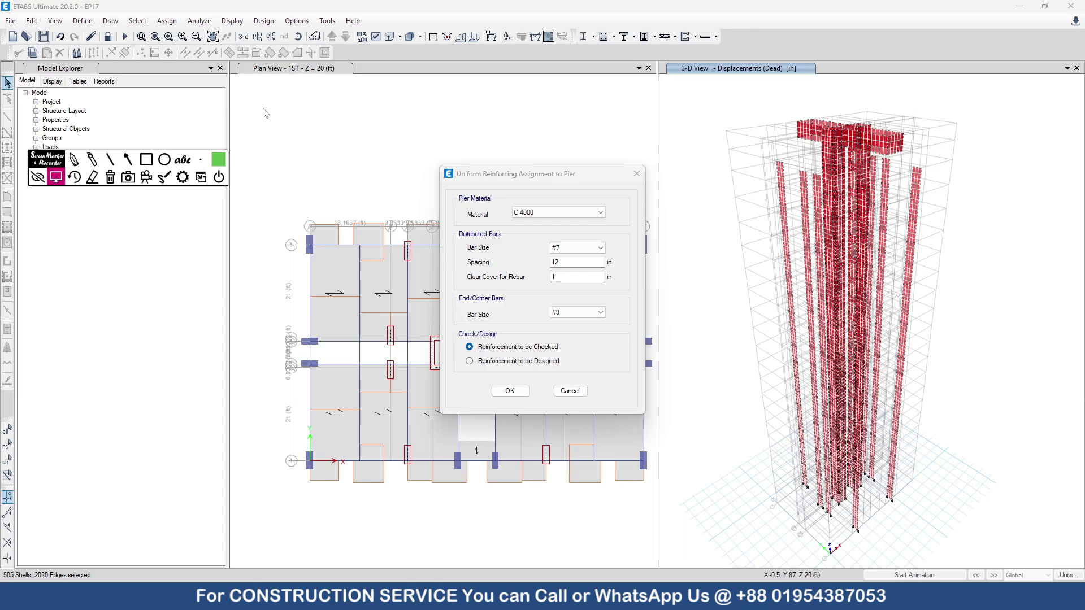
pyautogui.moveTo(284, 101)
pyautogui.mouseDown()
pyautogui.moveTo(284, 145)
pyautogui.moveTo(443, 158)
pyautogui.mouseUp()
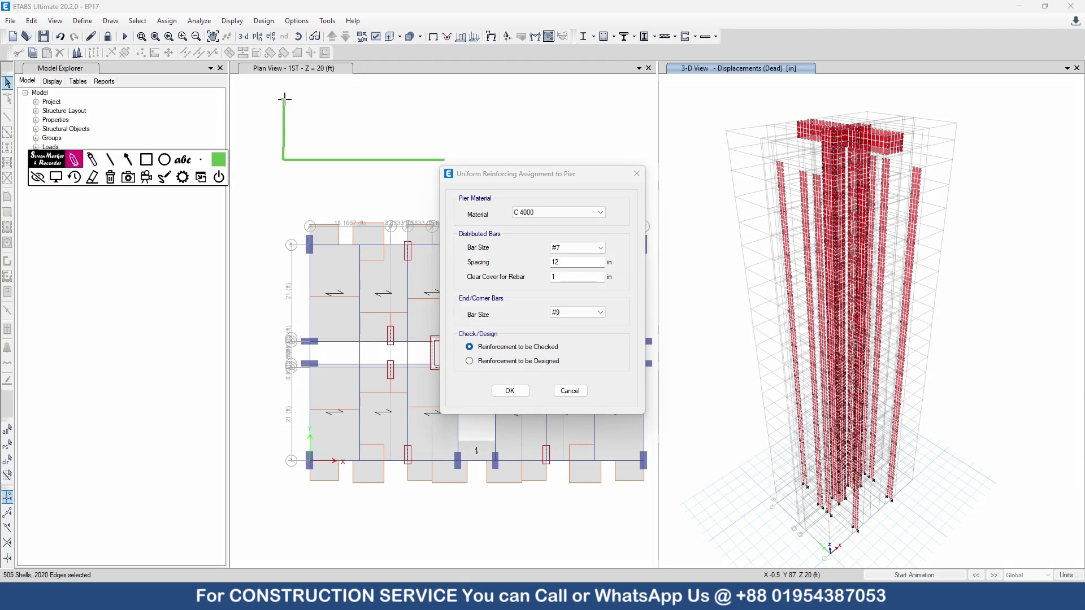
pyautogui.moveTo(284, 100); pyautogui.dragTo(449, 100)
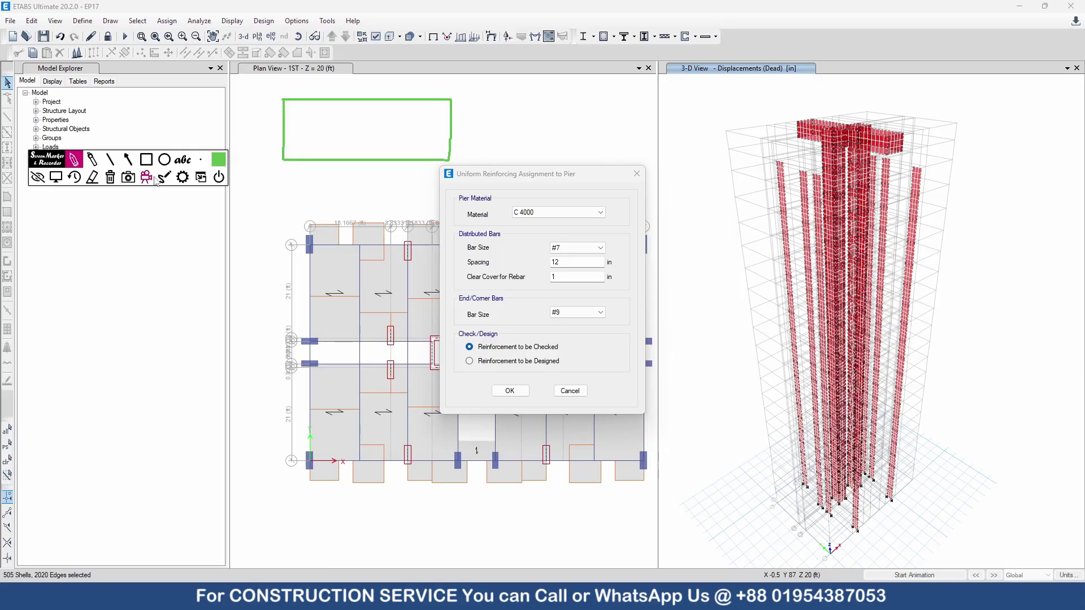
# - Change the annotation colour to red and sketch a smaller rectangle inside the green wall outline
pyautogui.click(217, 158)
pyautogui.click(196, 156)
pyautogui.moveTo(294, 145); pyautogui.dragTo(428, 144)
pyautogui.moveTo(294, 109)
pyautogui.mouseDown()
pyautogui.moveTo(427, 109)
pyautogui.moveTo(433, 148)
pyautogui.mouseUp()
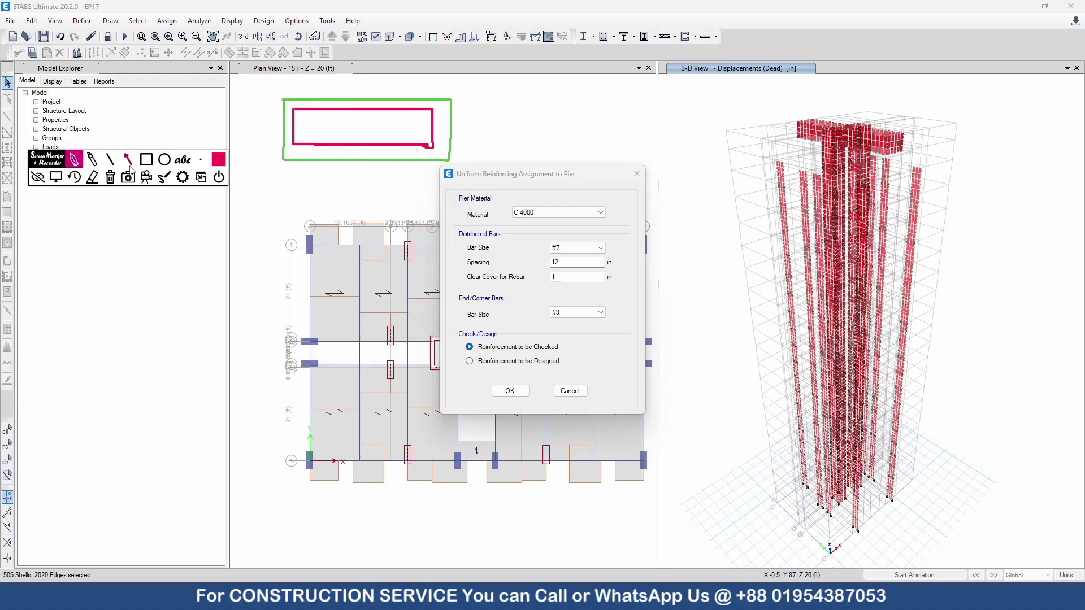
# - Change the annotation colour to light blue and mark a corner bar at each of the red rectangle's four corners
pyautogui.click(219, 160)
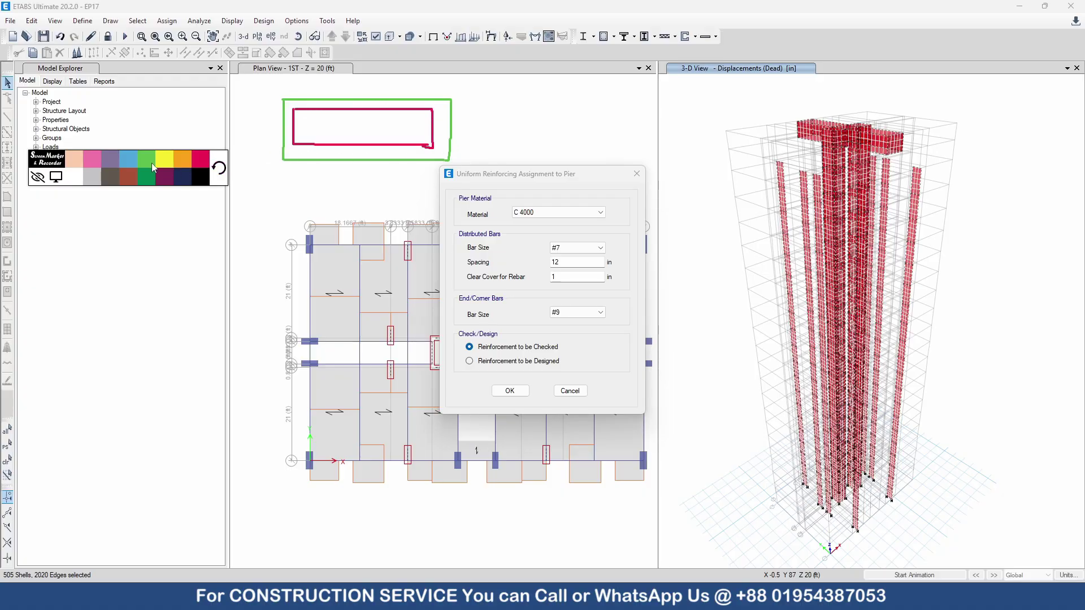
pyautogui.click(92, 159)
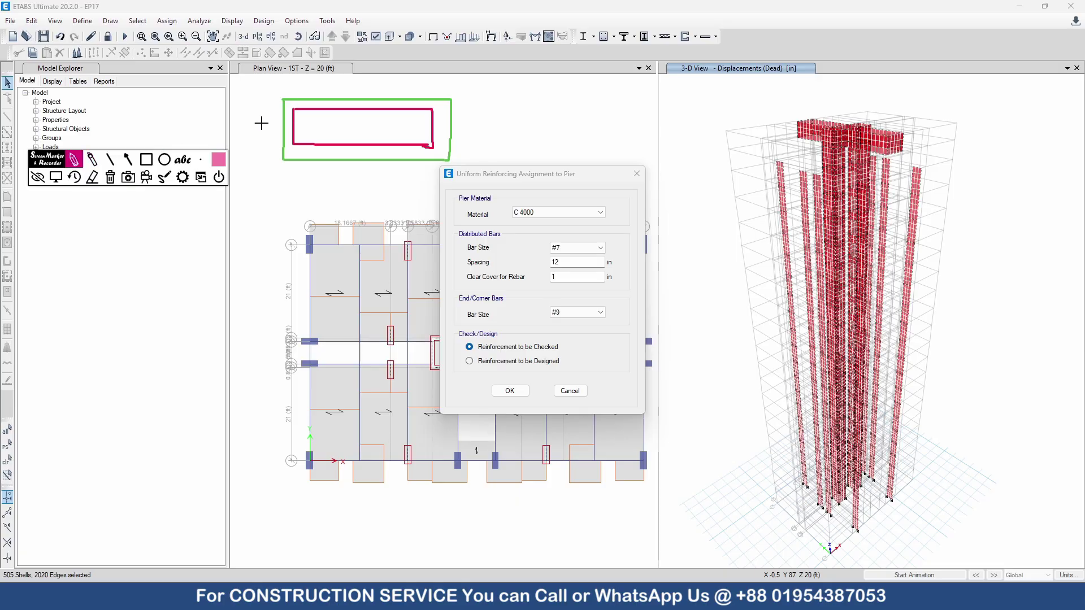
pyautogui.click(219, 160)
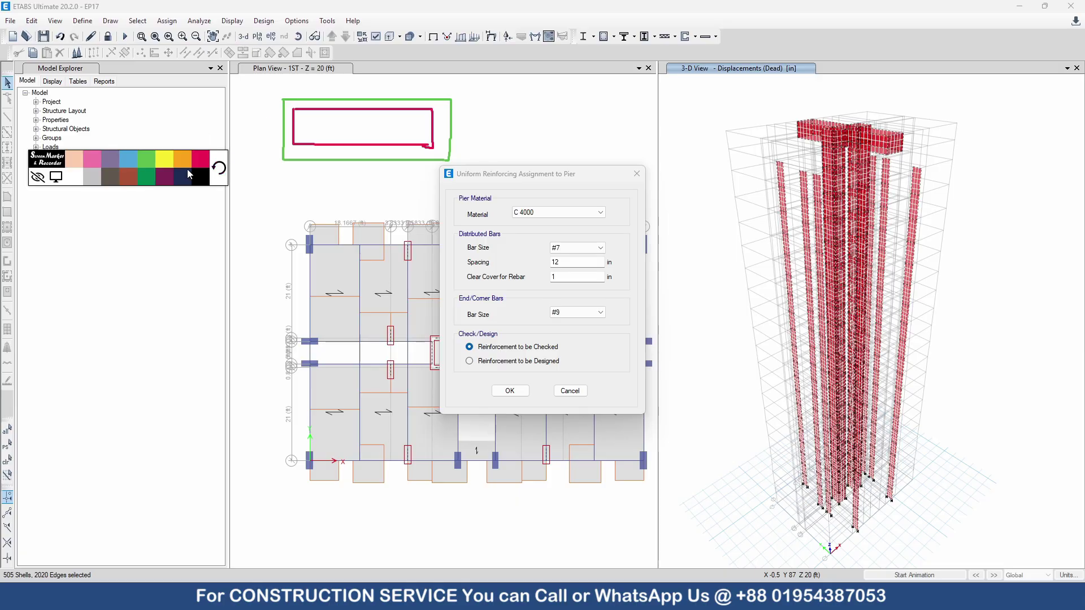
pyautogui.click(128, 158)
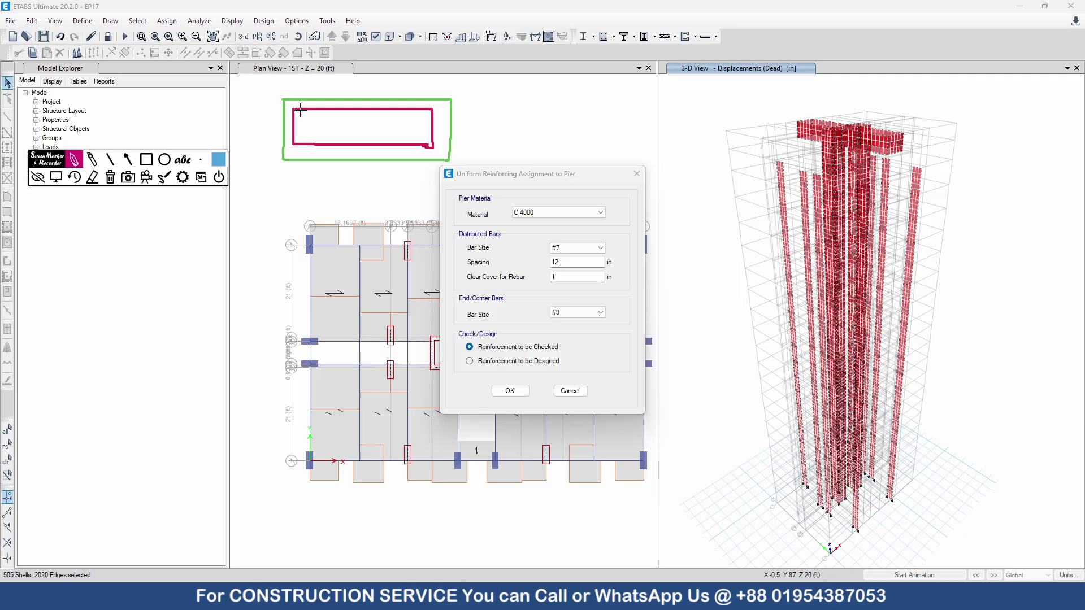
pyautogui.moveTo(289, 117); pyautogui.dragTo(296, 108)
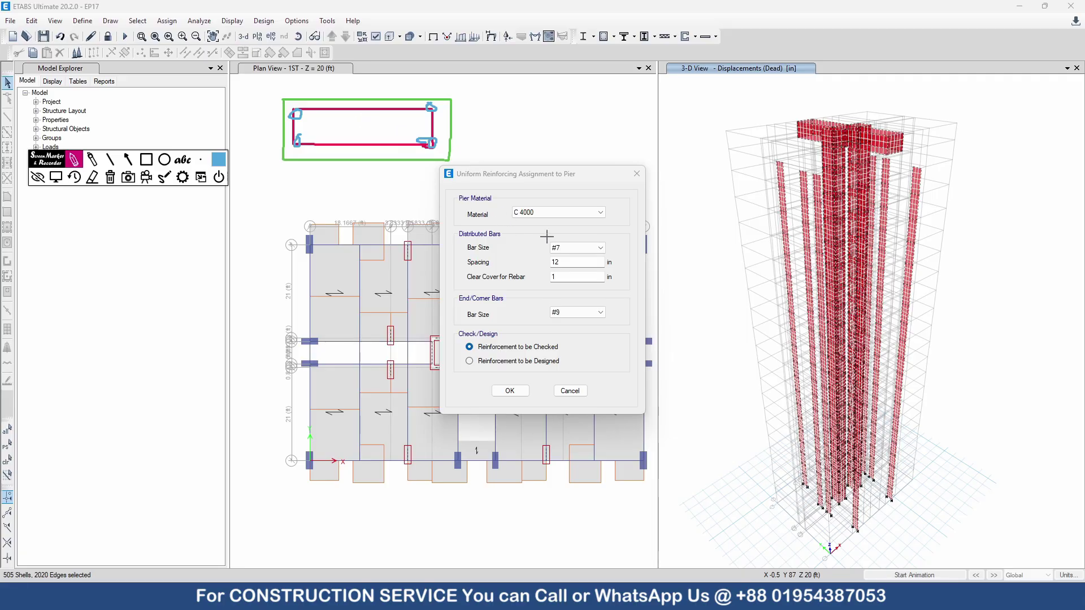
# - Change the annotation colour to green and mark two rows of four distributed bars inside the red rectangle
pyautogui.click(218, 161)
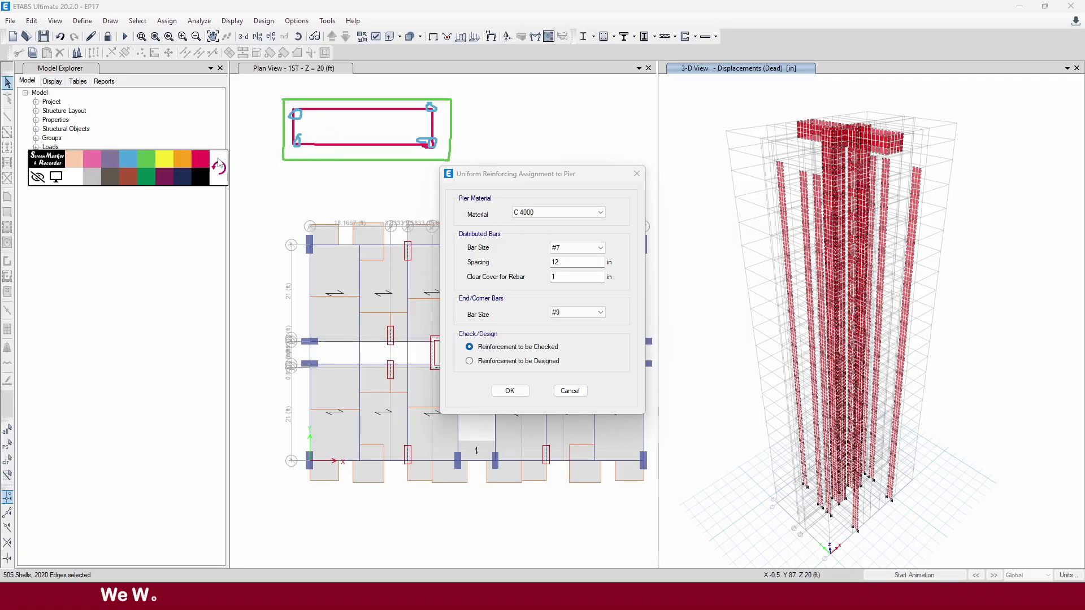
pyautogui.click(164, 159)
pyautogui.moveTo(314, 122); pyautogui.dragTo(405, 112)
pyautogui.moveTo(317, 140); pyautogui.dragTo(394, 133)
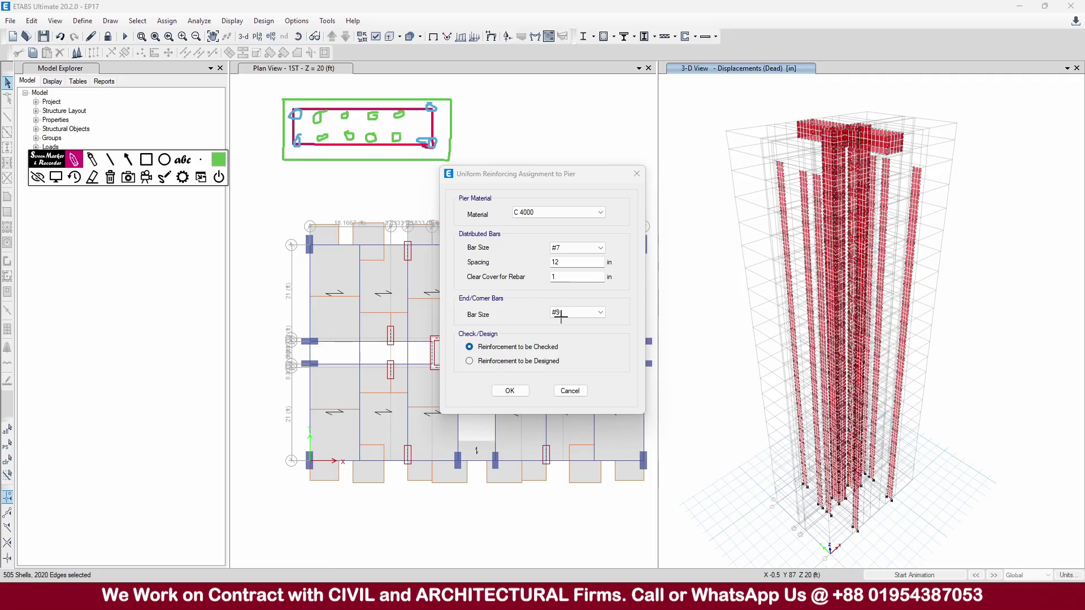
pyautogui.press('Escape')
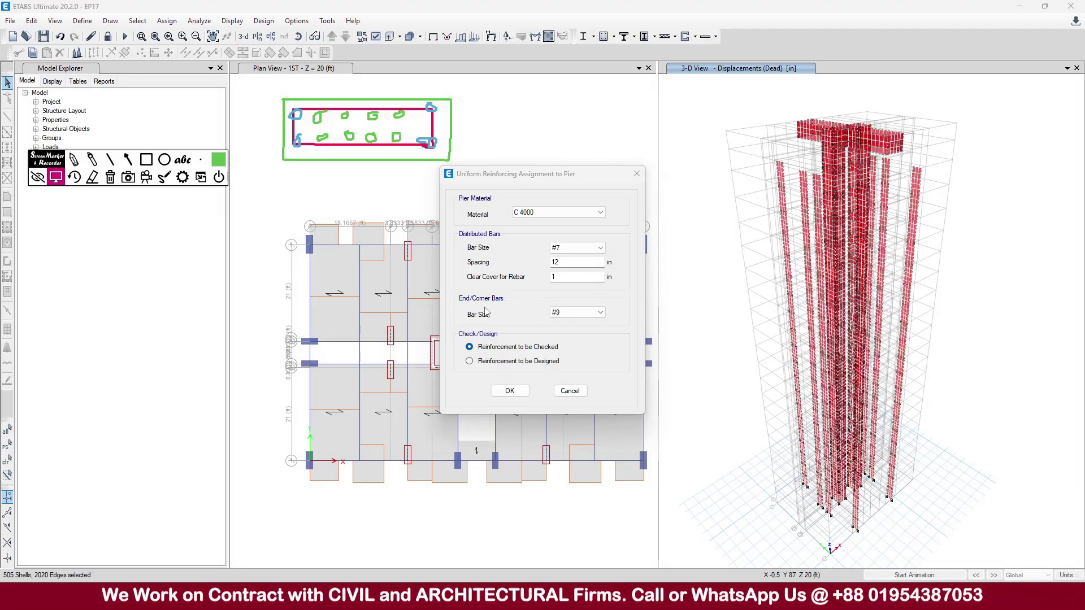
# - Set the bar size of both the distributed bars and the end/corner bars to #8 in the pier assignment
pyautogui.click(590, 248)
pyautogui.click(569, 306)
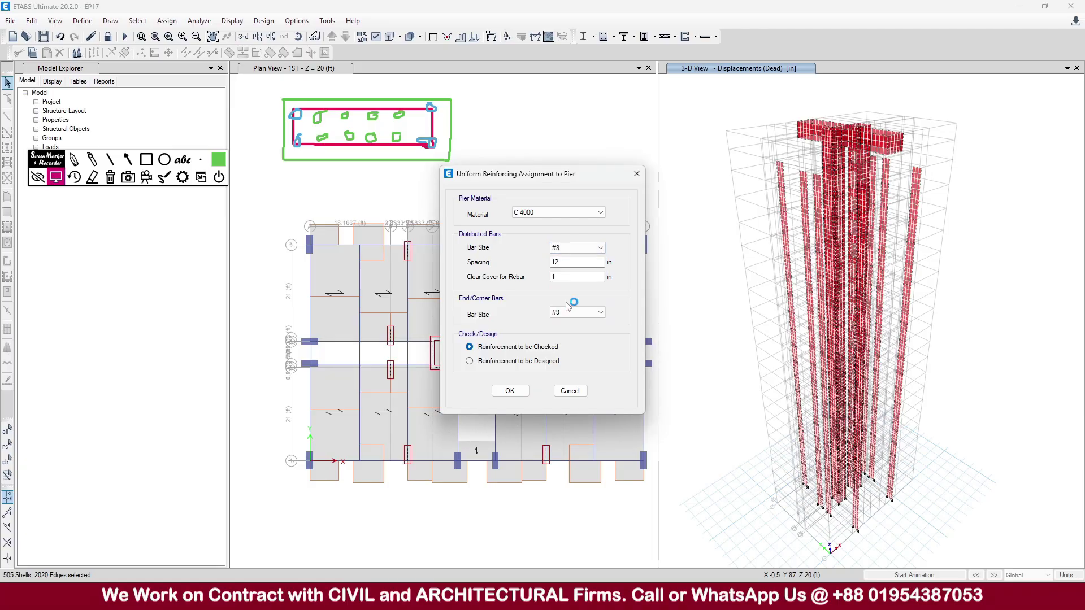
pyautogui.click(572, 314)
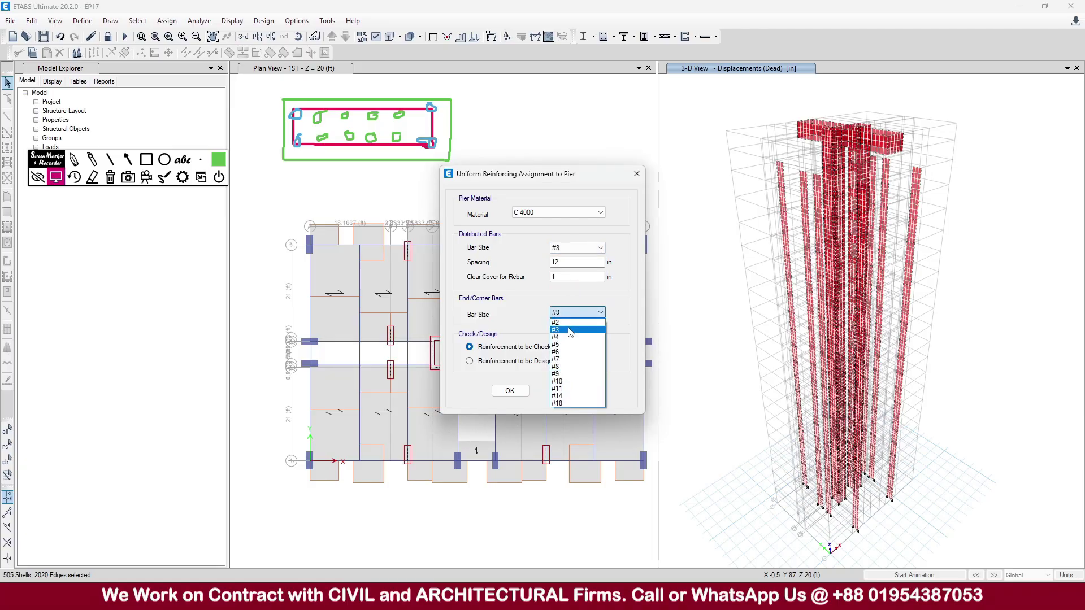
pyautogui.click(567, 367)
# - Set the distributed bar spacing to 6 in and the clear cover to 1.5 in, and apply the reinforcing to the piers
pyautogui.doubleClick(573, 262)
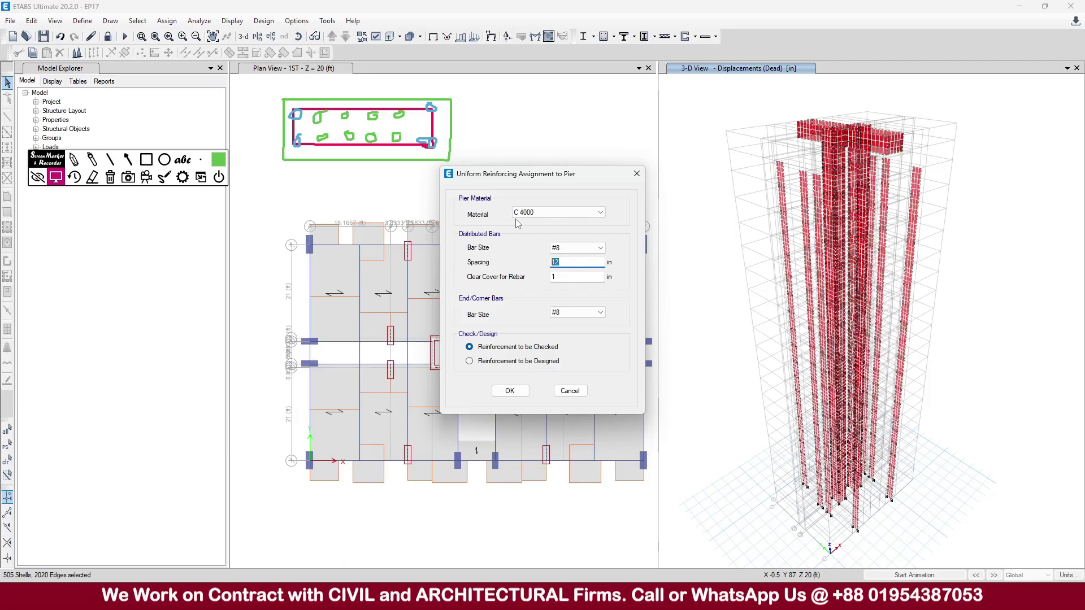
pyautogui.click(586, 268)
pyautogui.press('Tab')
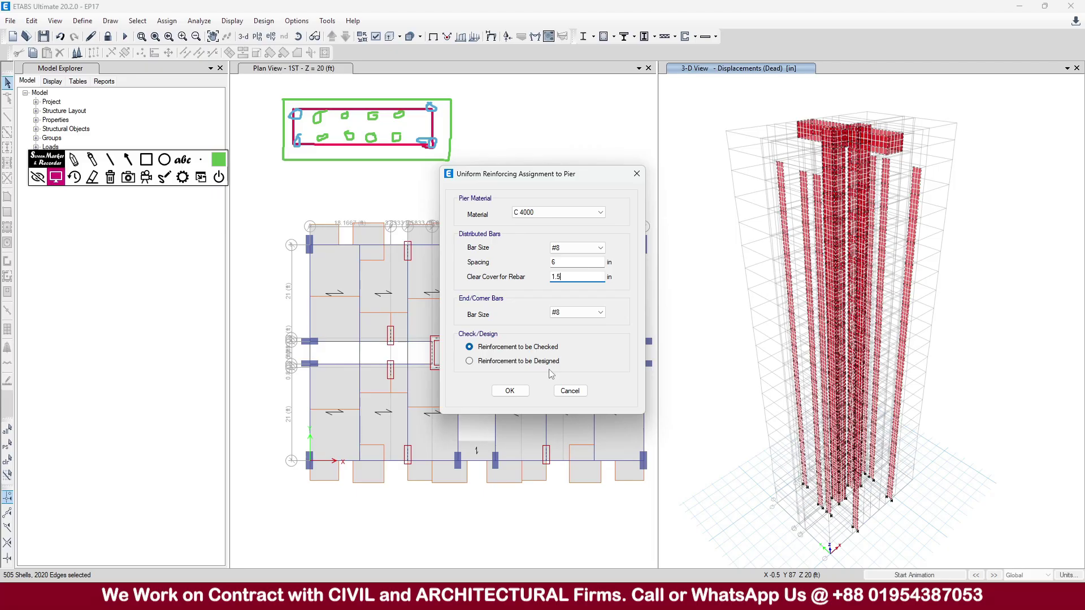
pyautogui.click(510, 391)
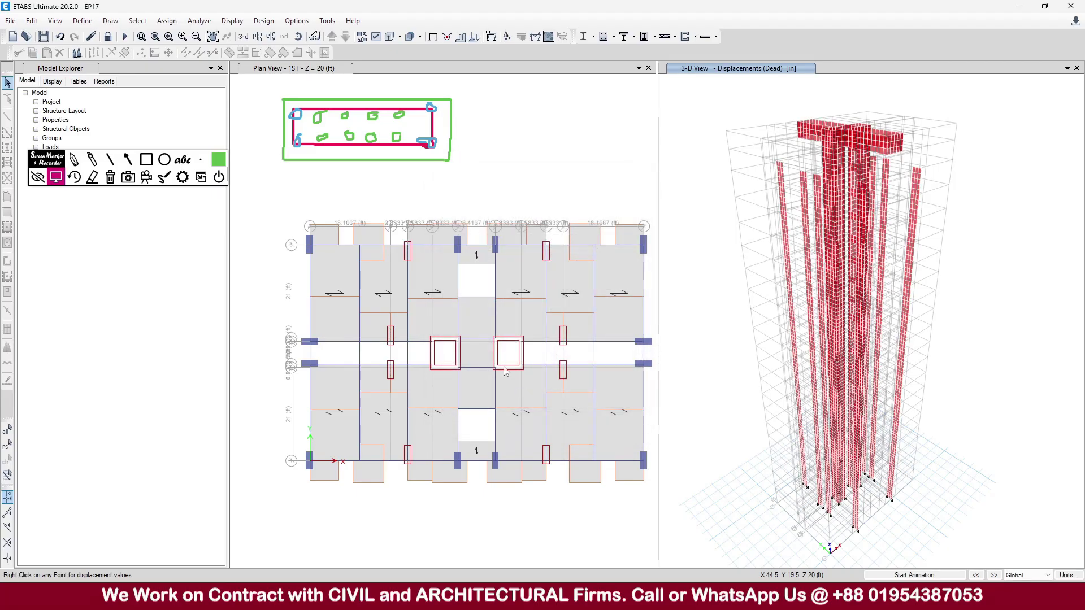
# - Clear the screen annotations and add all listed load combinations to the shear wall design combinations
pyautogui.click(111, 178)
pyautogui.click(263, 22)
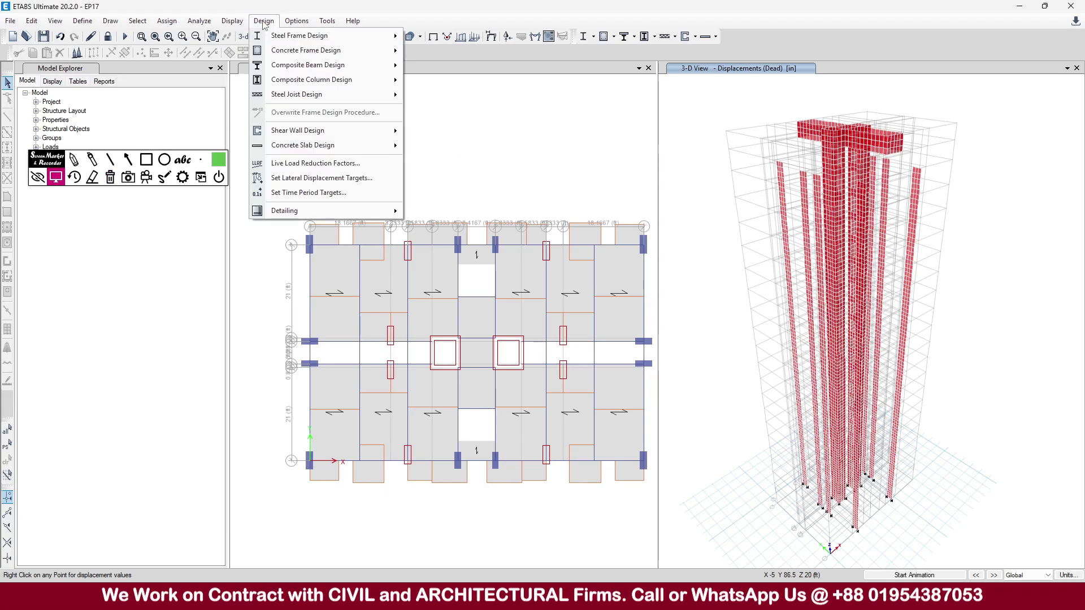
pyautogui.moveTo(314, 131)
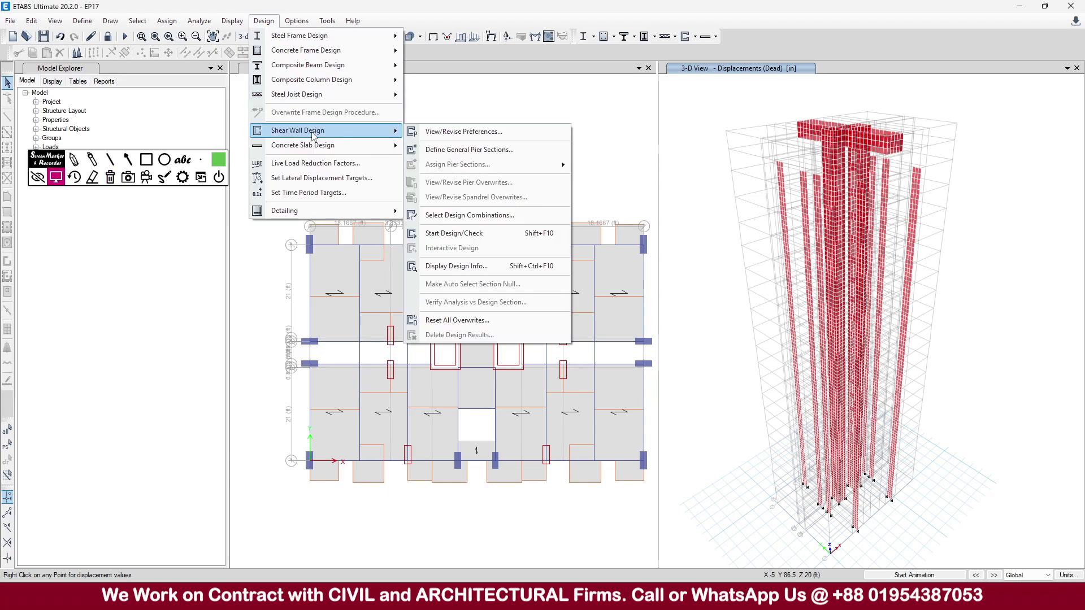
pyautogui.click(487, 218)
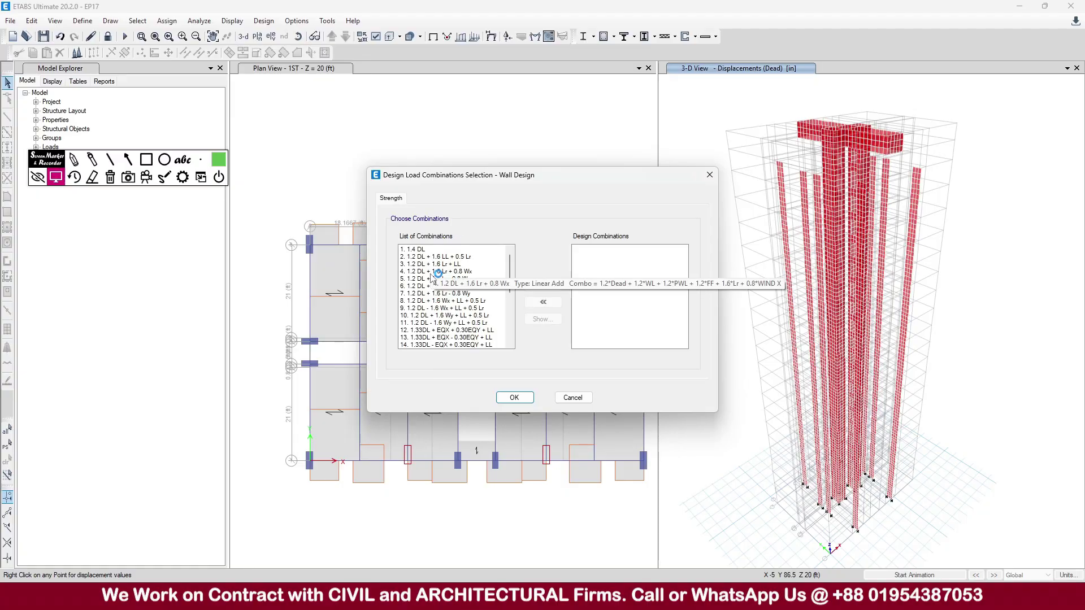
pyautogui.moveTo(421, 255); pyautogui.dragTo(428, 460)
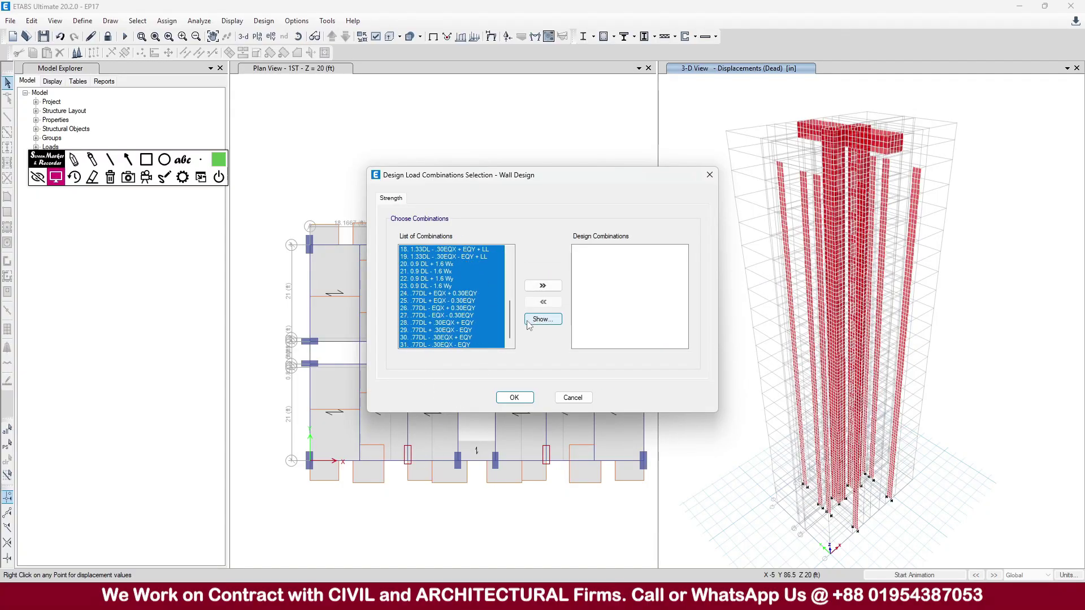
pyautogui.click(543, 286)
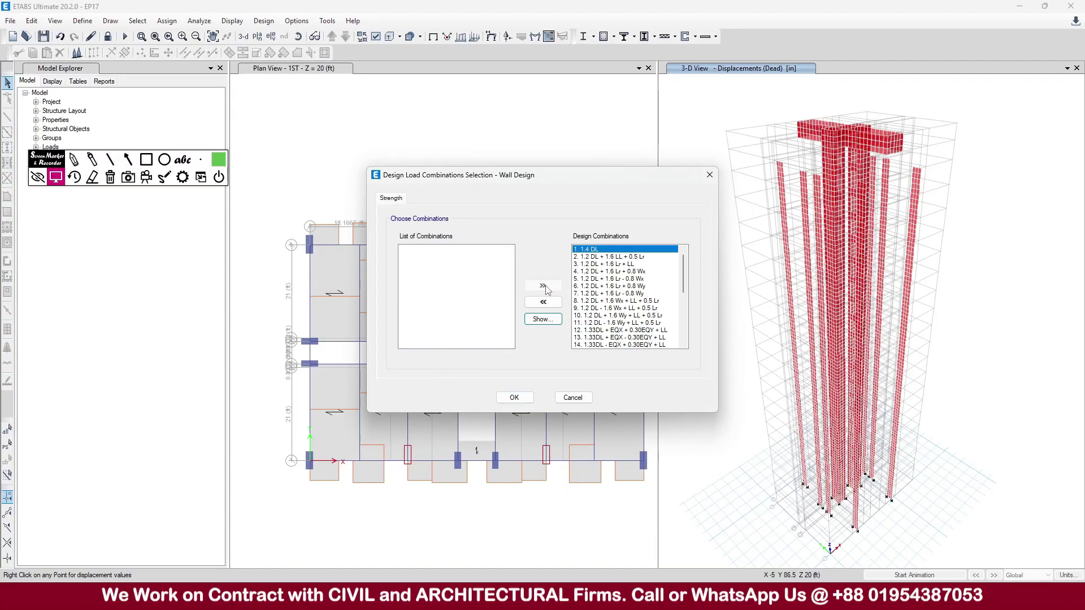
pyautogui.click(514, 397)
# - Run the shear wall design check on the model
pyautogui.click(264, 20)
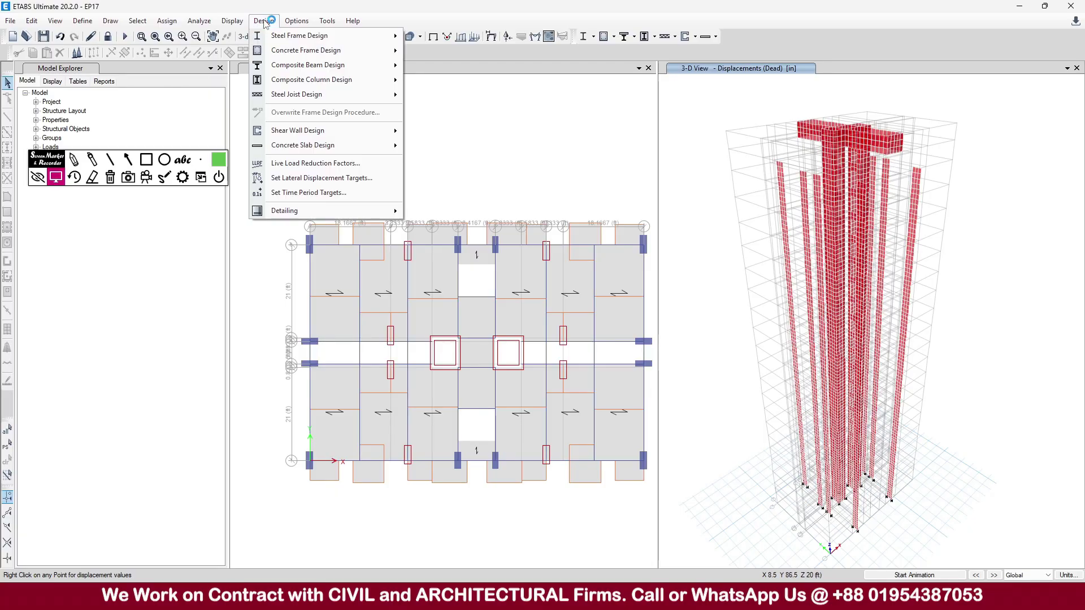
pyautogui.moveTo(294, 135)
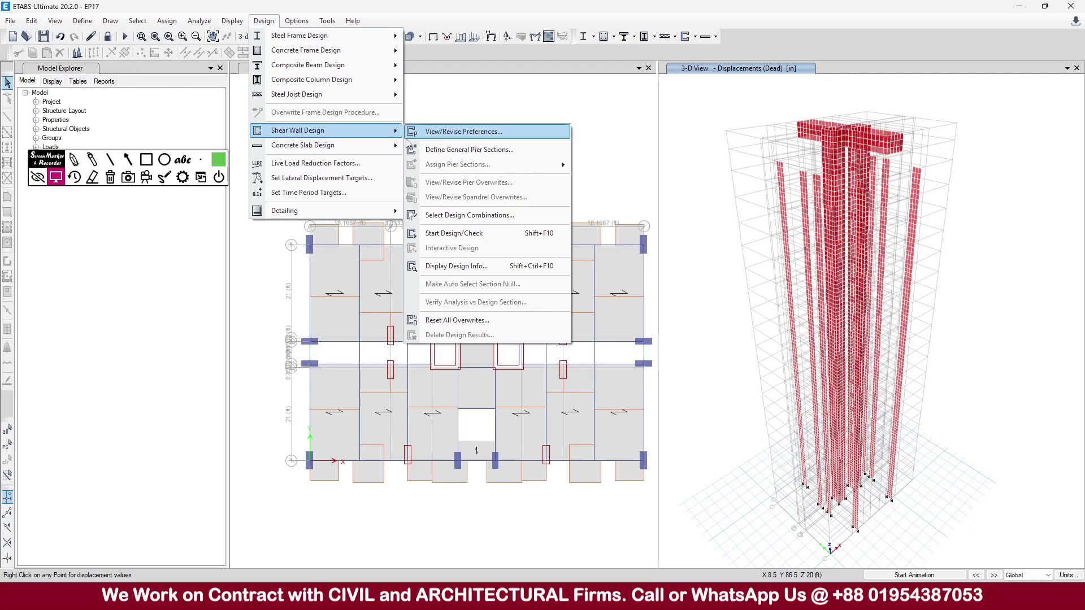
pyautogui.click(477, 237)
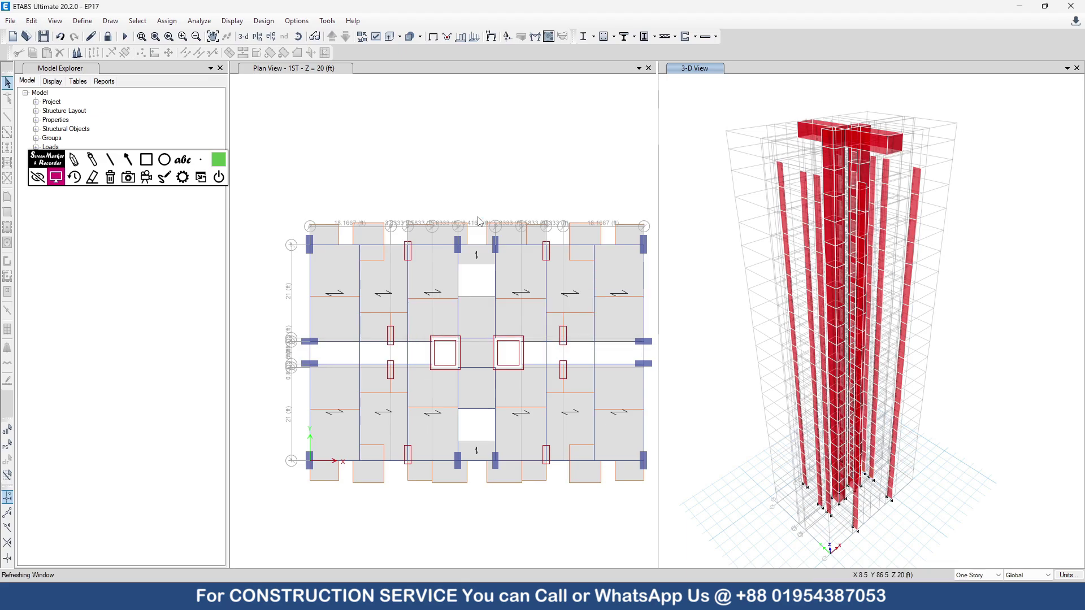
# - Examine the longitudinal reinforcing areas on the piers near the base of the building in the 3-D view
pyautogui.scroll(4, 802, 449)
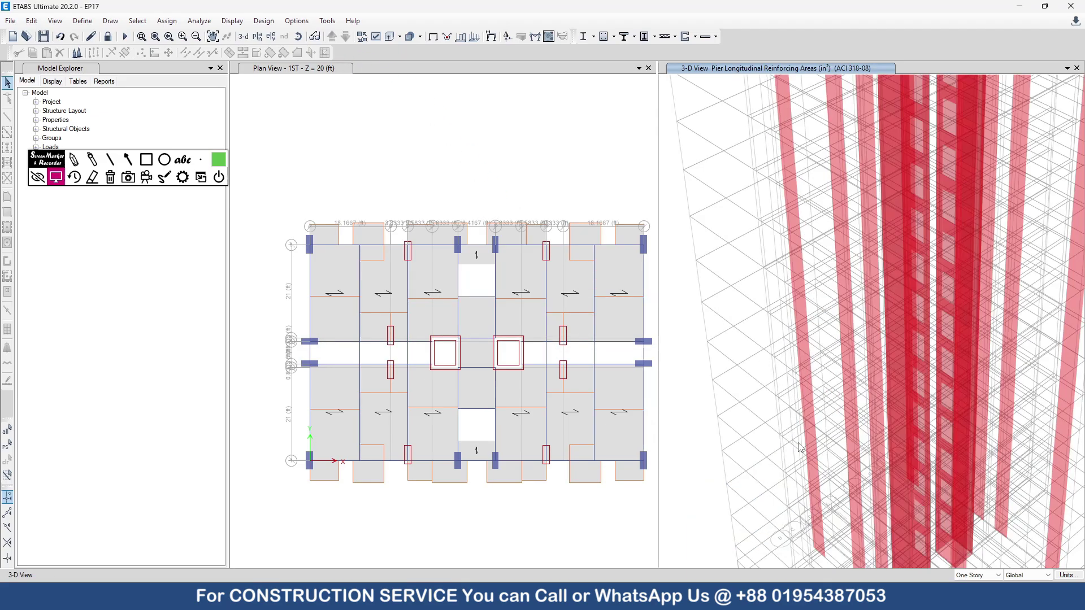
pyautogui.scroll(4, 822, 526)
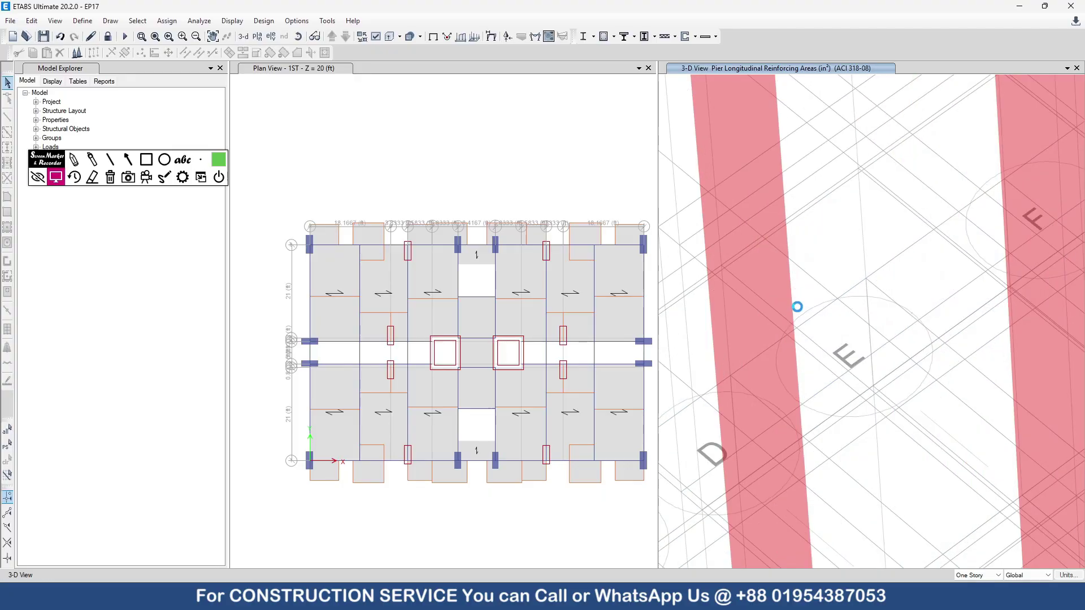
pyautogui.scroll(-4, 801, 384)
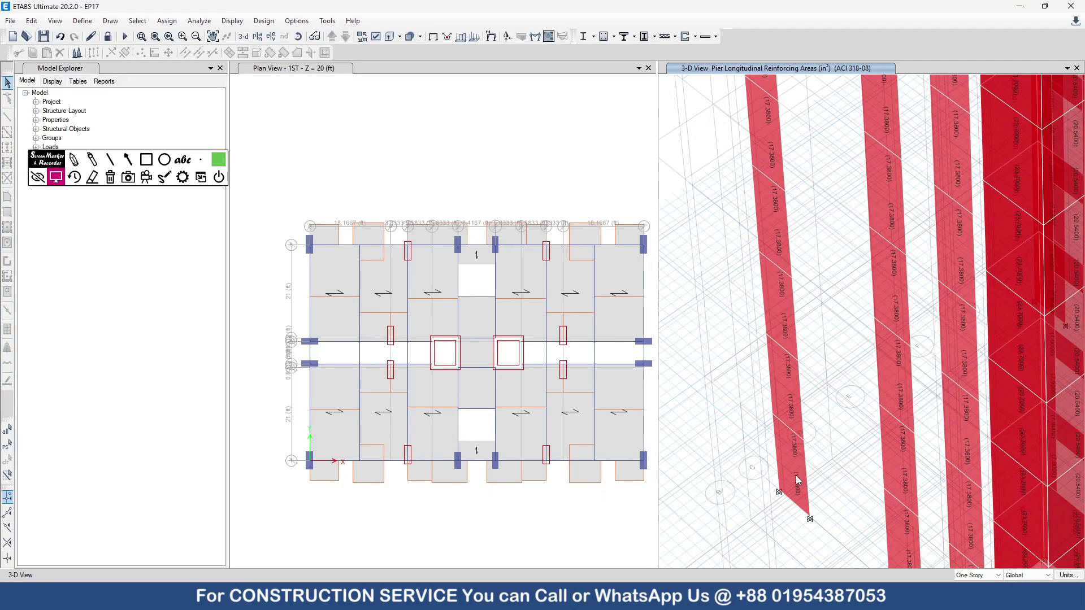
pyautogui.scroll(3, 796, 476)
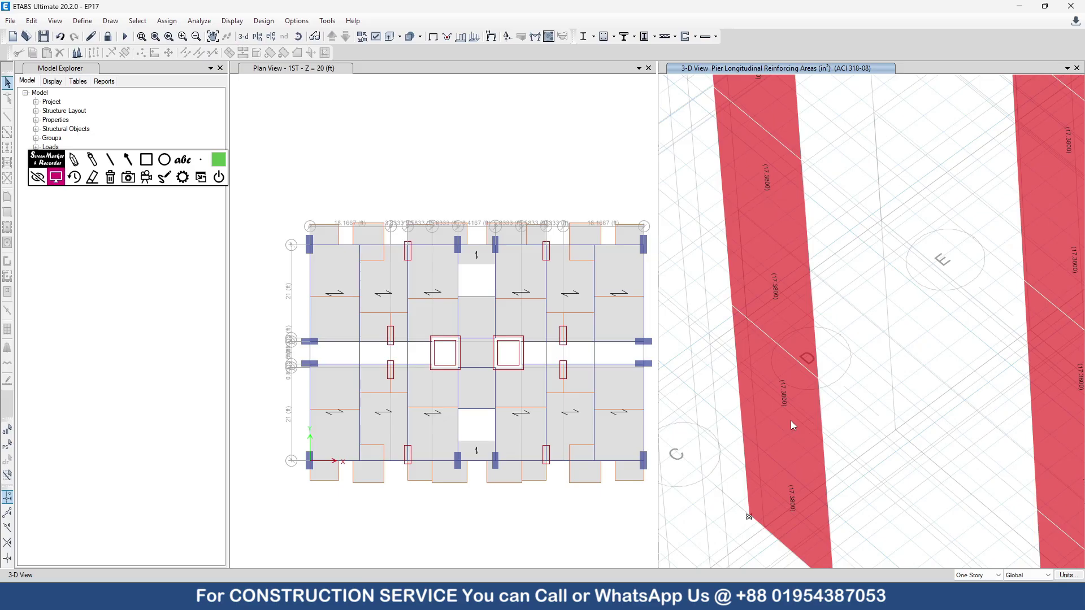
pyautogui.click(779, 389)
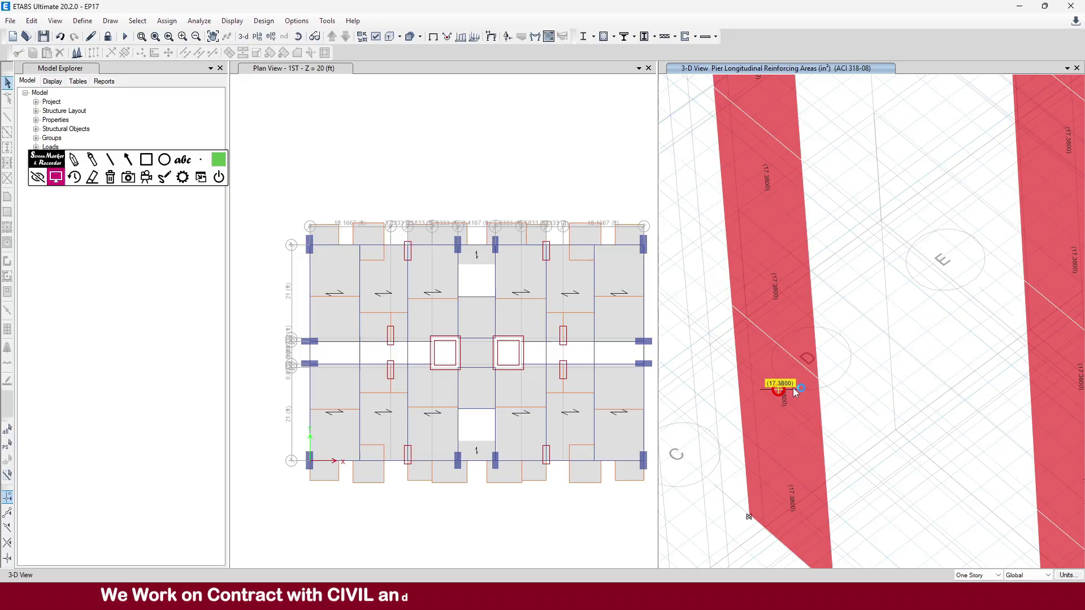
pyautogui.scroll(-8, 791, 384)
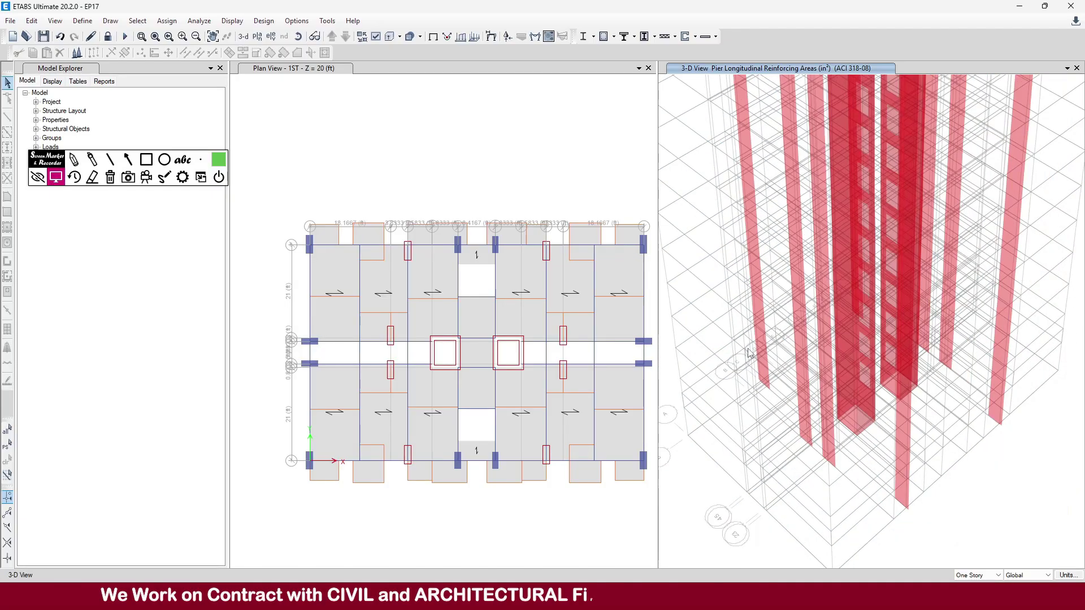
# - Display the shear wall design output Identify All Failures in the 3-D view
pyautogui.click(275, 25)
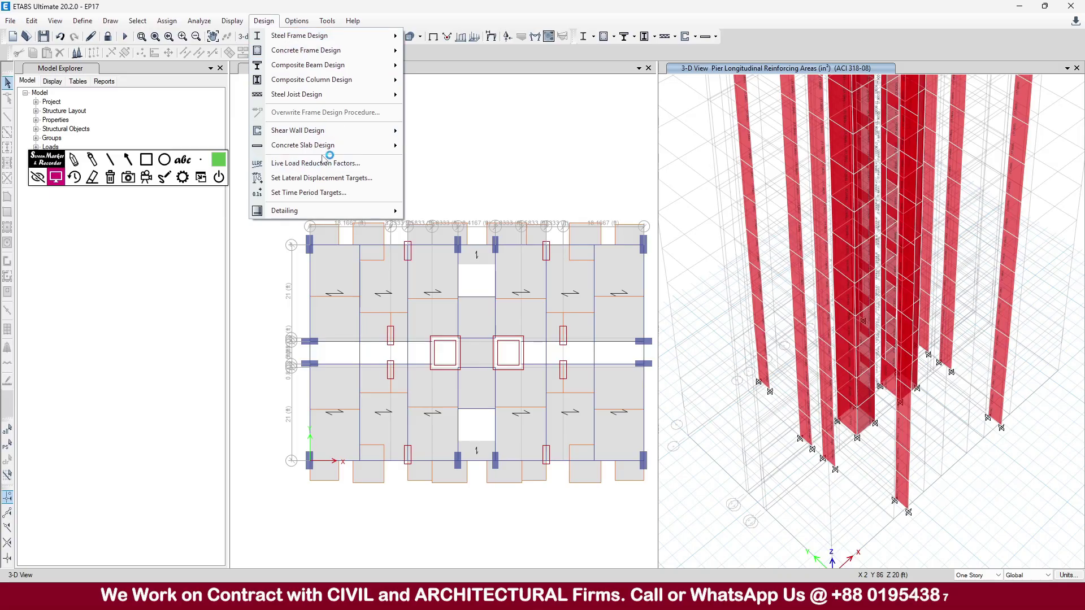
pyautogui.moveTo(325, 131)
pyautogui.click(495, 269)
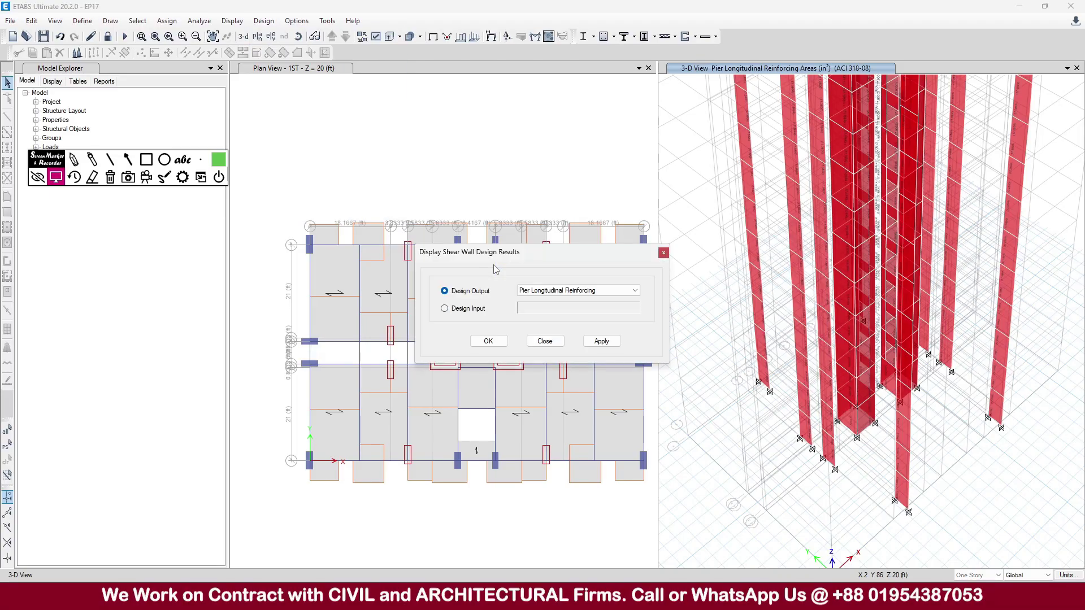
pyautogui.click(618, 291)
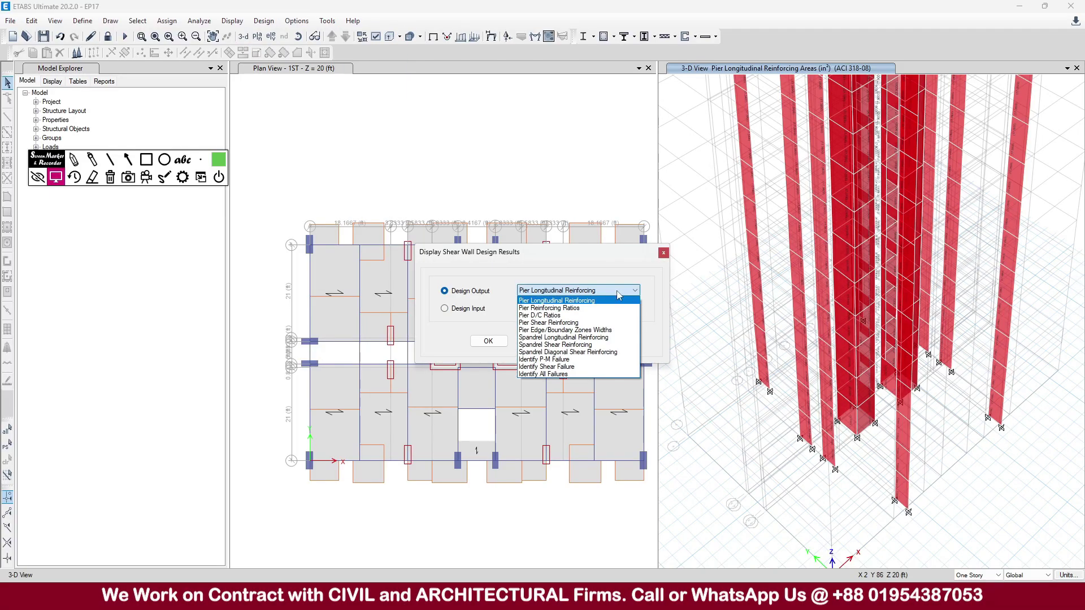
pyautogui.click(599, 371)
pyautogui.click(601, 342)
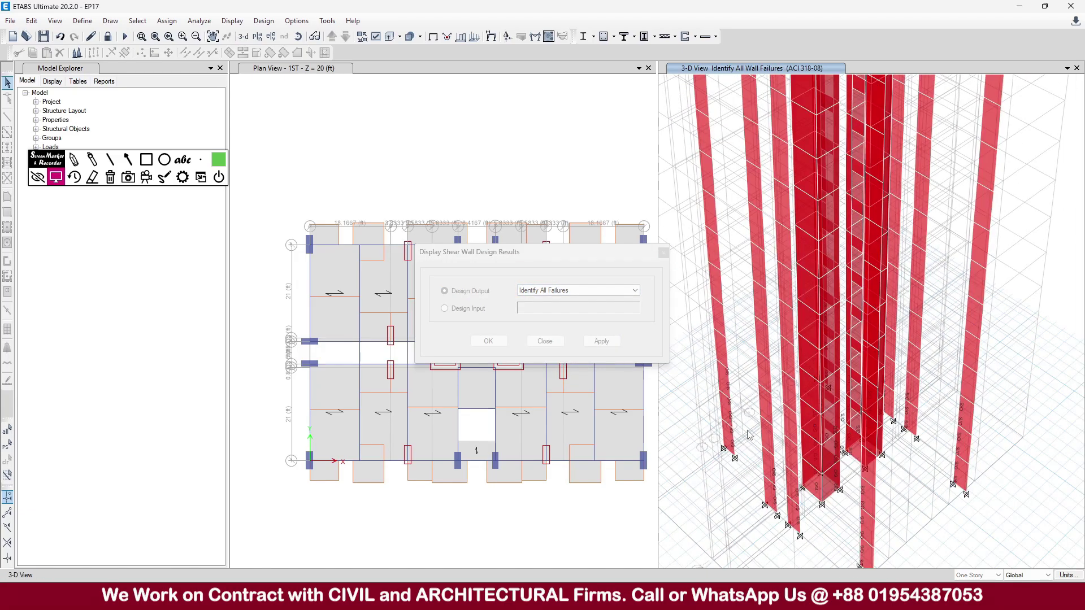
# - Review the design details of a failing isolated pier near the base at 100% zoom, and close the design results dialog
pyautogui.scroll(-5, 904, 418)
pyautogui.scroll(5, 858, 226)
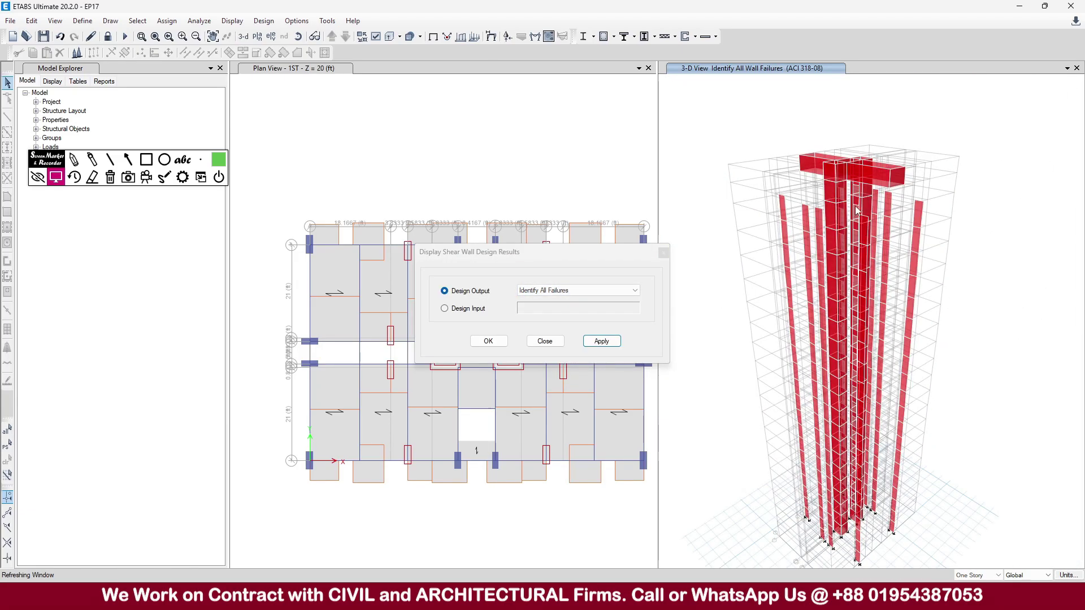
pyautogui.scroll(-5, 873, 294)
pyautogui.scroll(6, 878, 365)
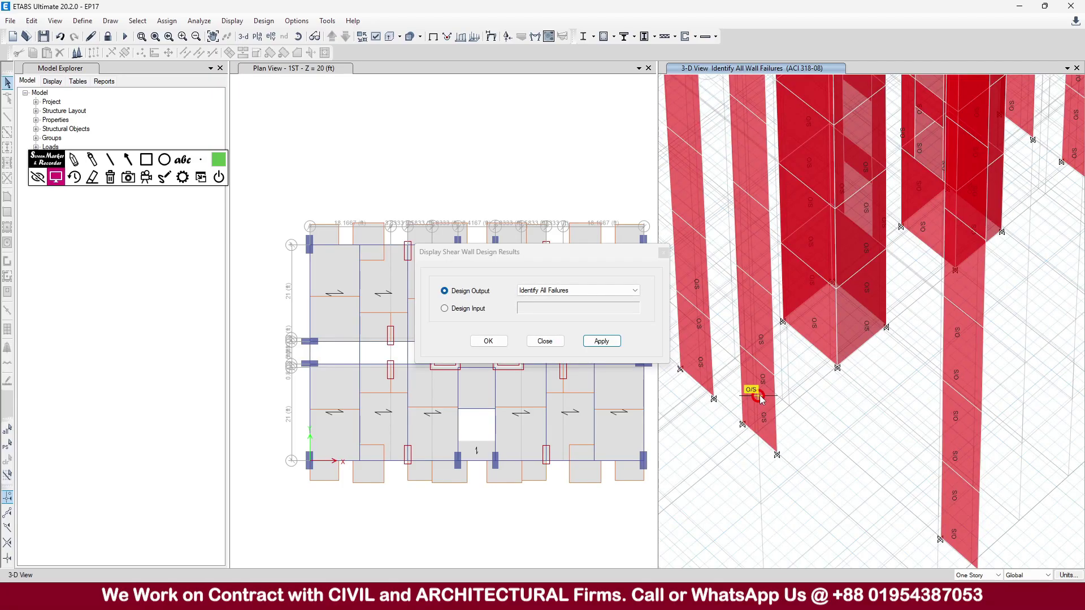
pyautogui.click(760, 395)
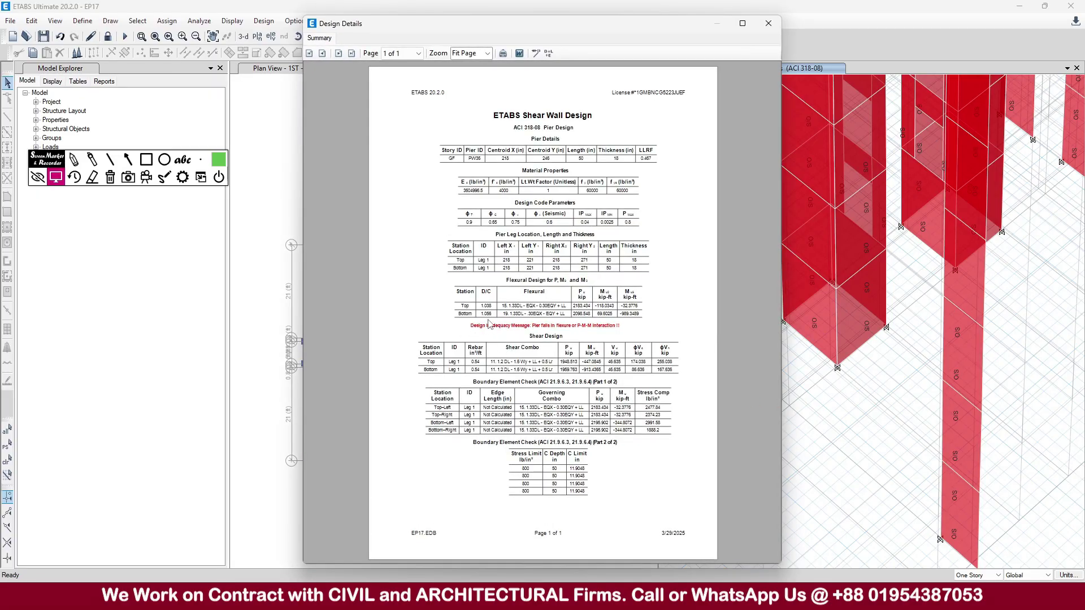
pyautogui.click(487, 53)
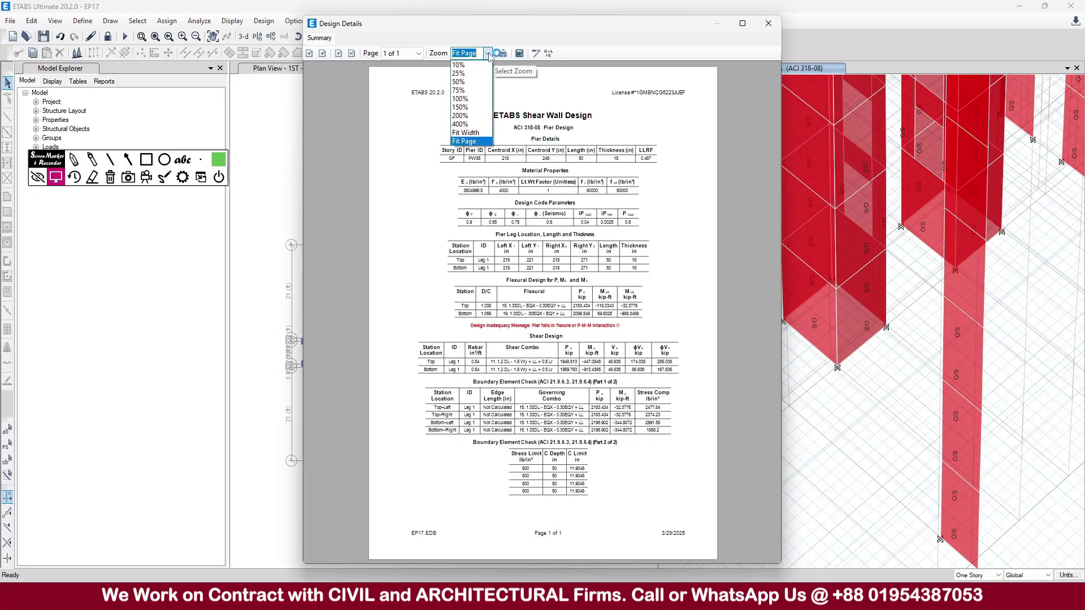
pyautogui.click(469, 99)
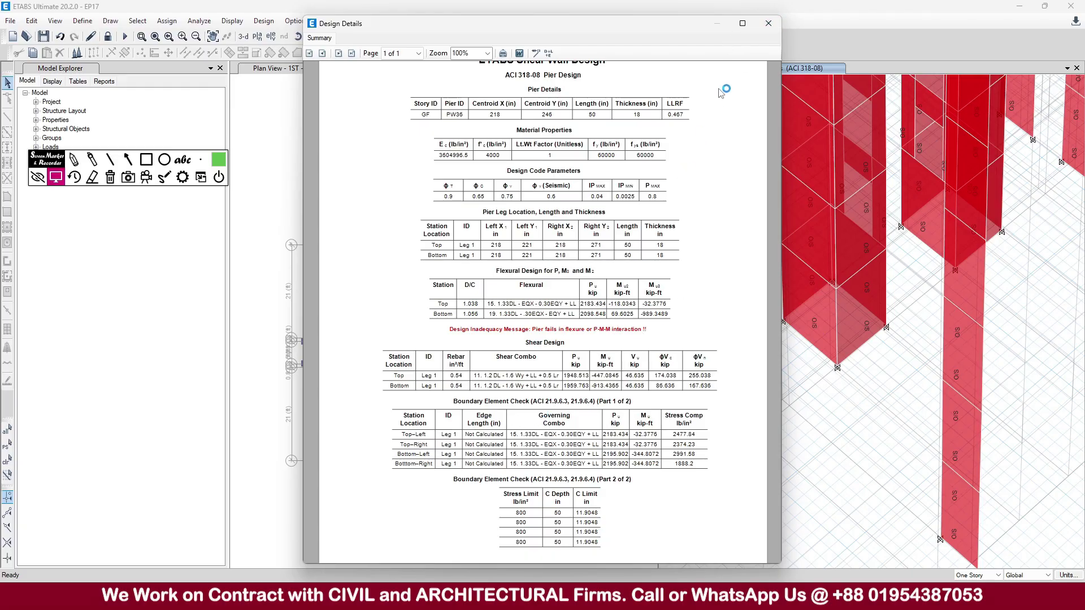
pyautogui.click(769, 23)
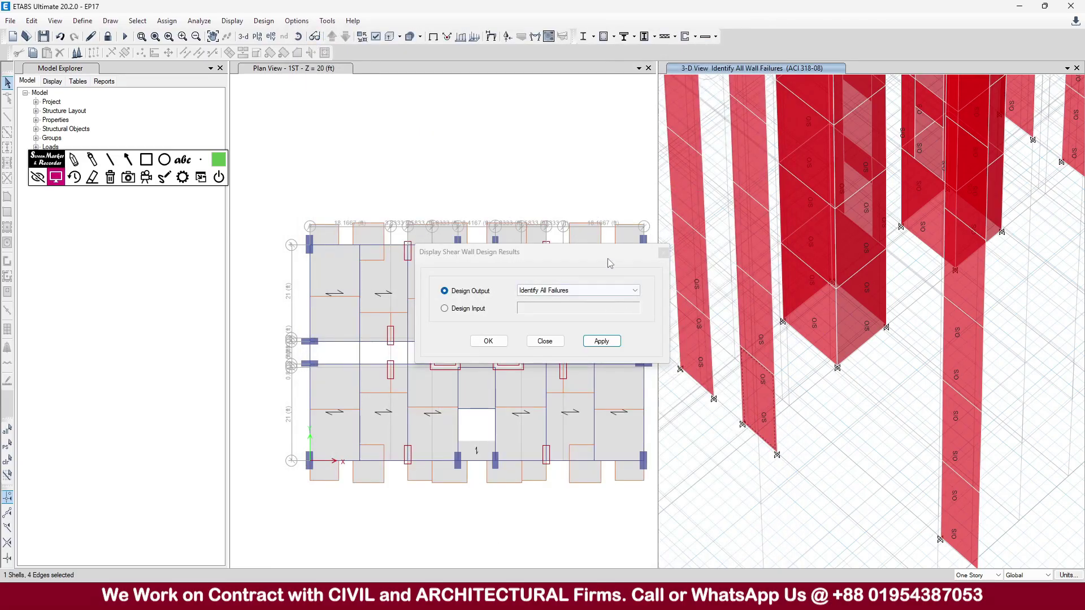
pyautogui.click(662, 254)
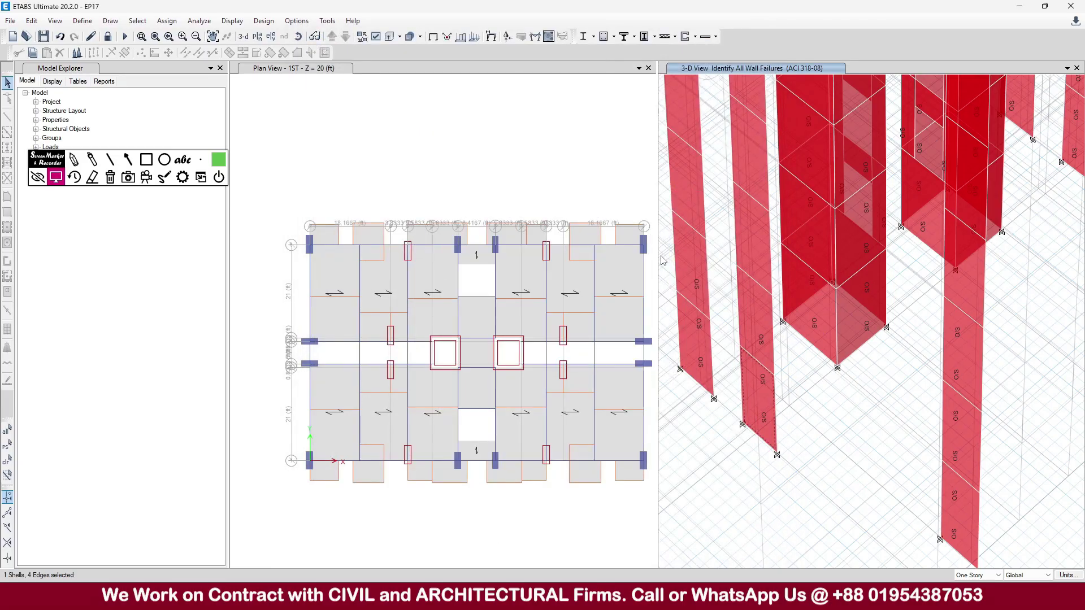
# - Review the design details of the failing core wall pier at the GF level and close the report
pyautogui.rightClick(863, 314)
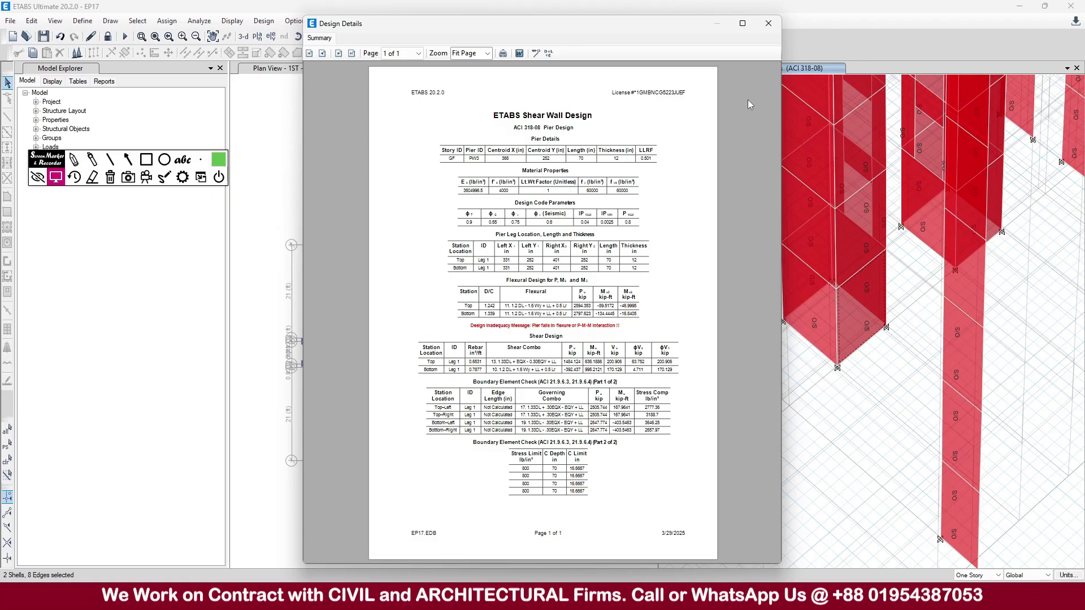
pyautogui.click(768, 24)
pyautogui.scroll(-5, 824, 483)
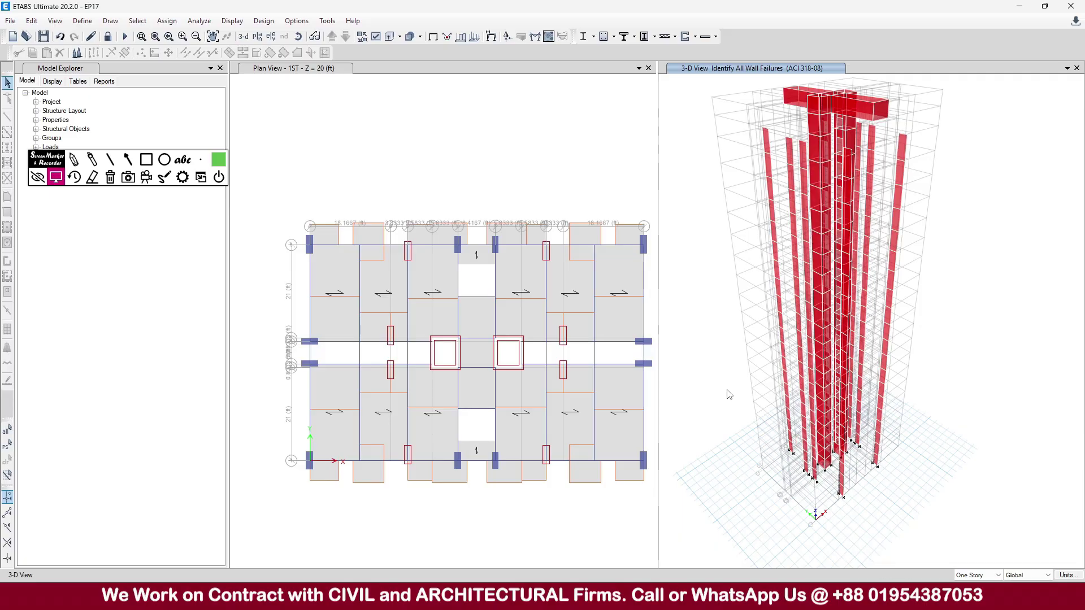
# - Replace the 3-D failure view with the GF plan and select all the walls on that level
pyautogui.click(257, 36)
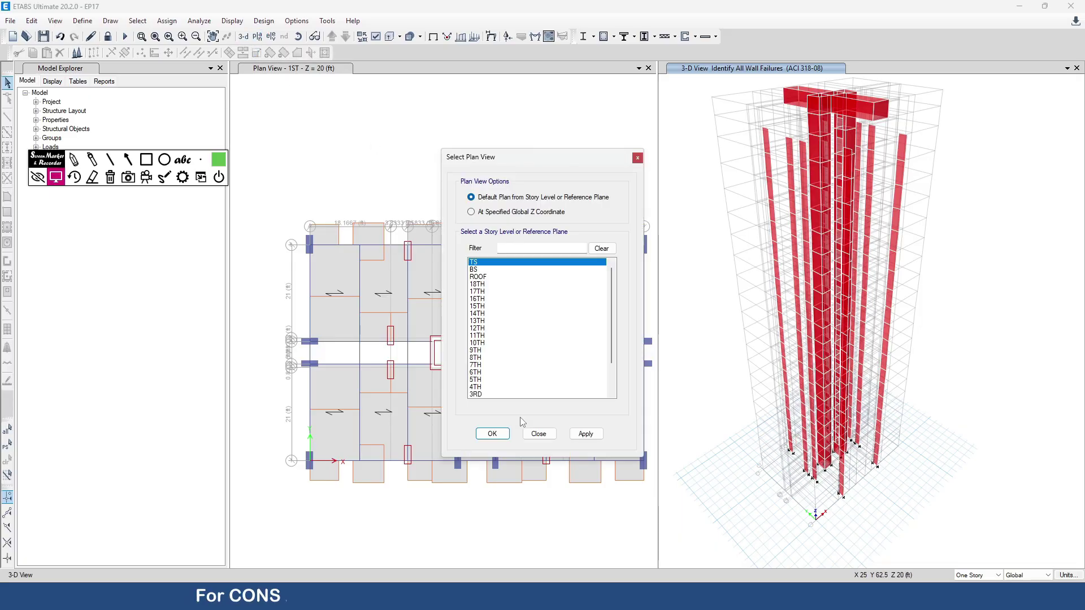
pyautogui.scroll(-2, 507, 390)
pyautogui.click(486, 387)
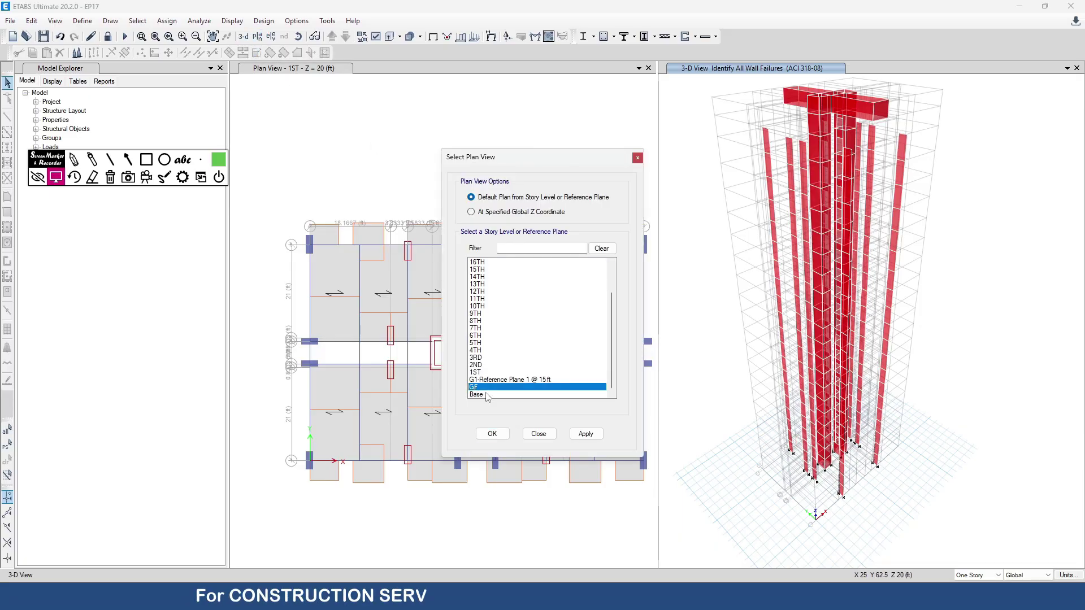
pyautogui.click(586, 434)
pyautogui.click(491, 433)
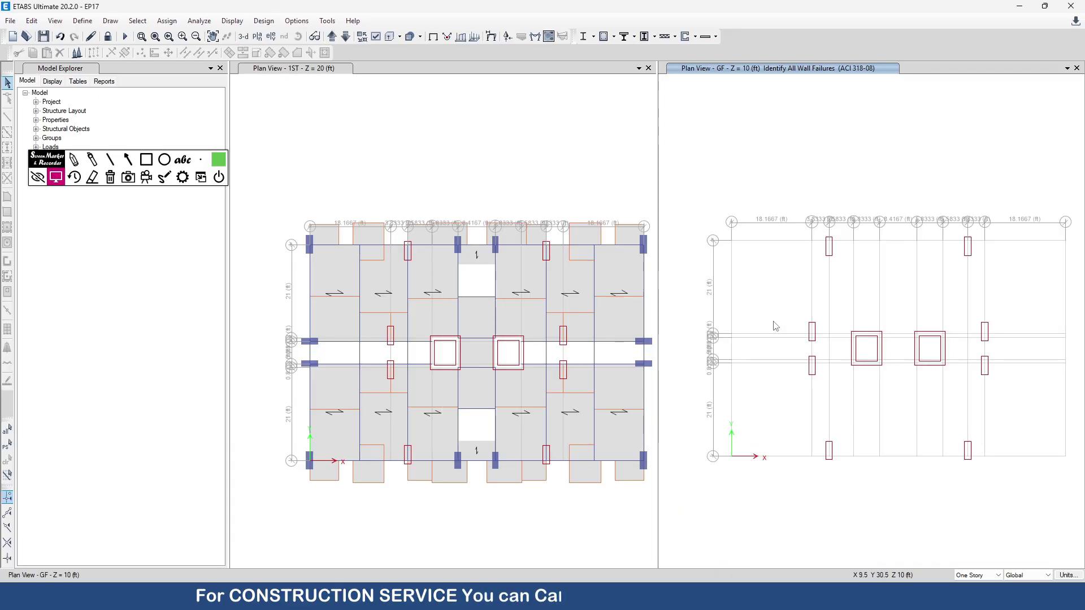
pyautogui.moveTo(752, 174); pyautogui.dragTo(1020, 545)
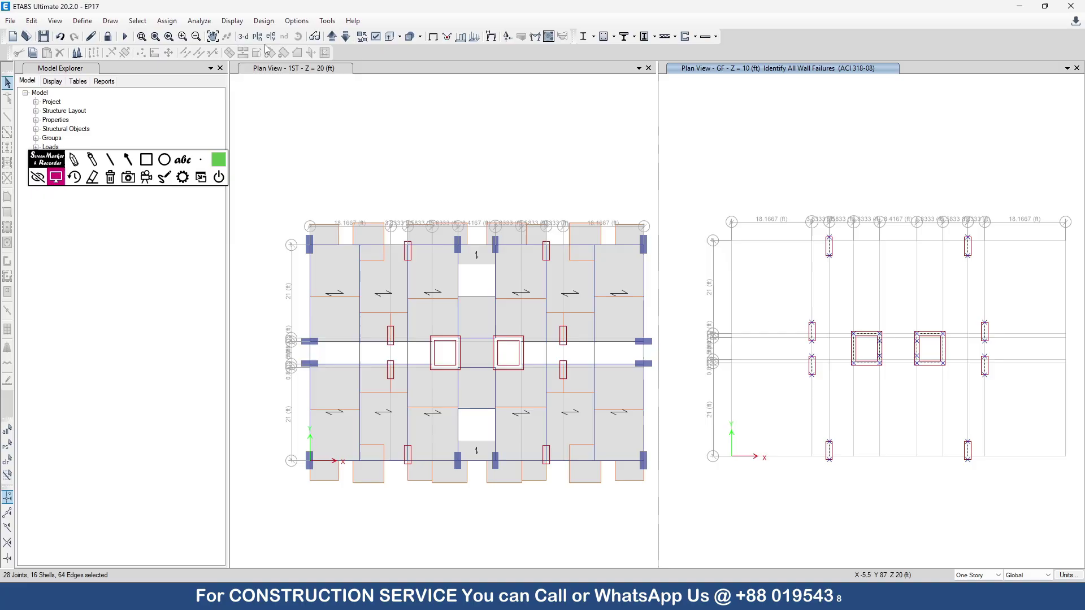
# - Check the selection in 3-D, restore the GF plan, and switch the 1ST plan window to a 3-D view
pyautogui.click(244, 36)
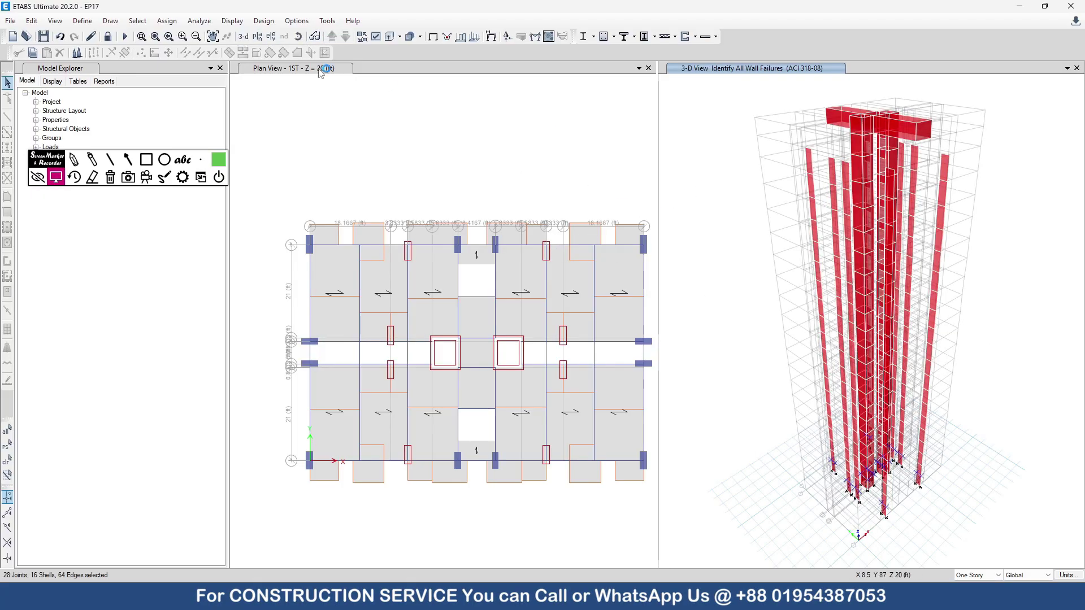
pyautogui.click(257, 36)
pyautogui.scroll(-5, 537, 327)
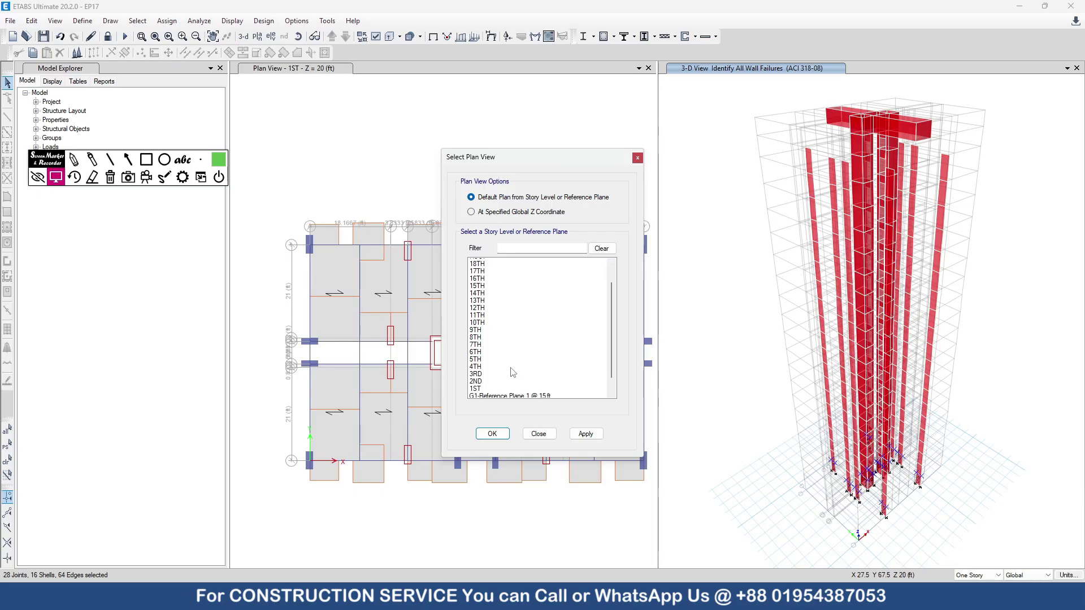
pyautogui.click(480, 386)
pyautogui.click(572, 433)
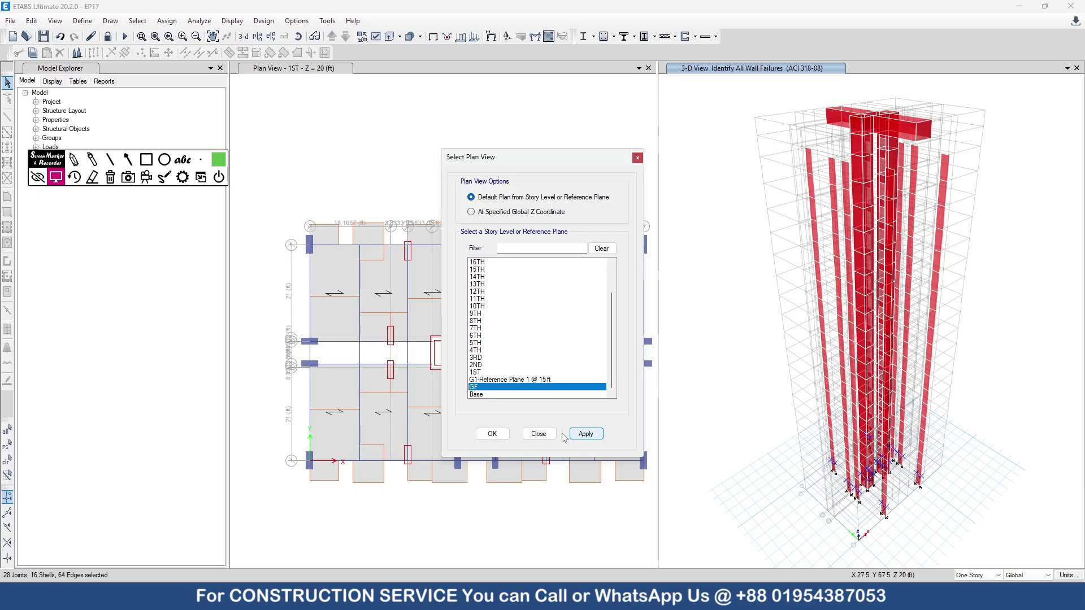
pyautogui.click(493, 433)
pyautogui.click(443, 152)
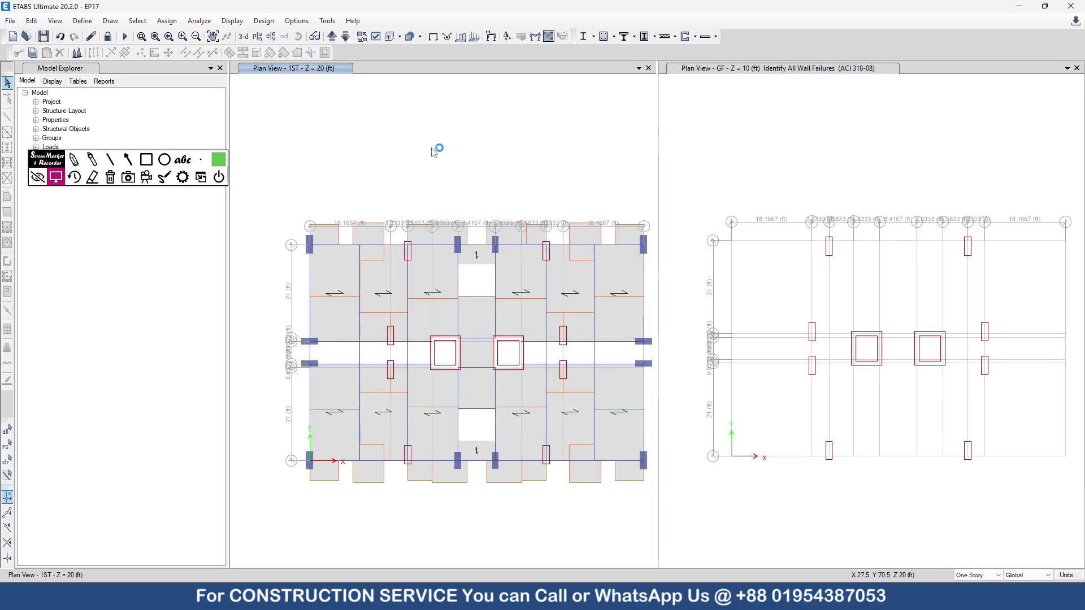
pyautogui.click(243, 36)
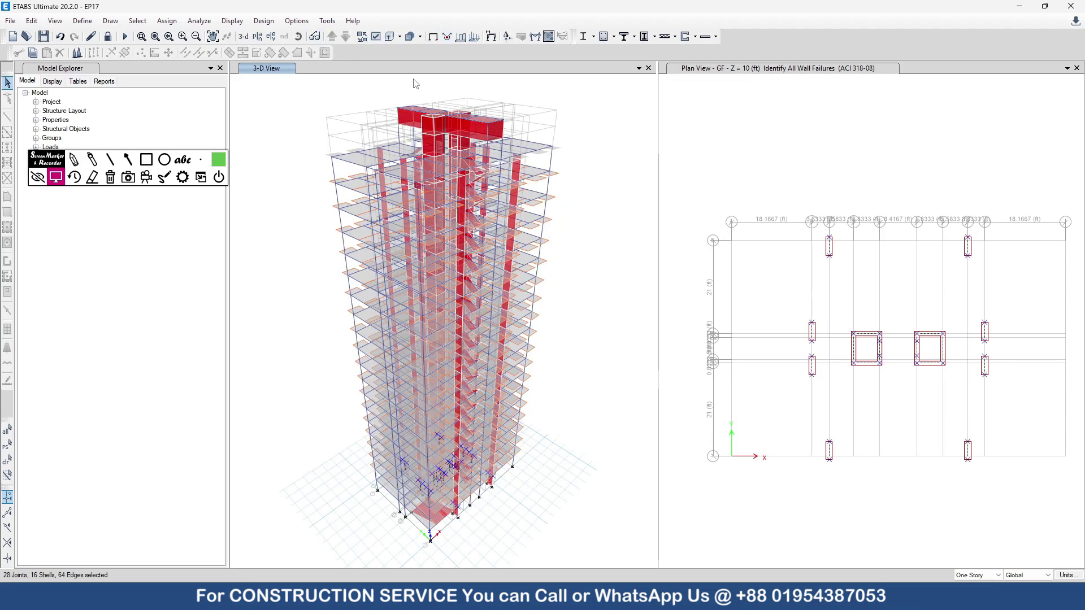
# - Add all walls on the RefPl 1, 1ST and 2ND plan levels to the selection, moving up one level at a time
pyautogui.click(674, 104)
pyautogui.click(331, 36)
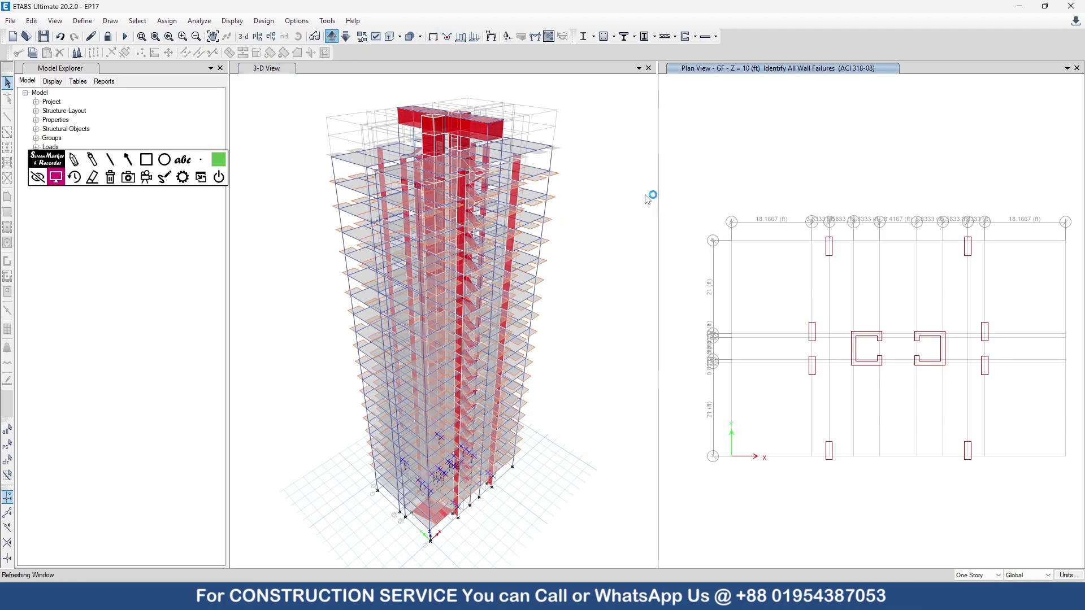
pyautogui.moveTo(706, 169); pyautogui.dragTo(1045, 517)
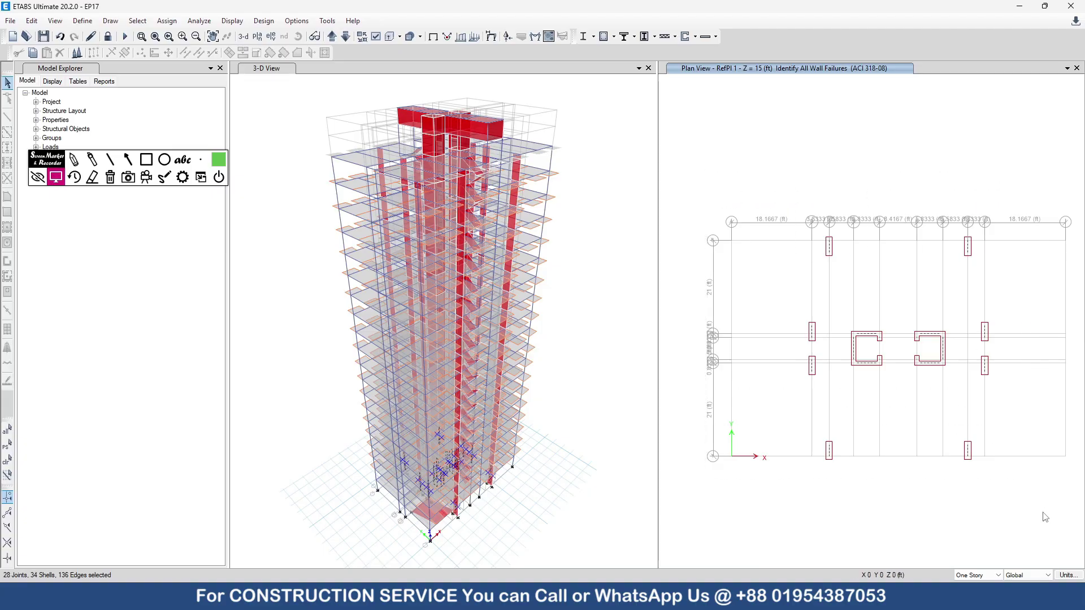
pyautogui.click(332, 36)
pyautogui.moveTo(747, 184); pyautogui.dragTo(1051, 515)
pyautogui.click(332, 36)
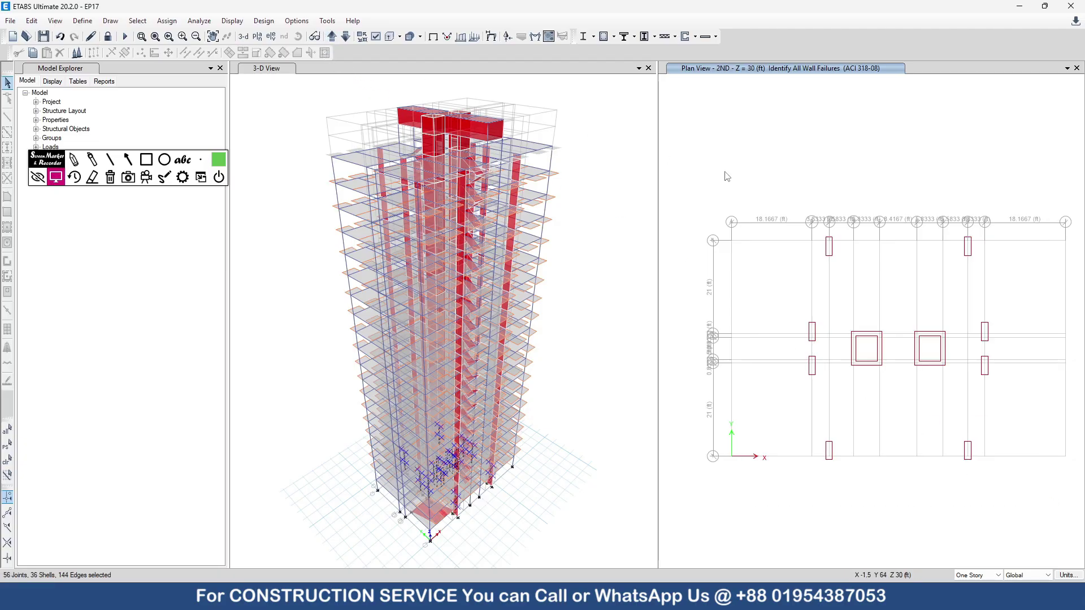
pyautogui.moveTo(725, 172); pyautogui.dragTo(1049, 506)
# - Add all walls on the 3RD, 4TH, 5TH and 6TH story plans to the selection
pyautogui.click(332, 37)
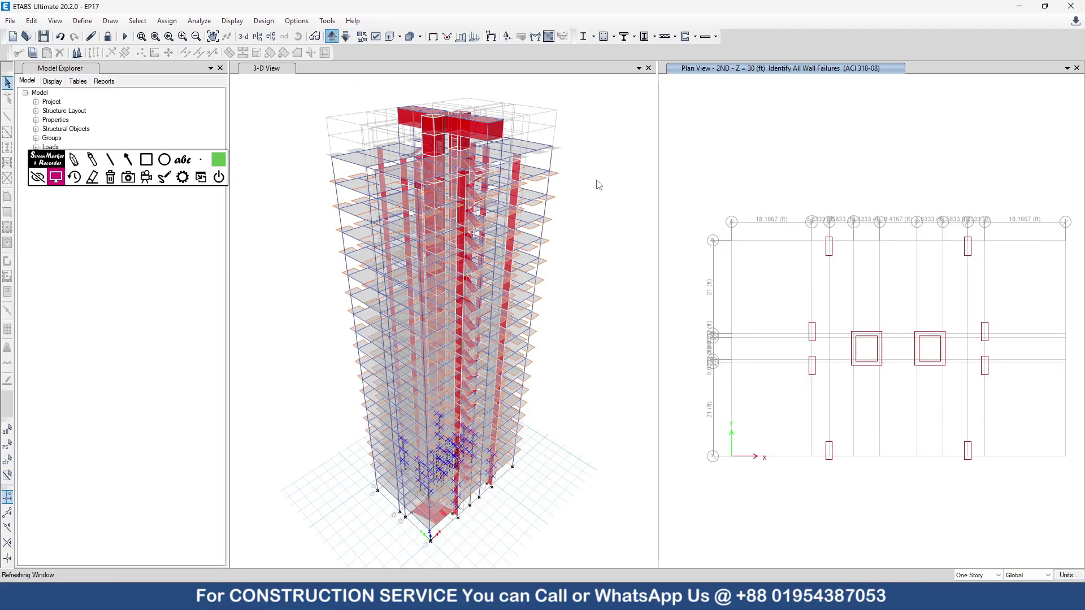
pyautogui.moveTo(730, 182); pyautogui.dragTo(1073, 529)
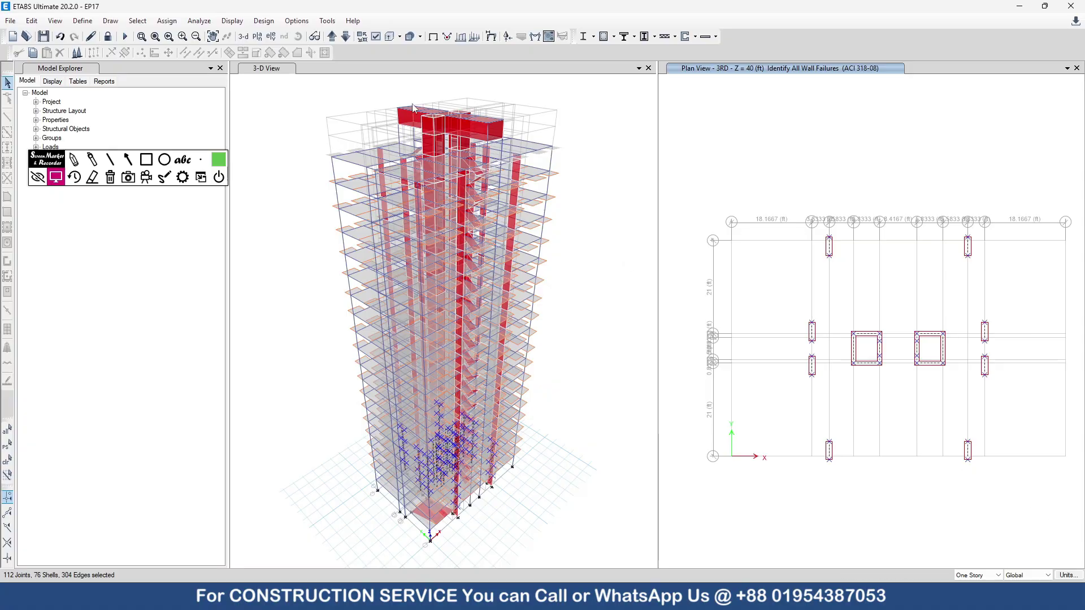
pyautogui.click(332, 36)
pyautogui.moveTo(700, 180); pyautogui.dragTo(1068, 529)
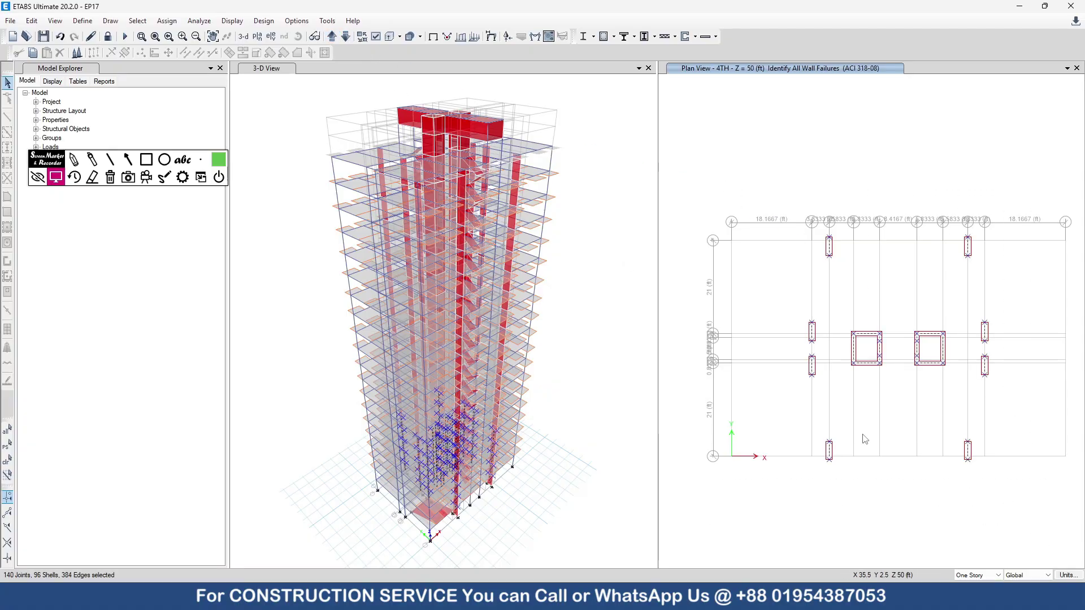
pyautogui.click(332, 36)
pyautogui.moveTo(744, 168); pyautogui.dragTo(1079, 532)
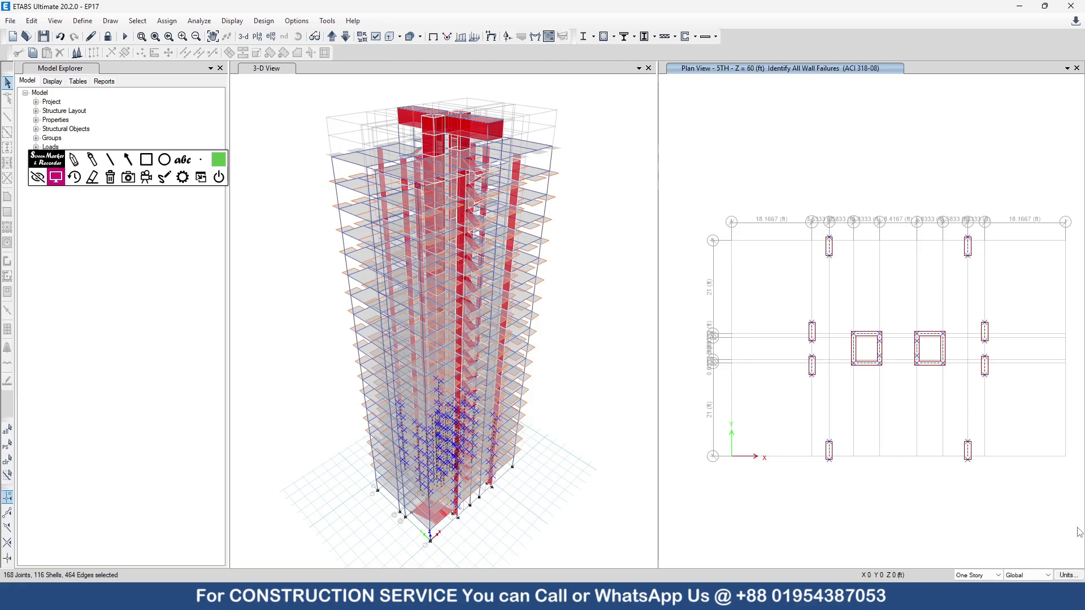
pyautogui.click(332, 36)
pyautogui.moveTo(751, 179); pyautogui.dragTo(1049, 541)
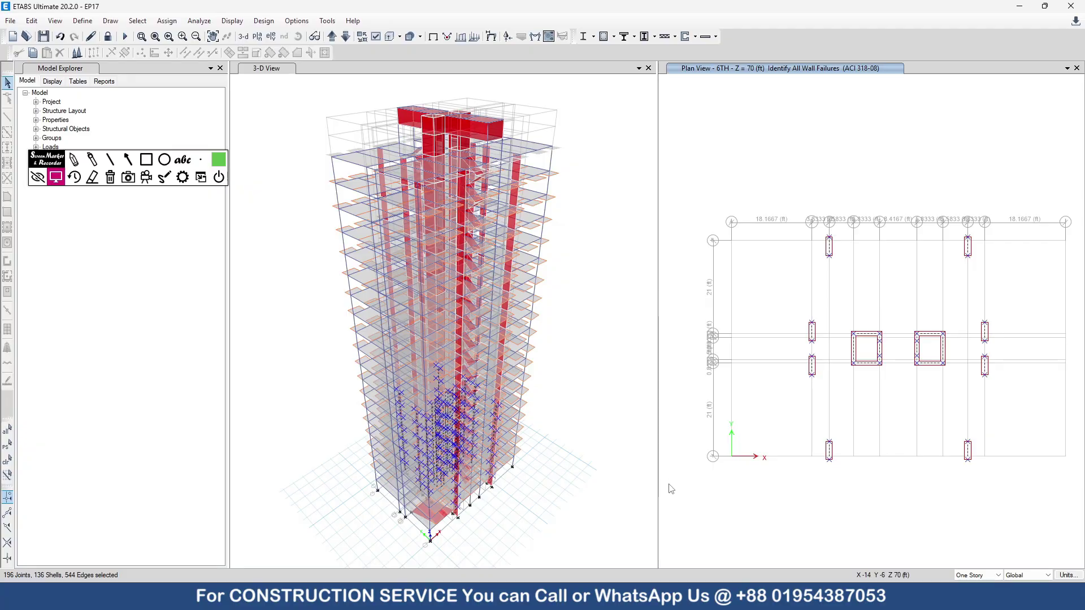
# - Assign uniform reinforcing to the selected piers: C 4000, #8 distributed bars at 2 in spacing, 1.5 in cover, #8 end bars, reinforcement to be checked
pyautogui.click(261, 20)
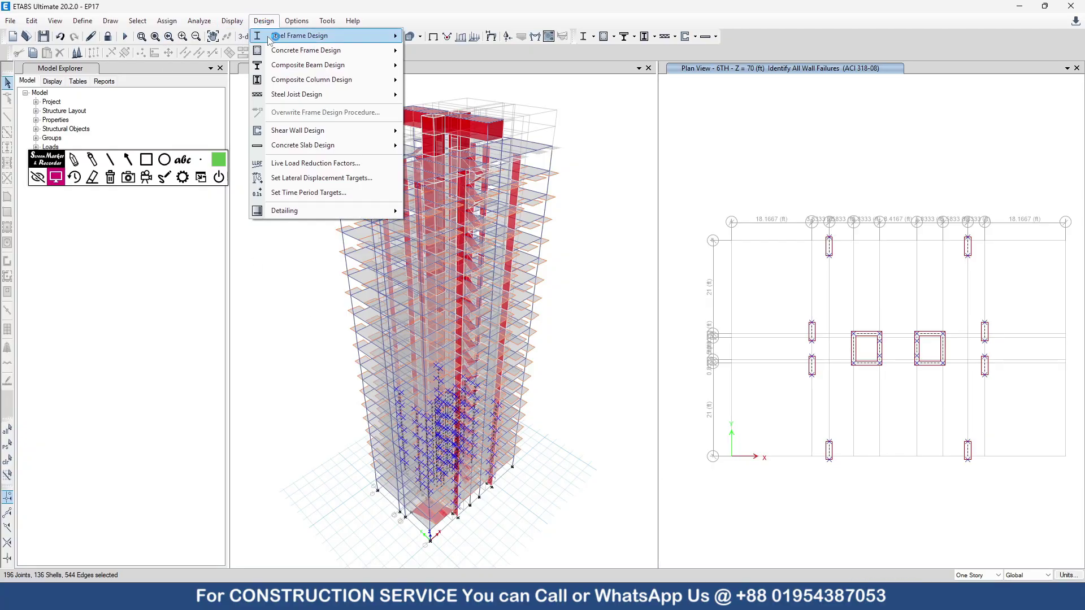
pyautogui.moveTo(316, 131)
pyautogui.moveTo(486, 164)
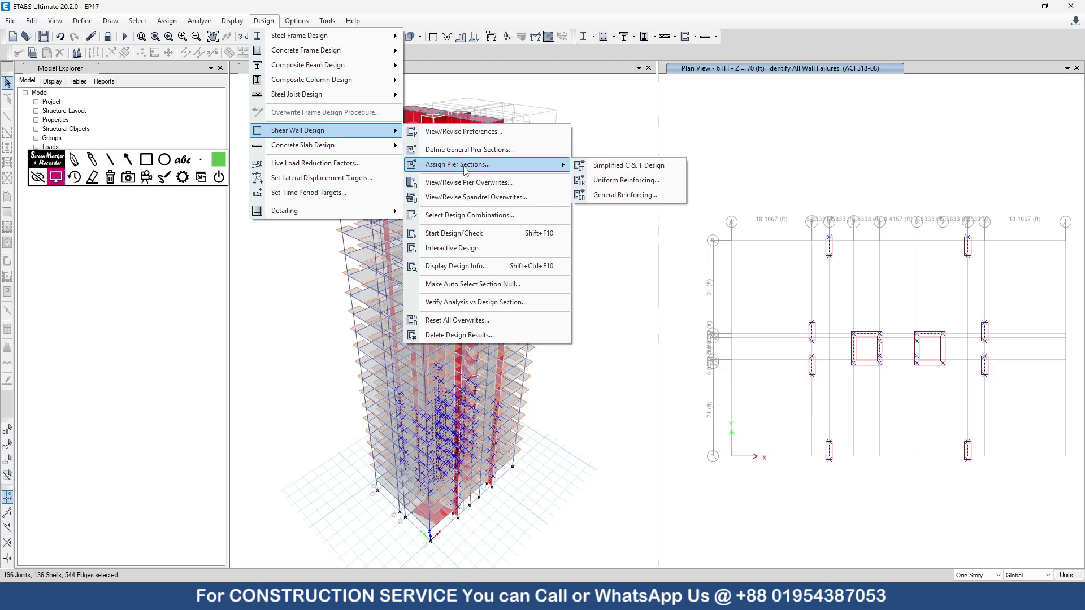
pyautogui.click(606, 181)
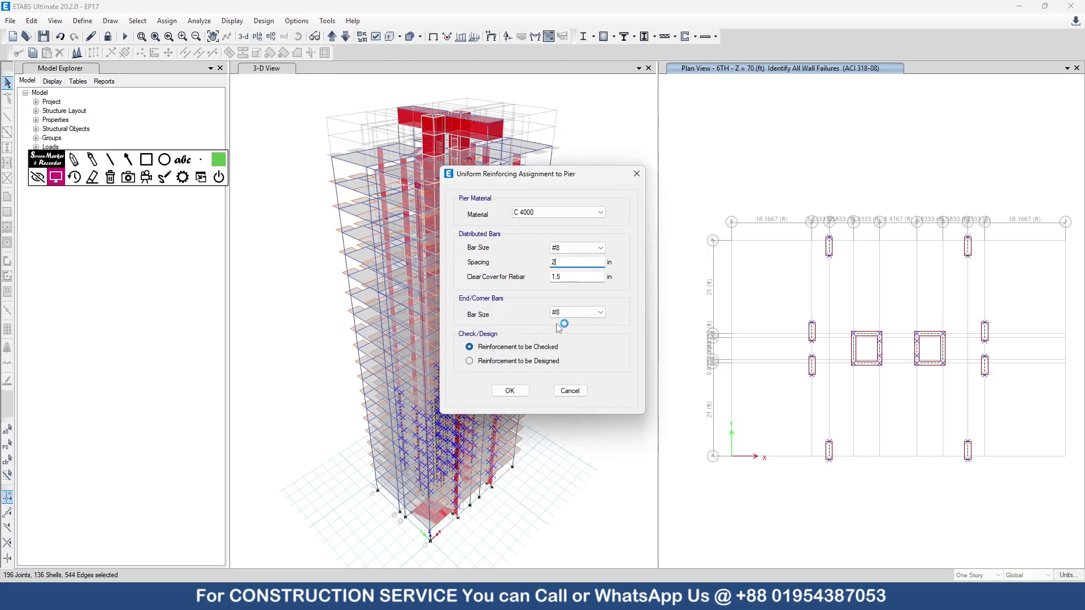
pyautogui.click(509, 392)
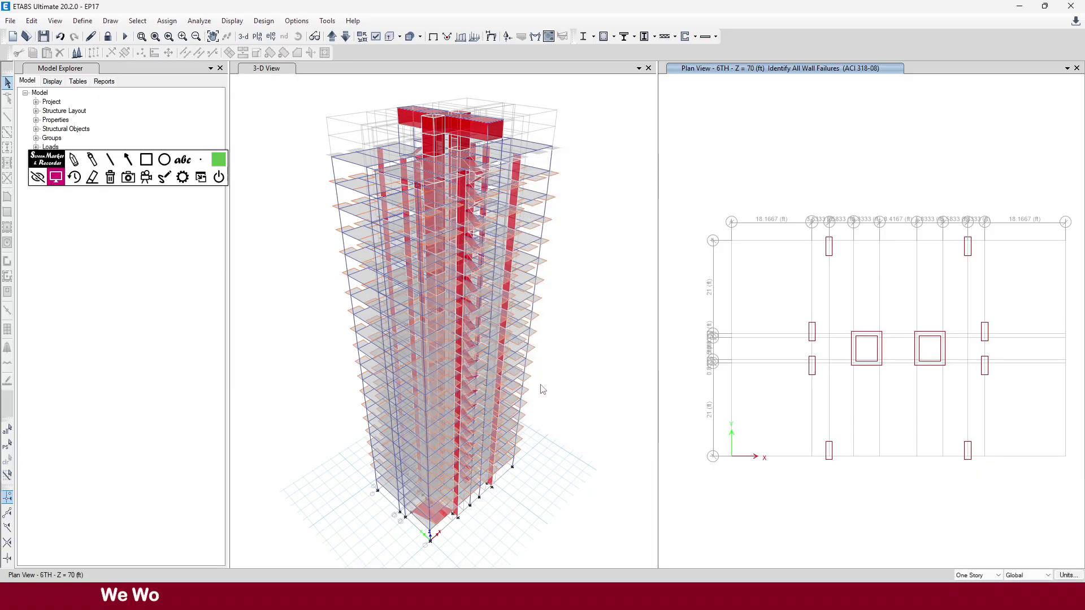
# - Return the failures plan window to the 3-D view and rerun the shear wall design check
pyautogui.click(243, 36)
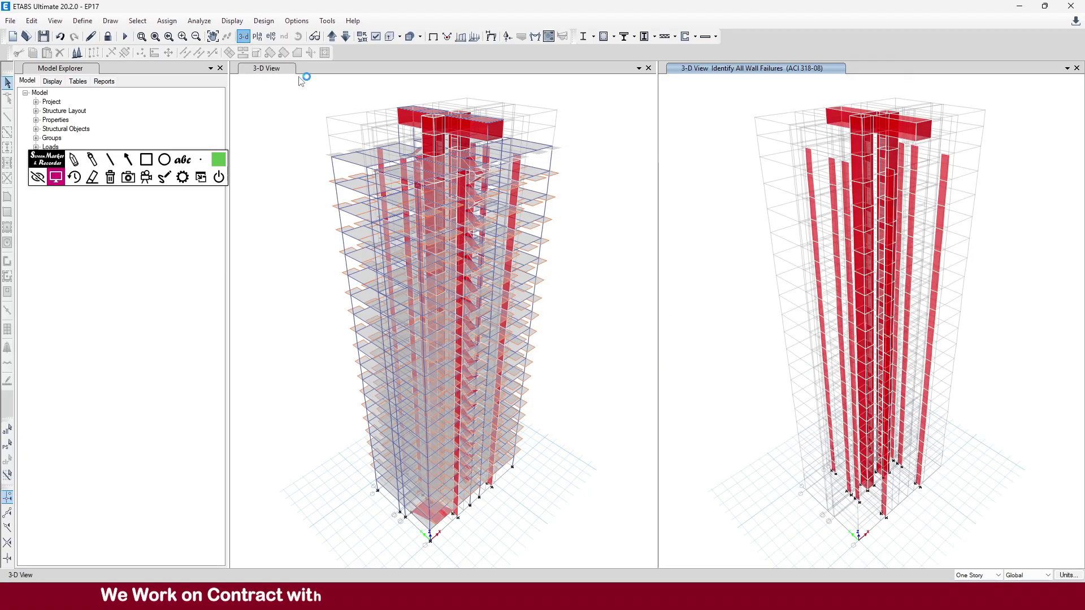
pyautogui.click(264, 21)
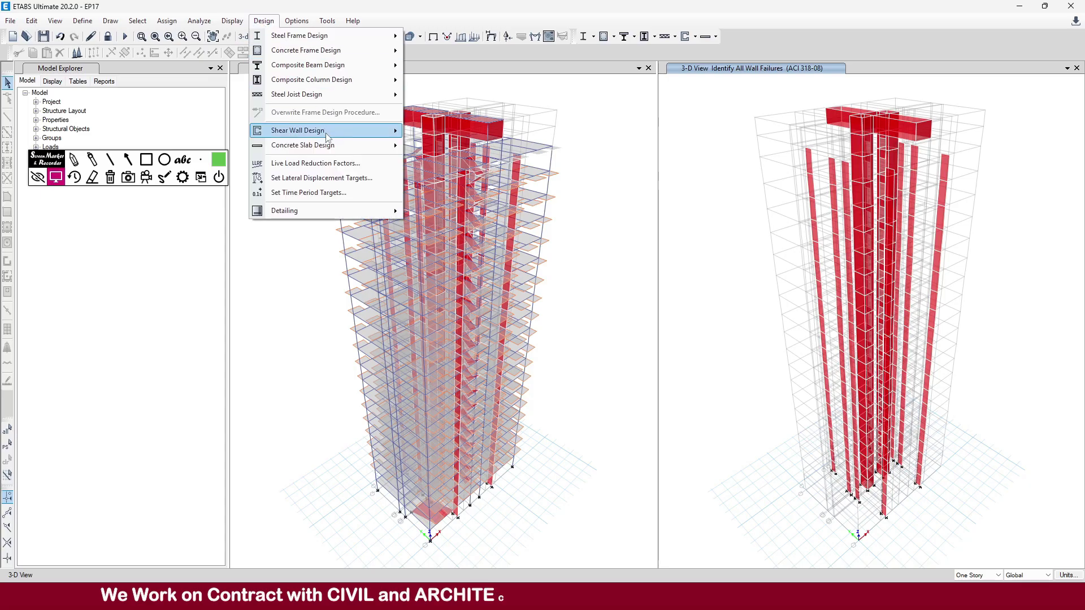
pyautogui.moveTo(319, 131)
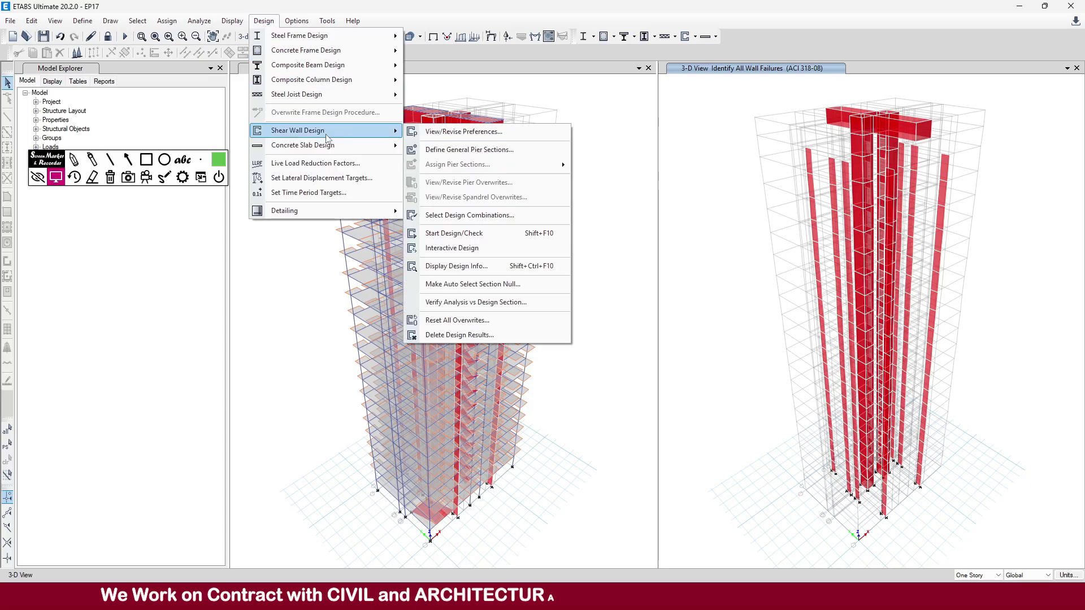
pyautogui.click(500, 234)
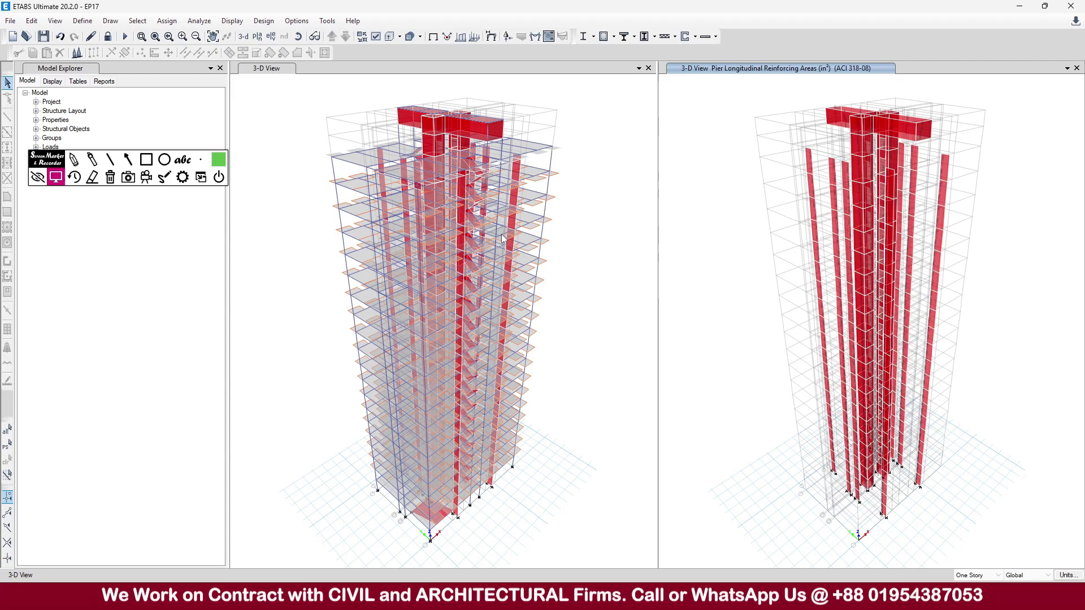
# - Display Identify All Failures as the shear wall design output and examine the lower walls in the 3-D view
pyautogui.click(277, 21)
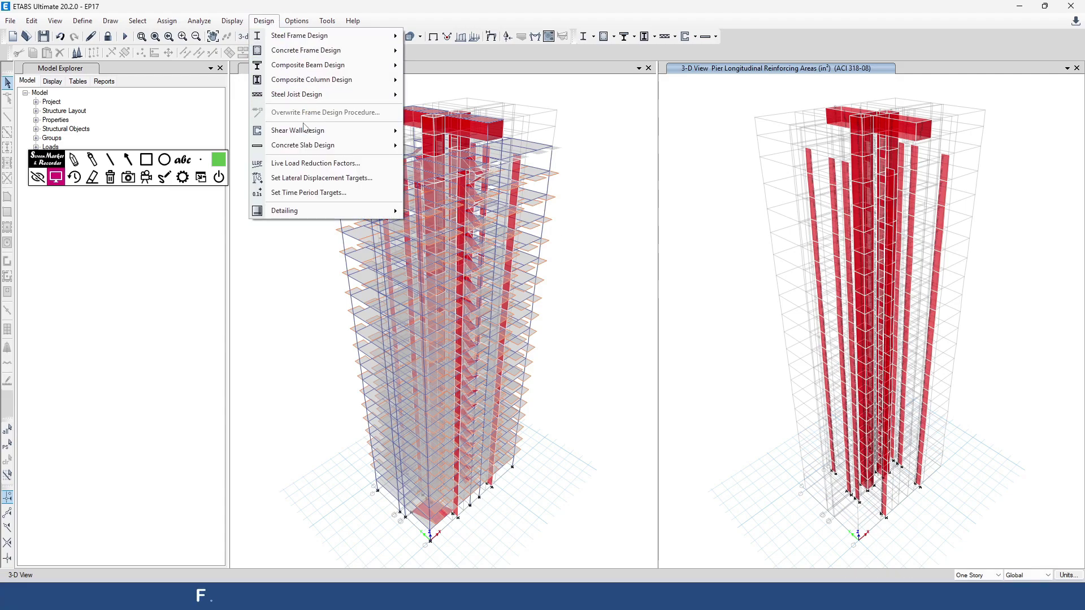
pyautogui.moveTo(339, 131)
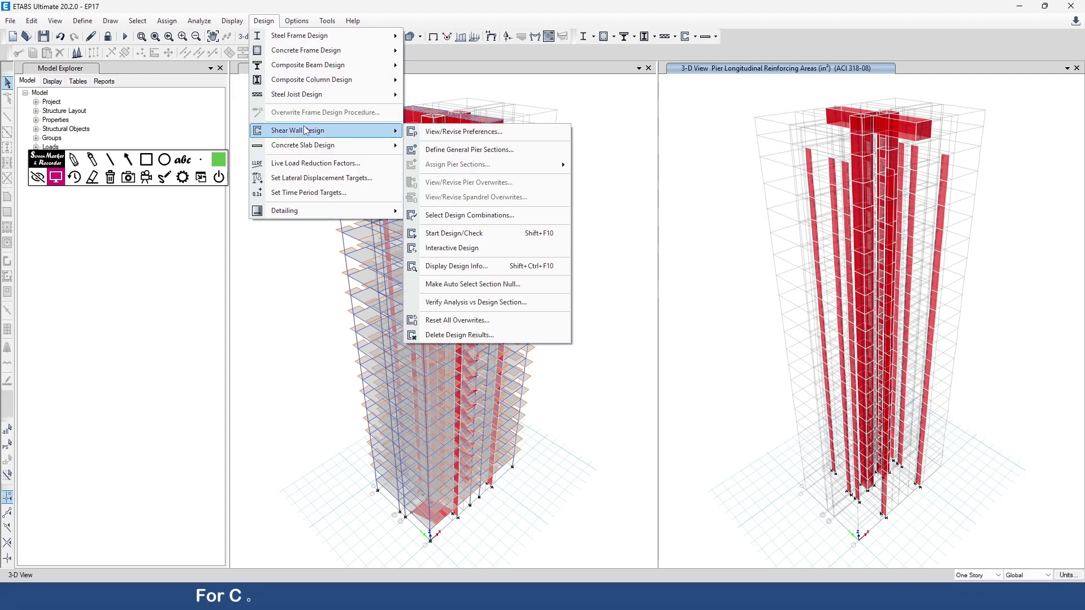
pyautogui.click(455, 266)
pyautogui.click(601, 340)
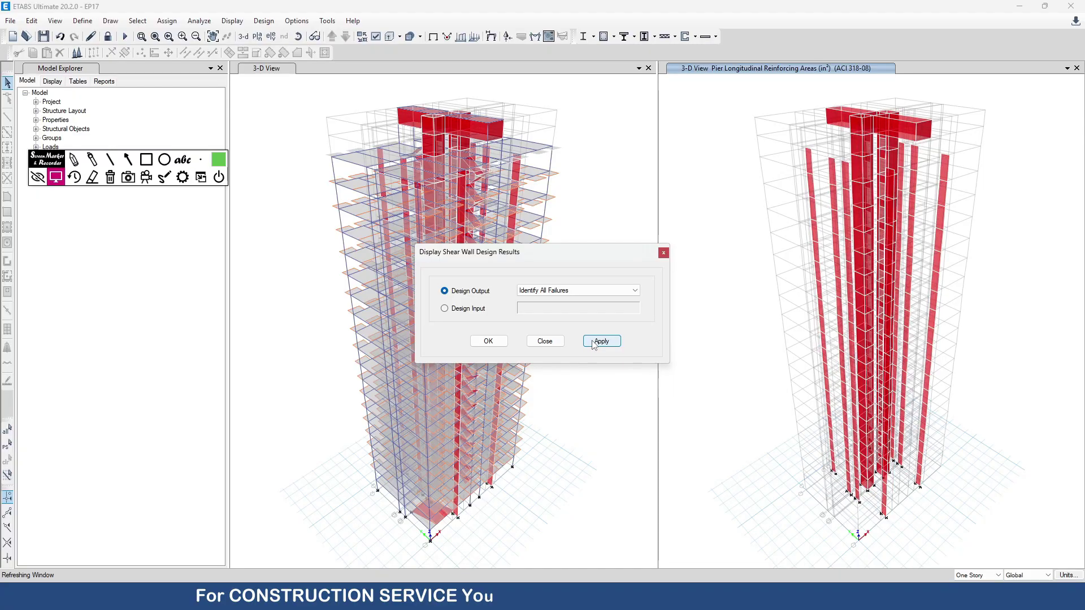
pyautogui.scroll(5, 845, 516)
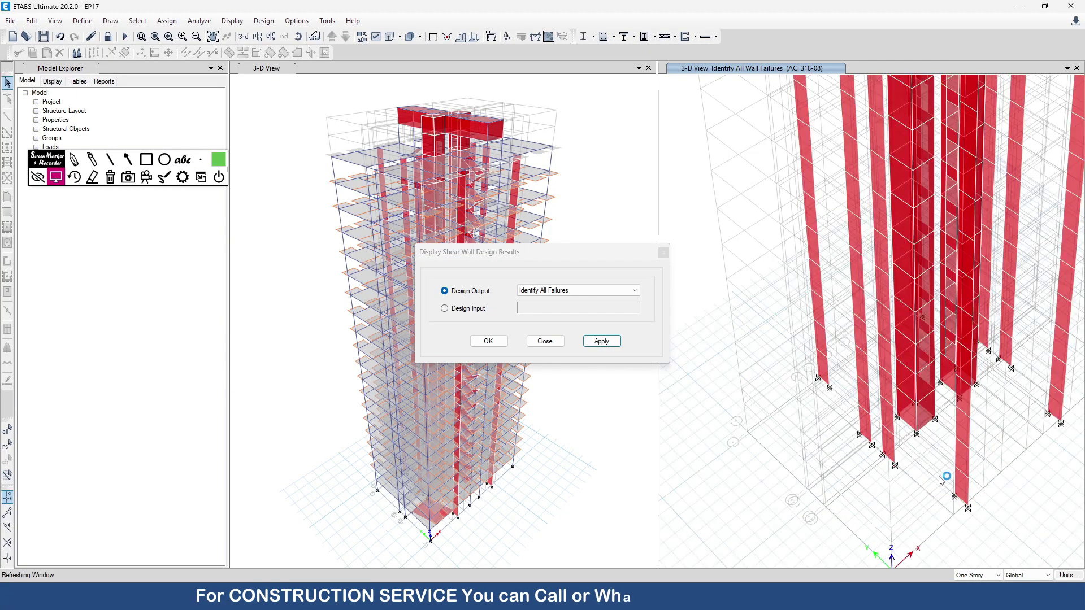
pyautogui.moveTo(947, 481); pyautogui.dragTo(855, 494, button='middle')
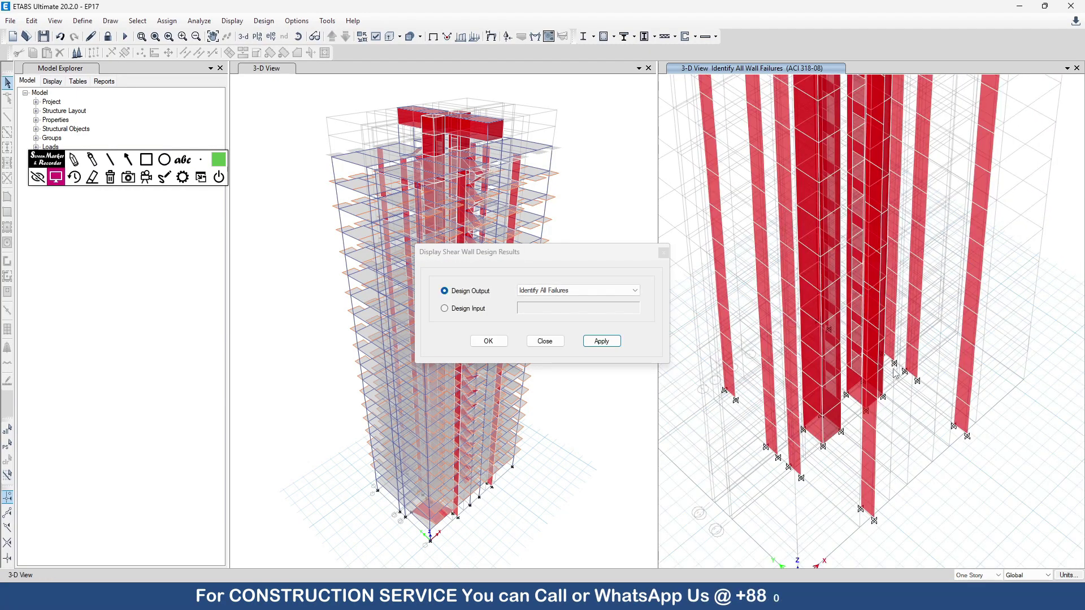
# - Review the design details of GF piers PW36 and PW3, with the PW3 report at 100% zoom, and dismiss the results dialog
pyautogui.rightClick(793, 450)
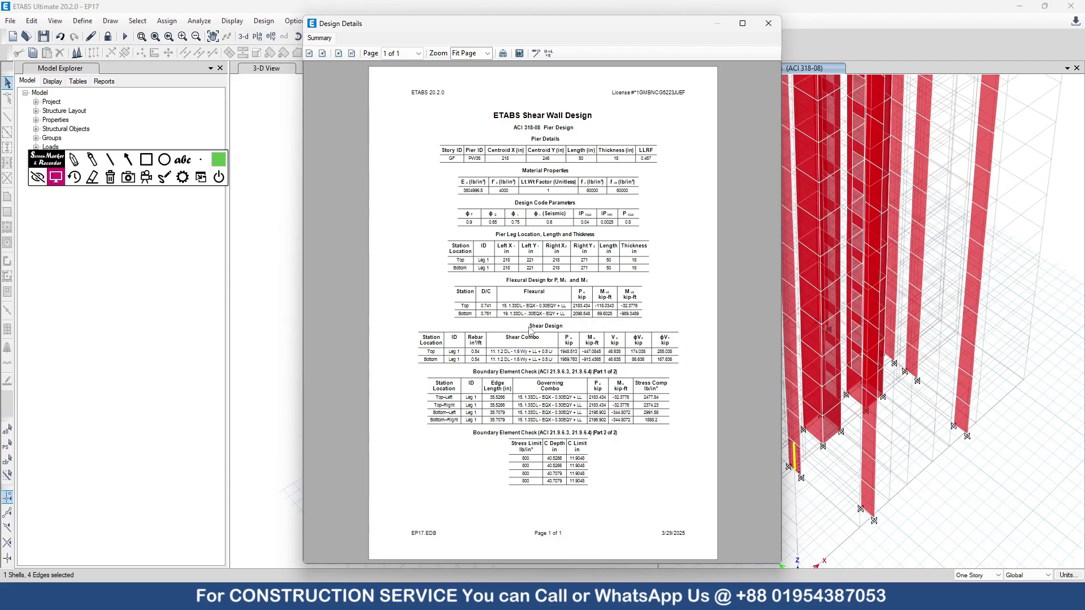
pyautogui.click(768, 23)
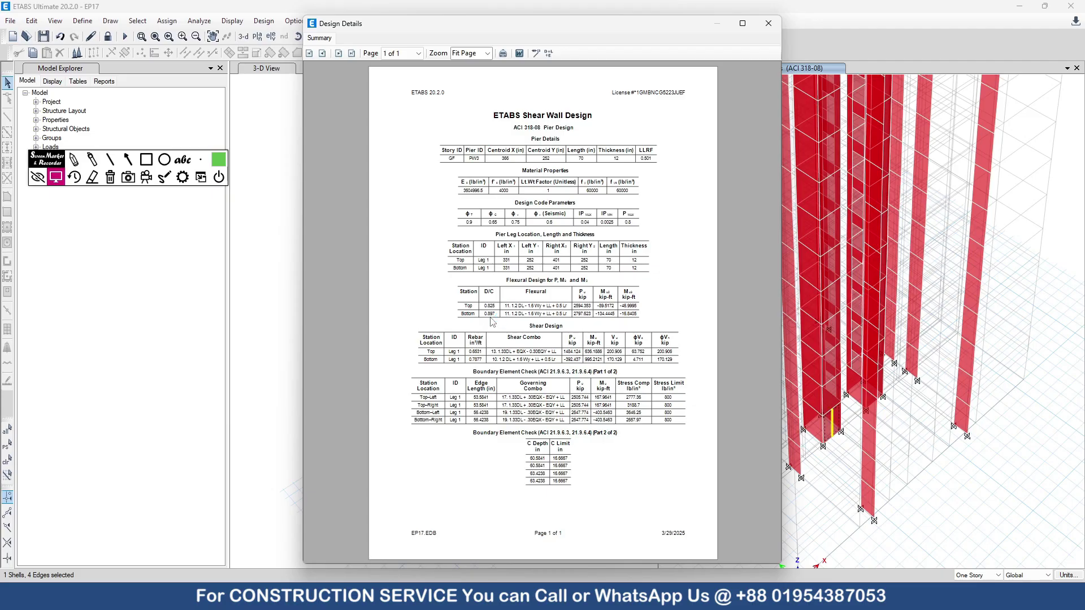
pyautogui.click(487, 53)
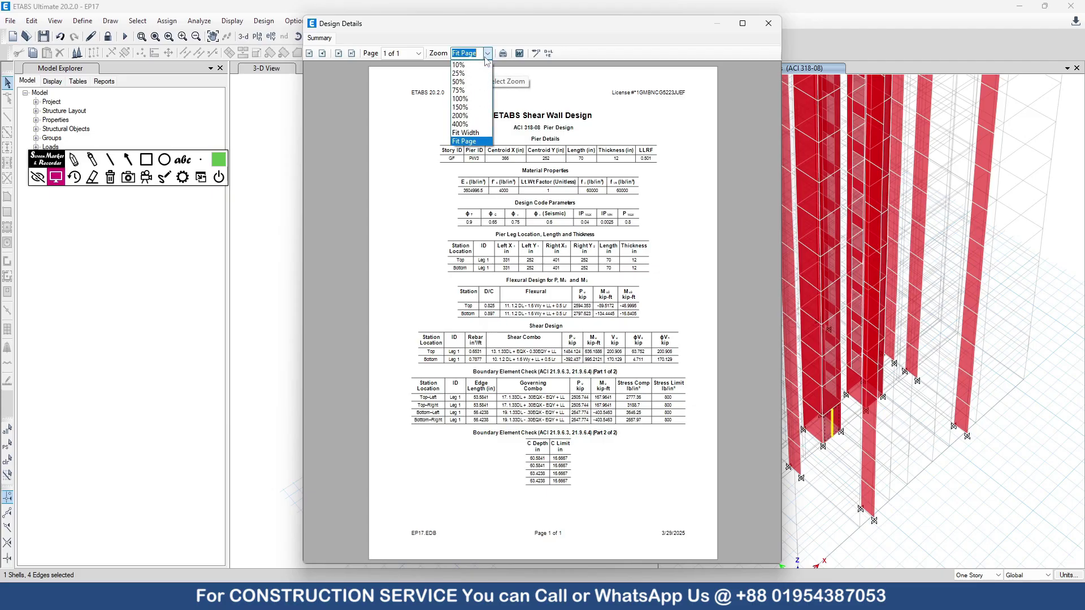
pyautogui.click(469, 100)
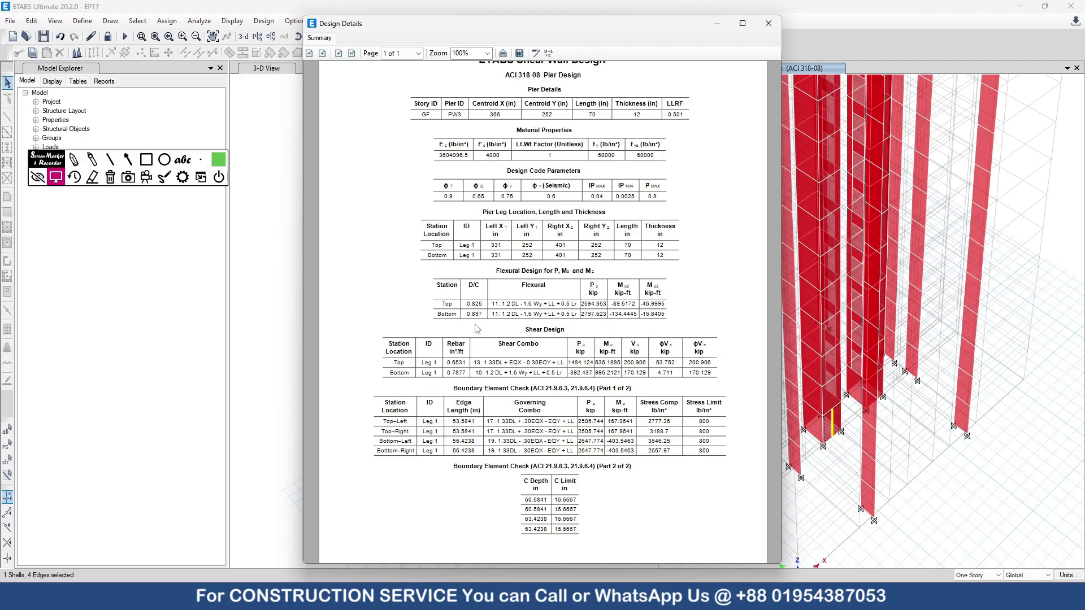
pyautogui.click(768, 23)
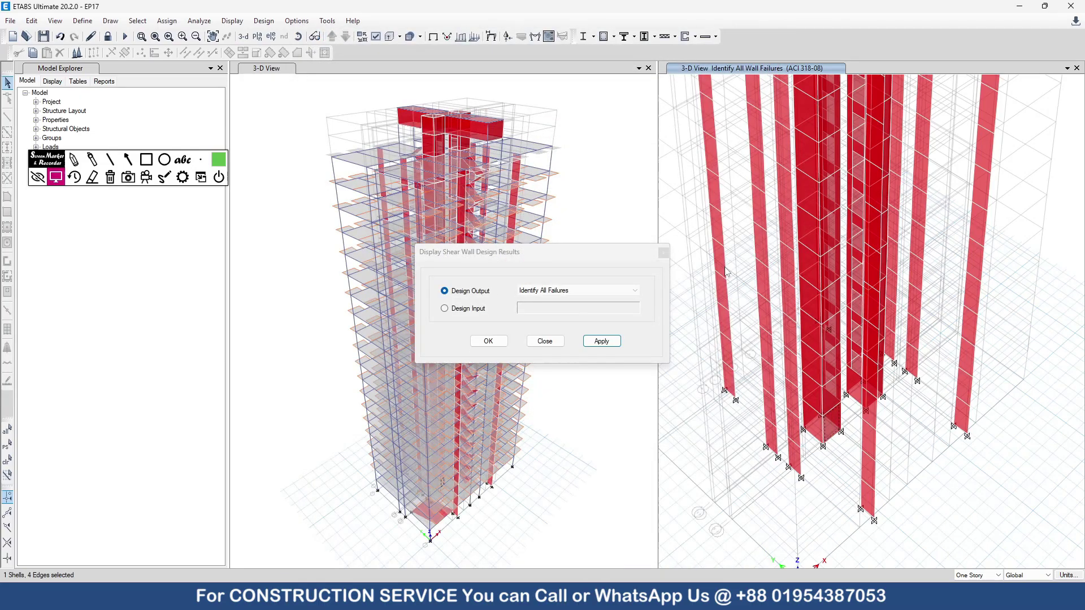
pyautogui.click(663, 253)
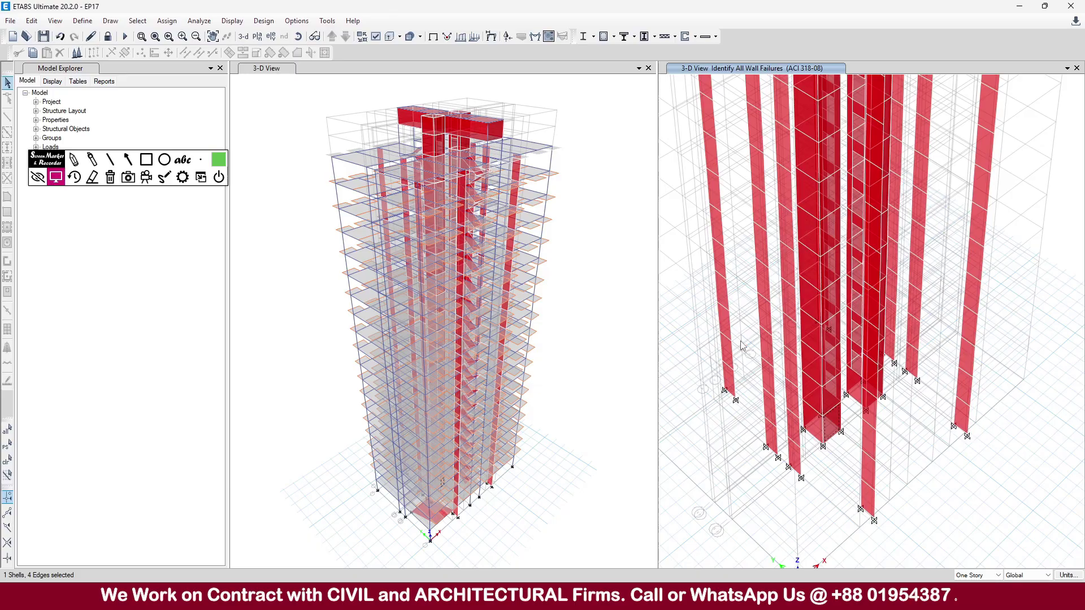
# - Handwrite the note "17 in²" beside the 3-D model with the screen marker and erase it
pyautogui.scroll(-6, 839, 391)
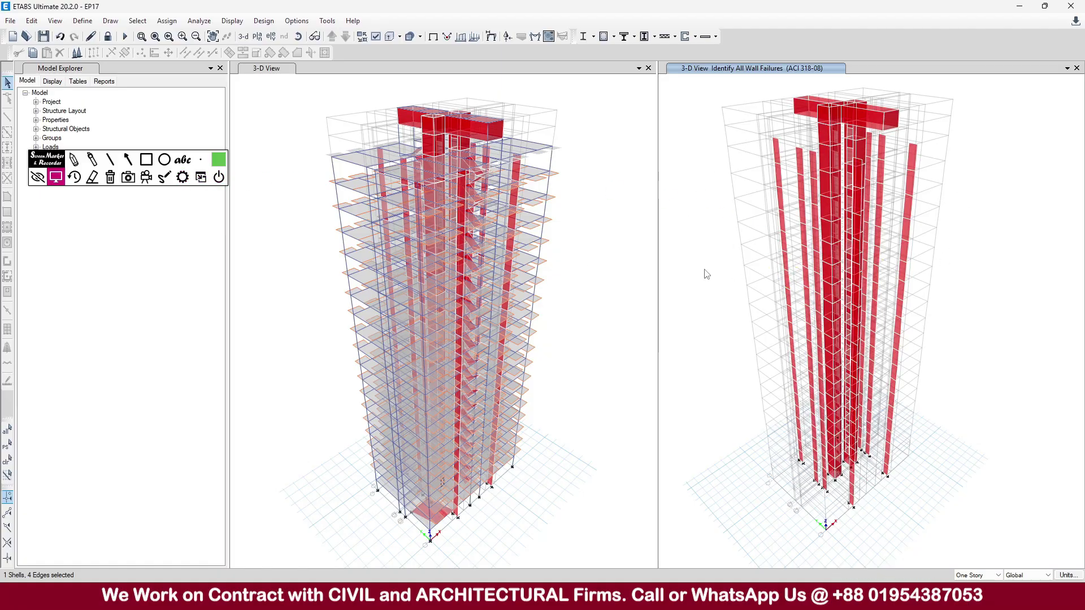
pyautogui.click(74, 160)
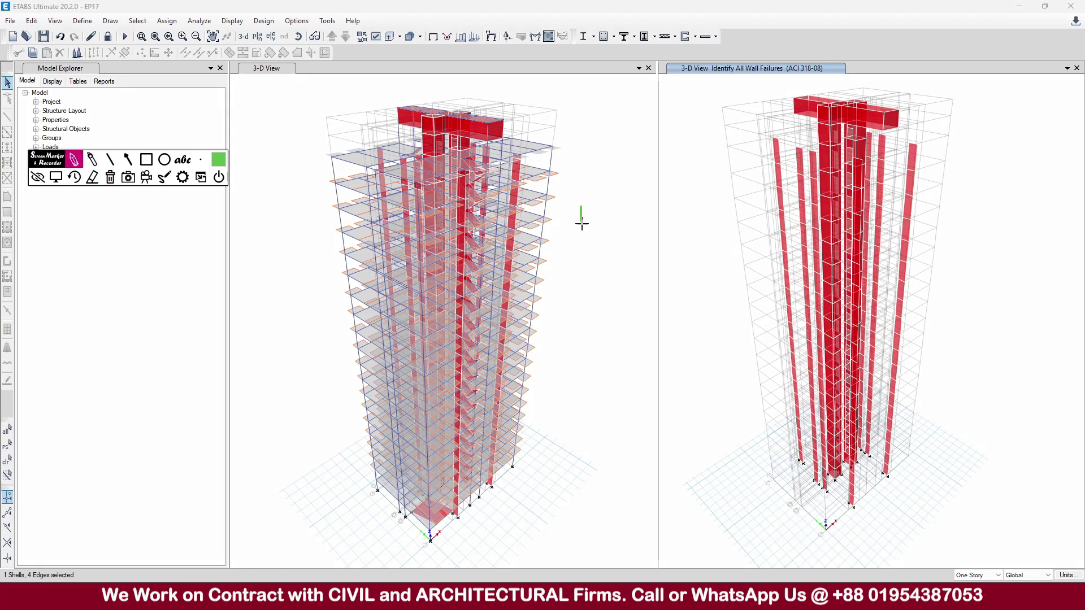
pyautogui.moveTo(589, 221); pyautogui.dragTo(623, 214)
pyautogui.click(624, 195)
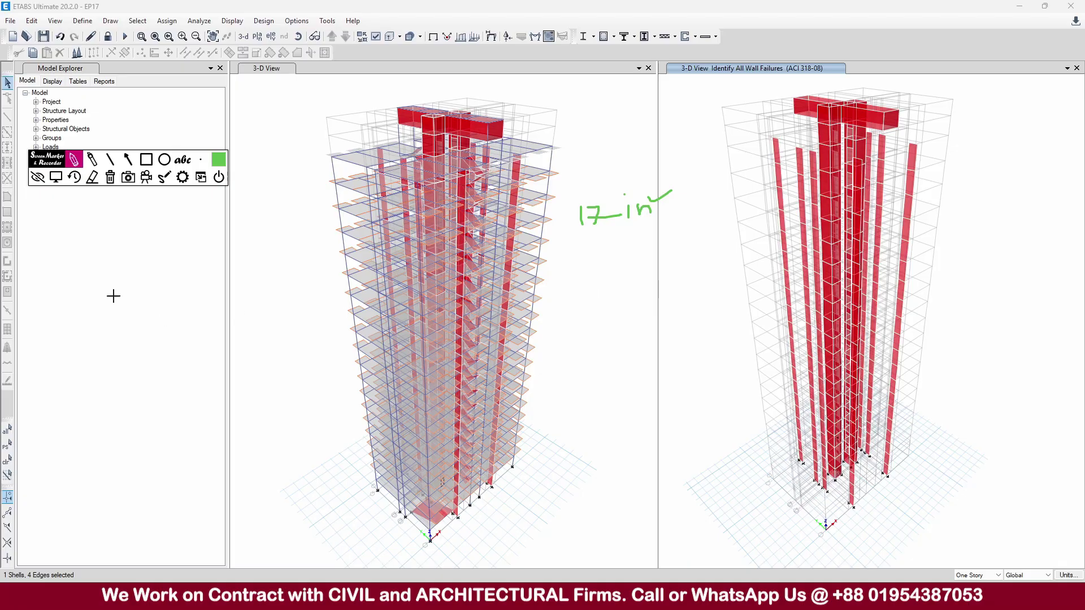
pyautogui.click(92, 177)
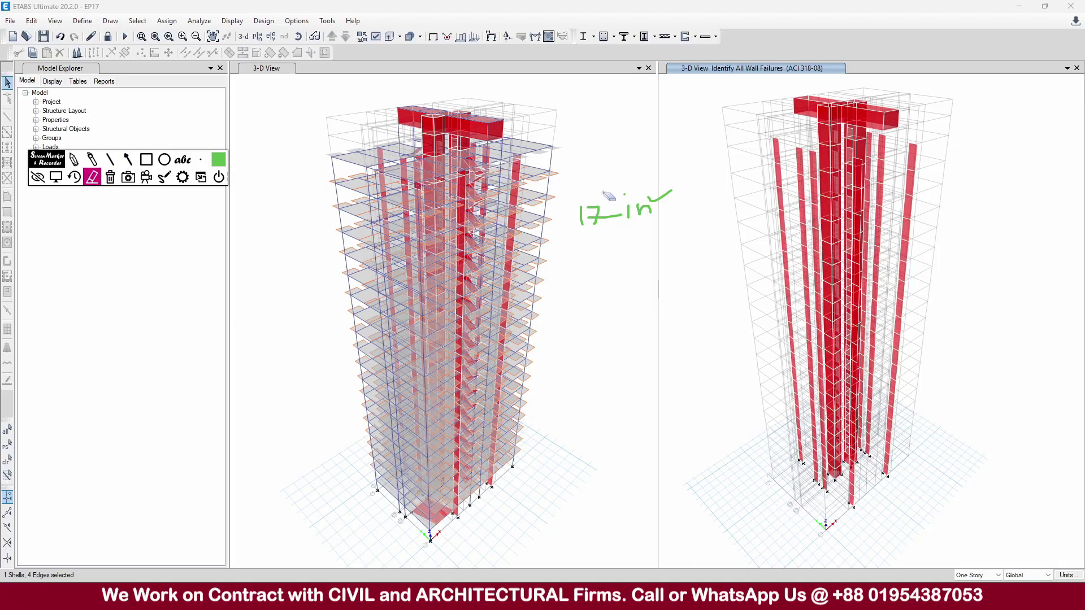
pyautogui.moveTo(669, 211)
pyautogui.mouseDown()
pyautogui.moveTo(617, 236)
pyautogui.moveTo(603, 201)
pyautogui.mouseUp()
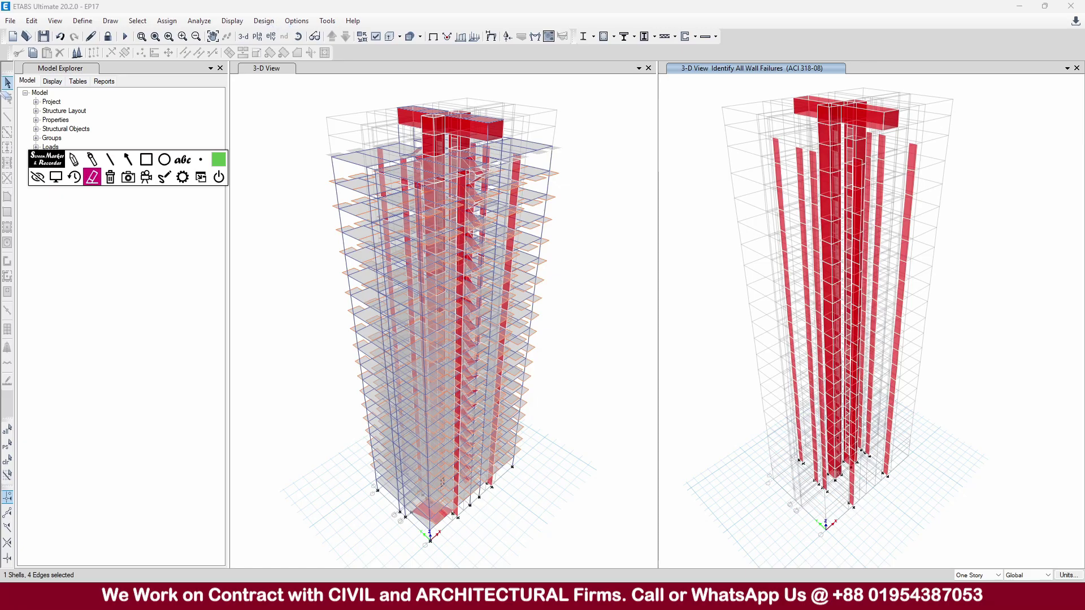
pyautogui.click(55, 177)
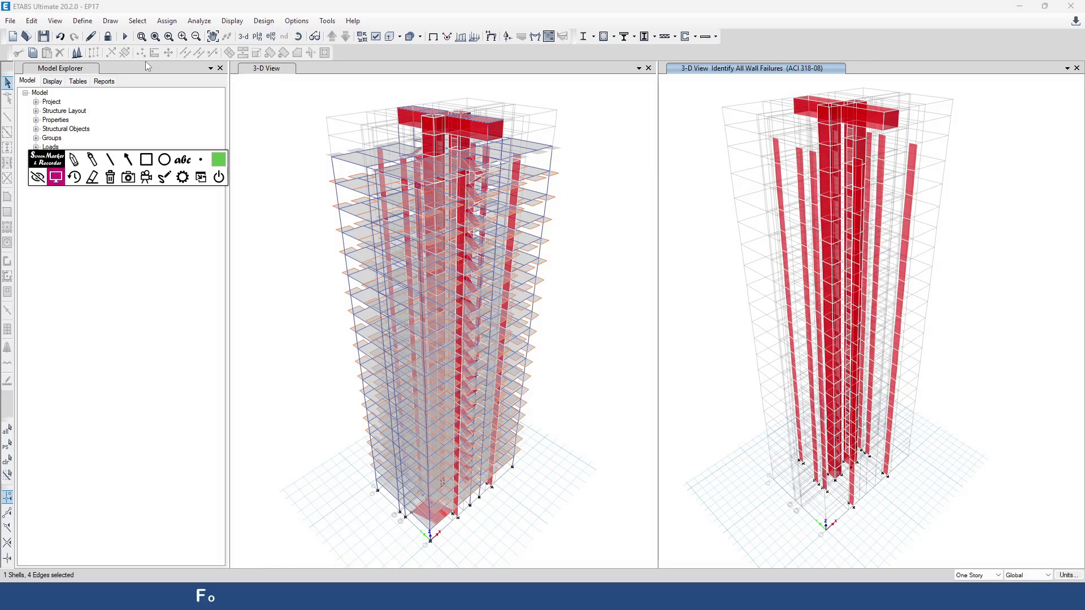
# - Display Pier Longitudinal Reinforcing as the shear wall design output in the 3-D results view
pyautogui.click(264, 21)
pyautogui.moveTo(317, 131)
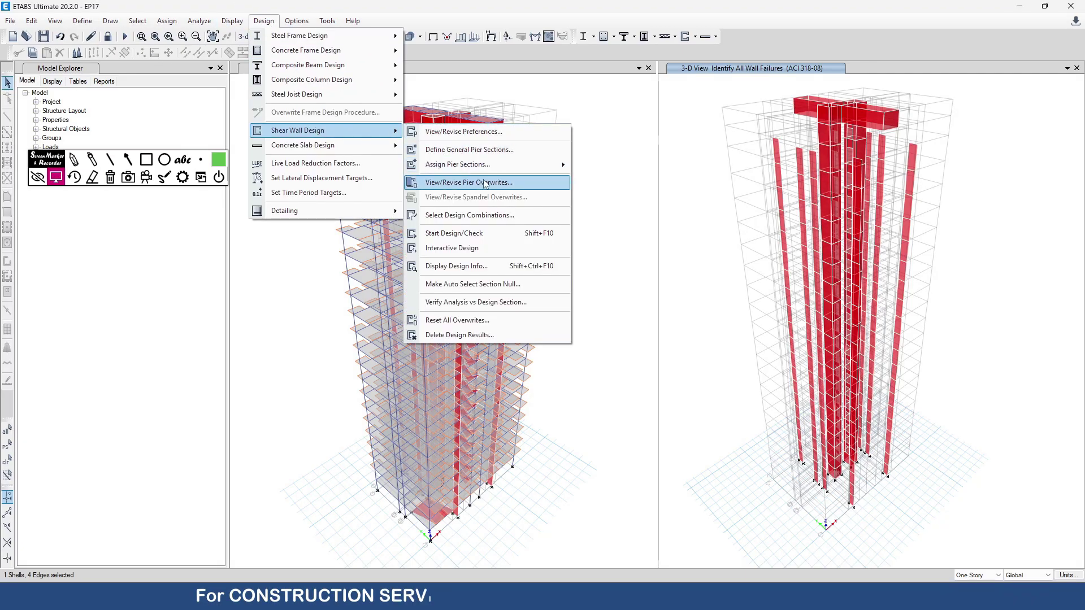
pyautogui.click(475, 266)
pyautogui.click(594, 290)
pyautogui.click(591, 300)
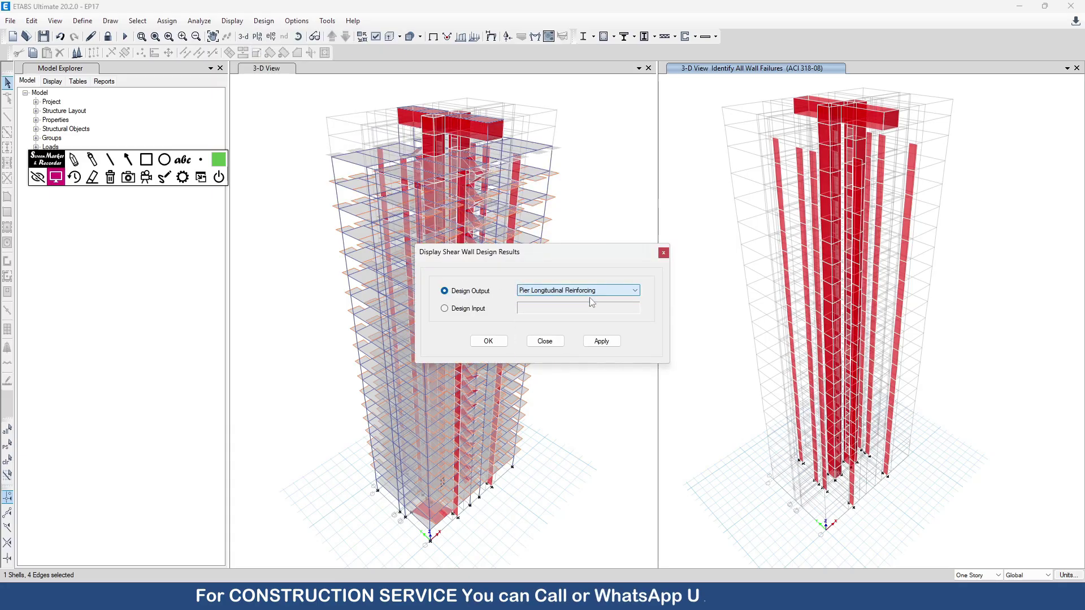
pyautogui.click(602, 341)
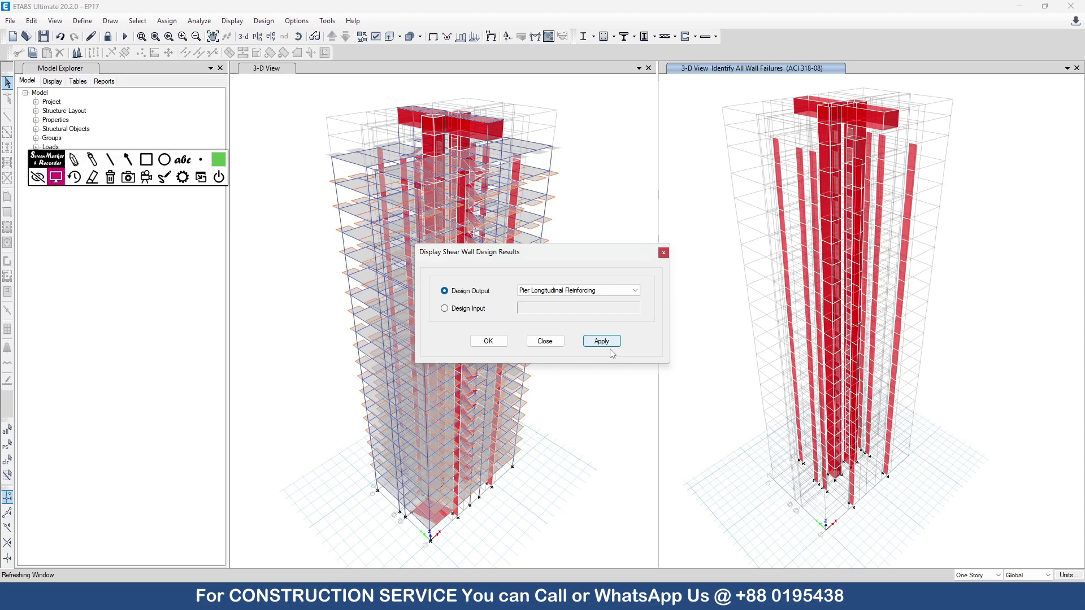
# - Examine the longitudinal reinforcing areas of the outer piers and core walls over the building height and at the base
pyautogui.scroll(5, 834, 514)
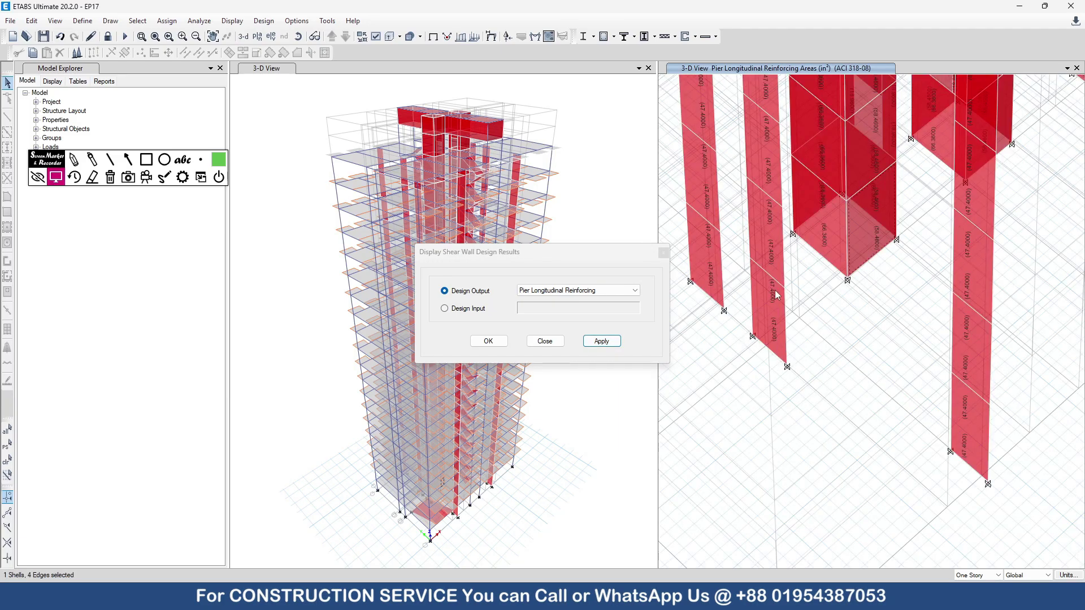
pyautogui.scroll(4, 777, 296)
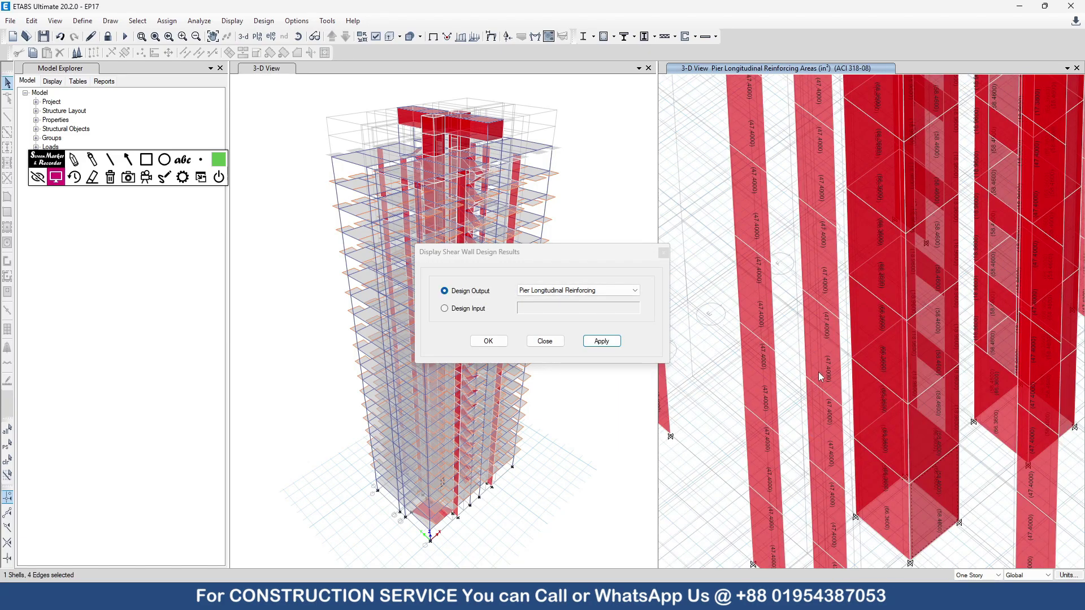
pyautogui.scroll(2, 811, 283)
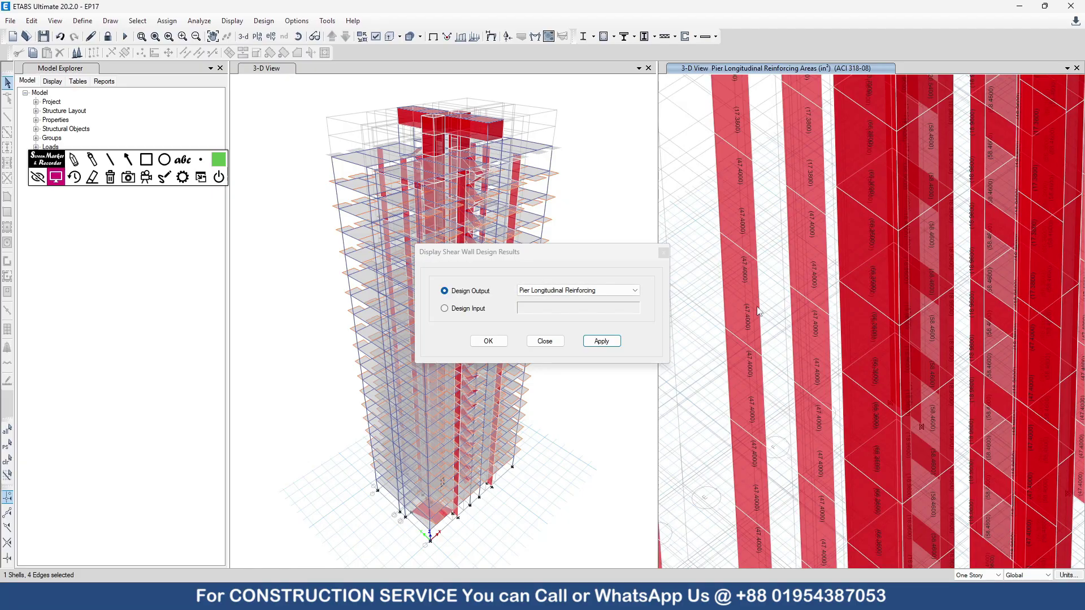
pyautogui.scroll(-2, 760, 367)
pyautogui.scroll(2, 765, 443)
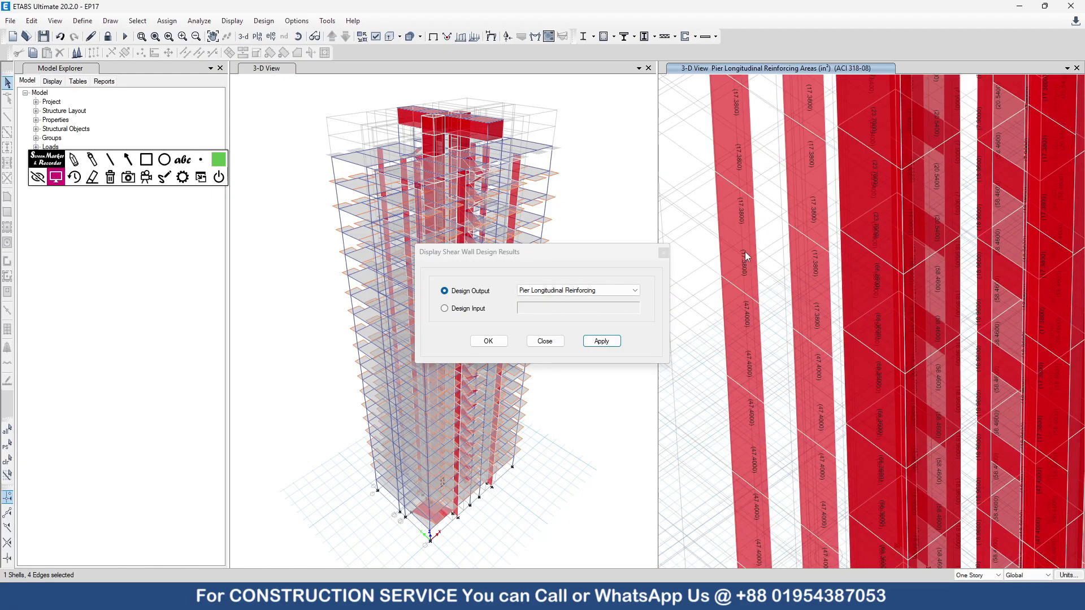
pyautogui.moveTo(752, 262)
pyautogui.scroll(-3, 781, 339)
pyautogui.moveTo(784, 339); pyautogui.dragTo(792, 441, button='middle')
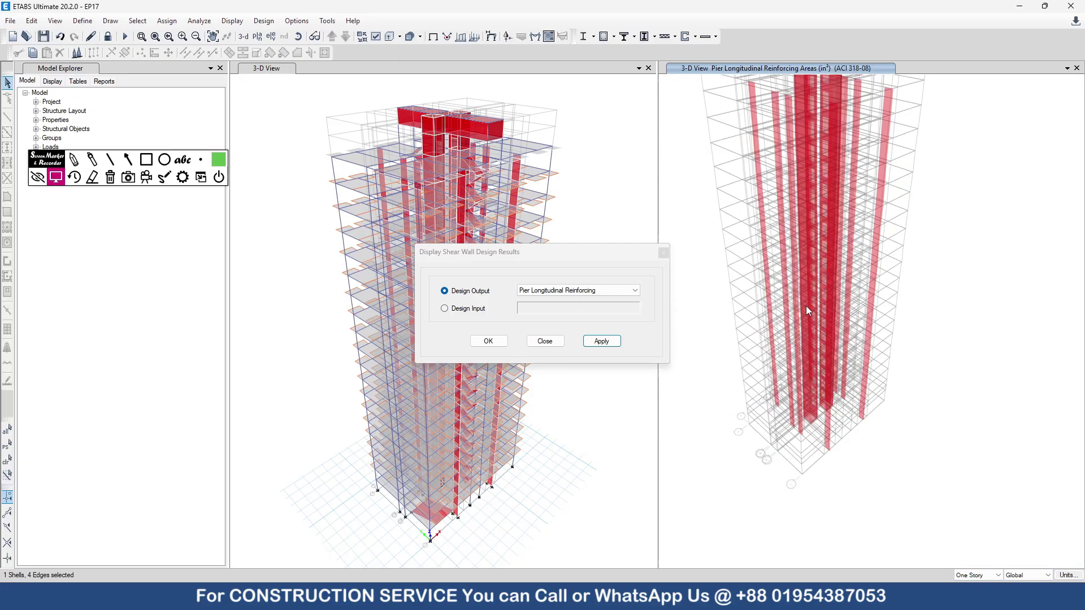
pyautogui.scroll(-3, 806, 306)
pyautogui.moveTo(815, 407)
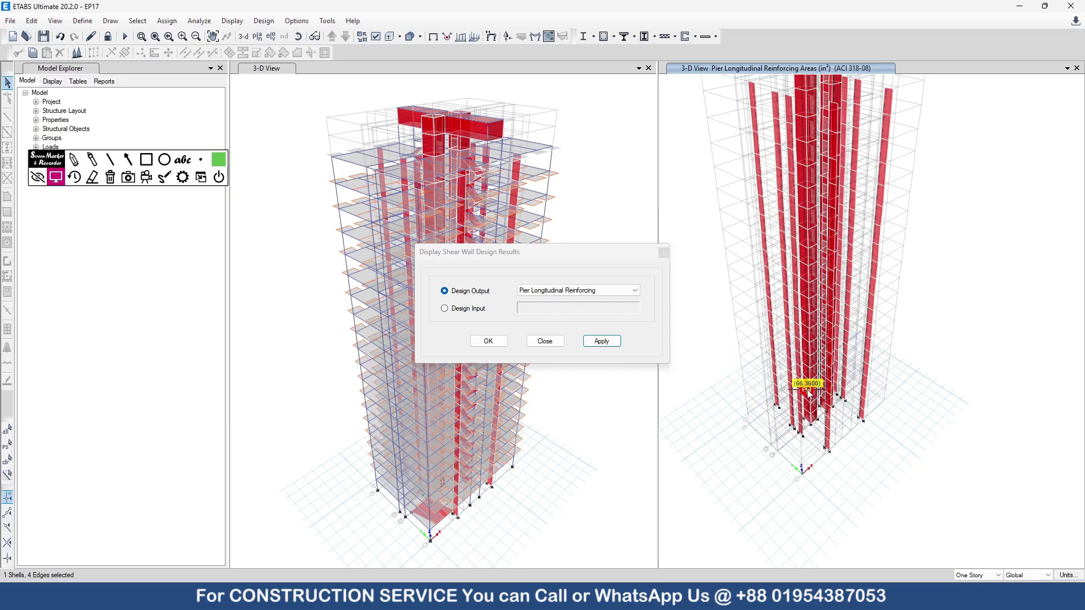
pyautogui.moveTo(816, 428)
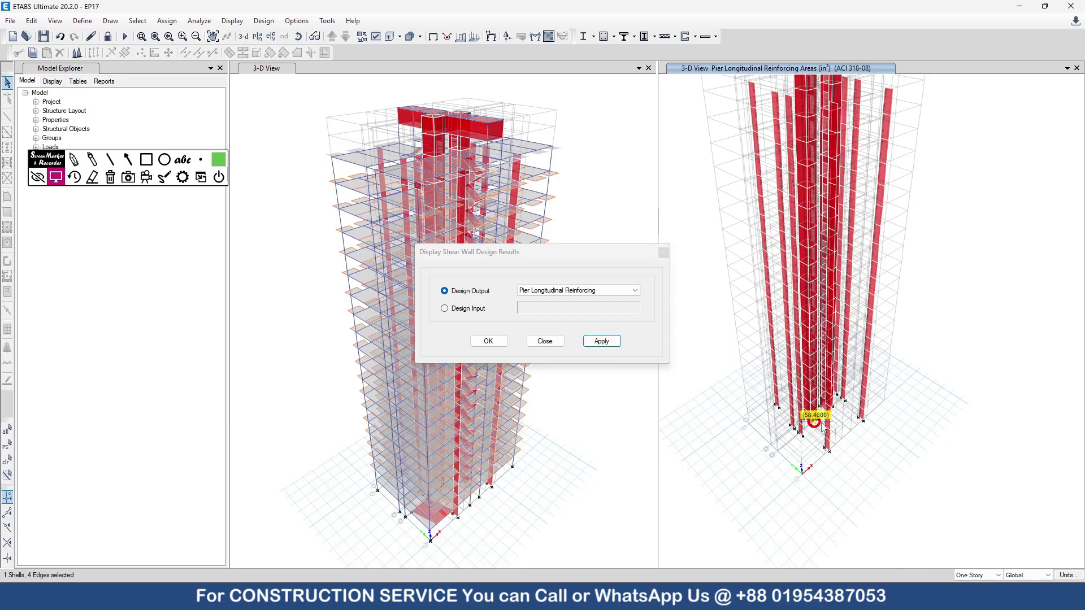
pyautogui.moveTo(846, 419)
# - Show the GF story plan in the pier longitudinal reinforcing window
pyautogui.click(244, 37)
pyautogui.click(257, 37)
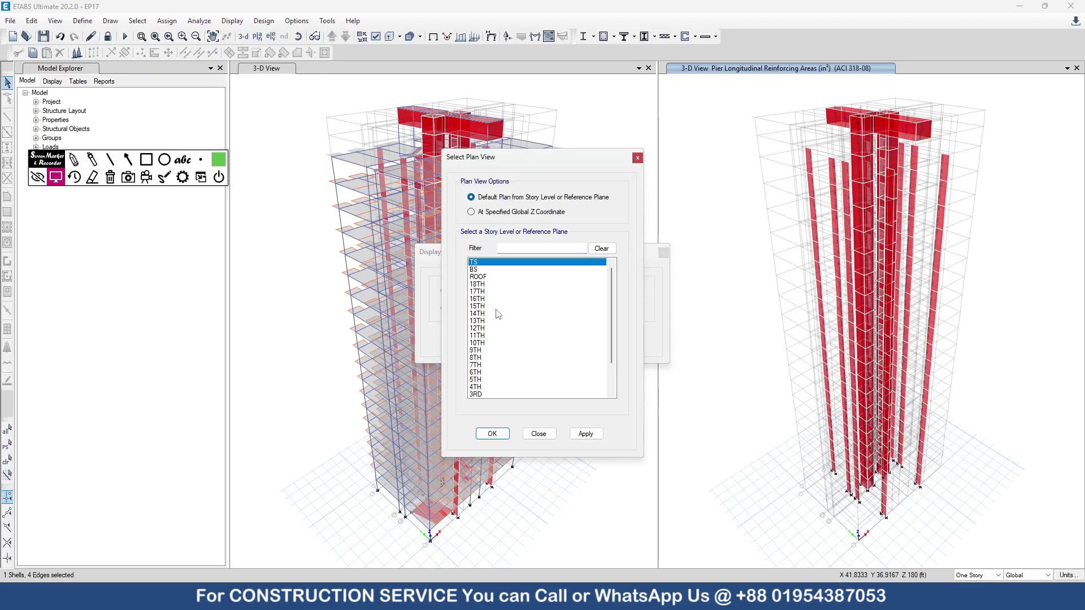
pyautogui.scroll(-3, 500, 367)
pyautogui.click(482, 372)
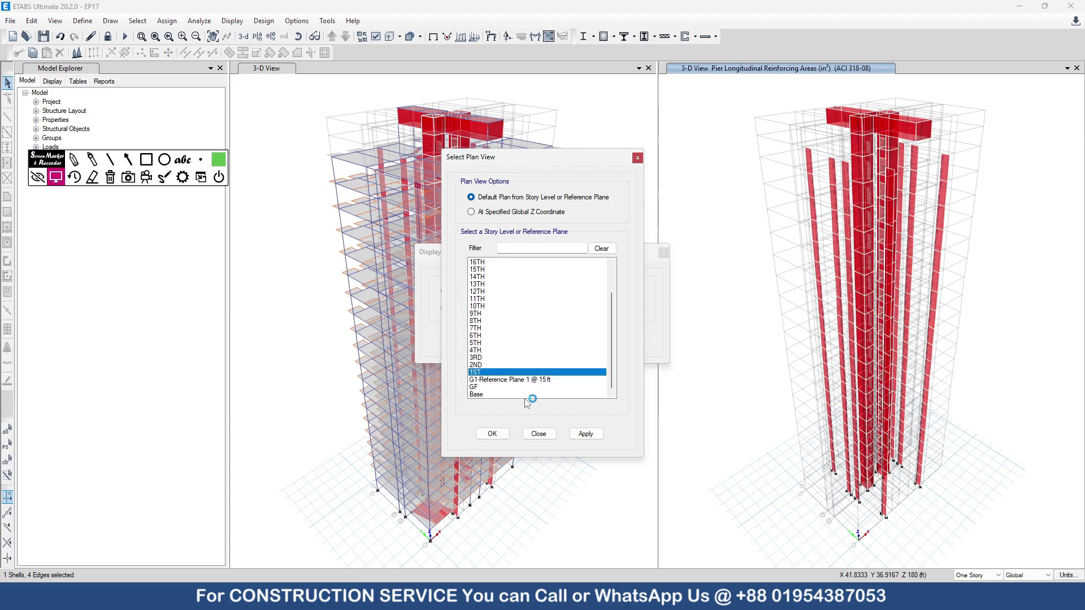
pyautogui.click(480, 387)
pyautogui.click(585, 434)
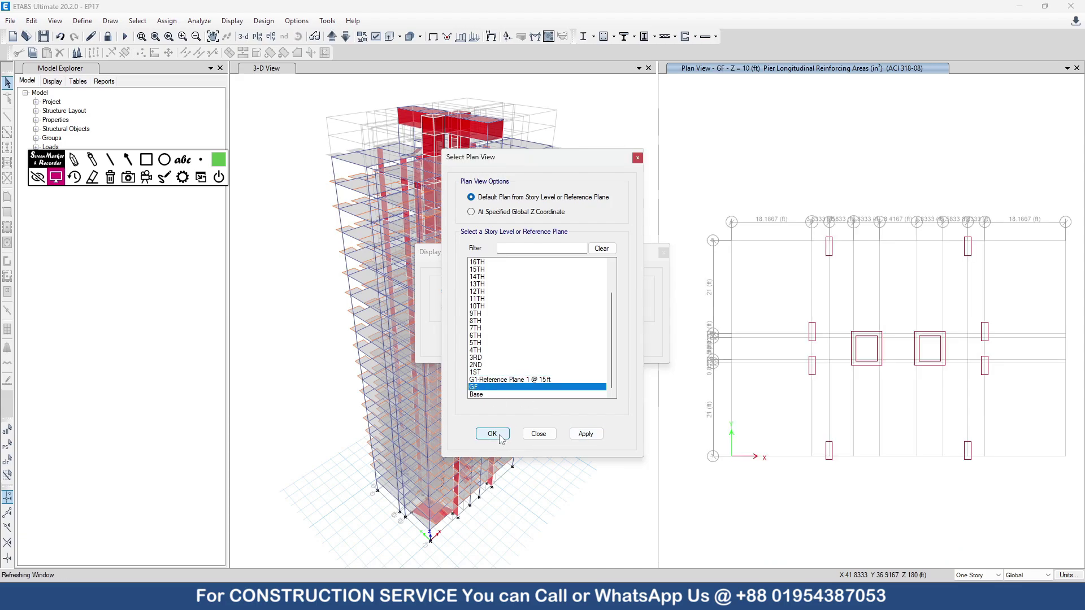
pyautogui.click(492, 434)
# - Add the four outer piers along the front and rear edges of the GF plan to the selection
pyautogui.moveTo(813, 229); pyautogui.dragTo(858, 289)
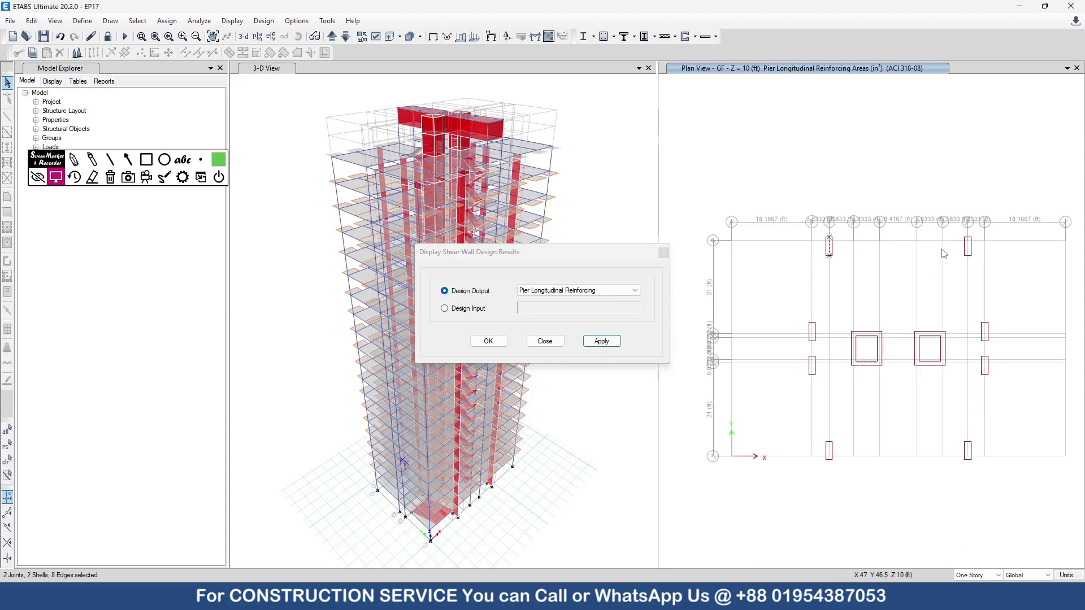
pyautogui.moveTo(949, 228); pyautogui.dragTo(996, 289)
pyautogui.moveTo(810, 426); pyautogui.dragTo(904, 486)
pyautogui.moveTo(949, 428); pyautogui.dragTo(1010, 507)
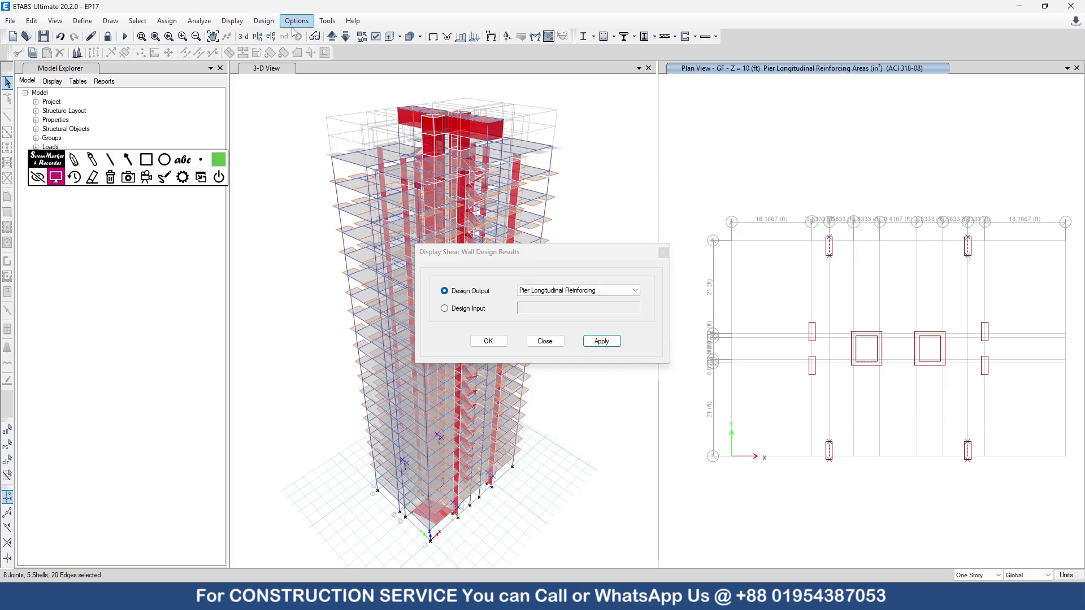
# - Add the four outer piers along the front and rear edges of the 1ST story plan to the selection
pyautogui.click(332, 36)
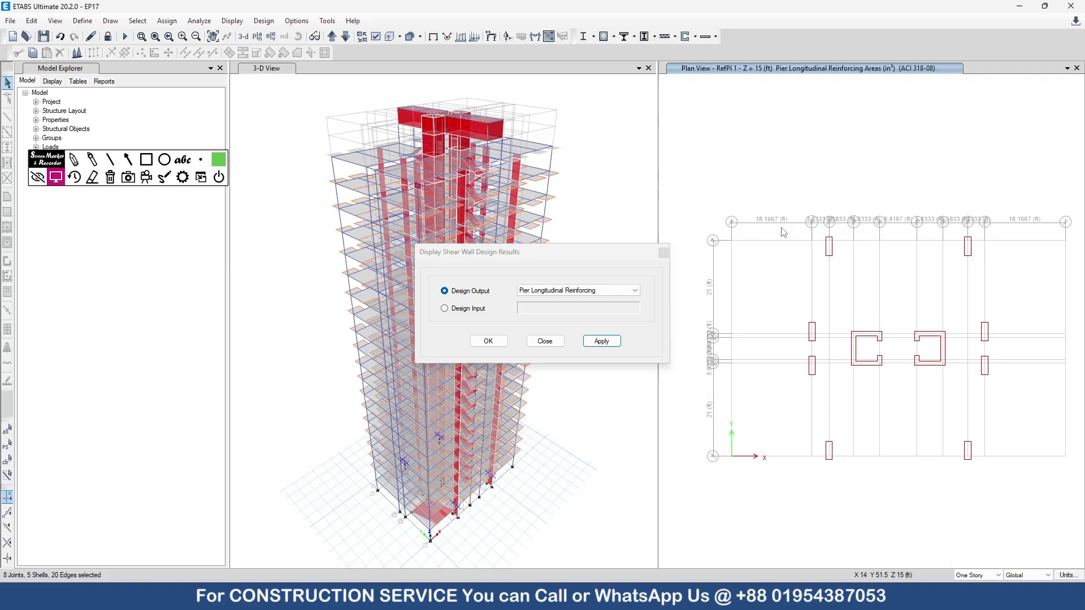
pyautogui.click(331, 35)
pyautogui.moveTo(812, 225); pyautogui.dragTo(882, 302)
pyautogui.moveTo(947, 224); pyautogui.dragTo(1011, 299)
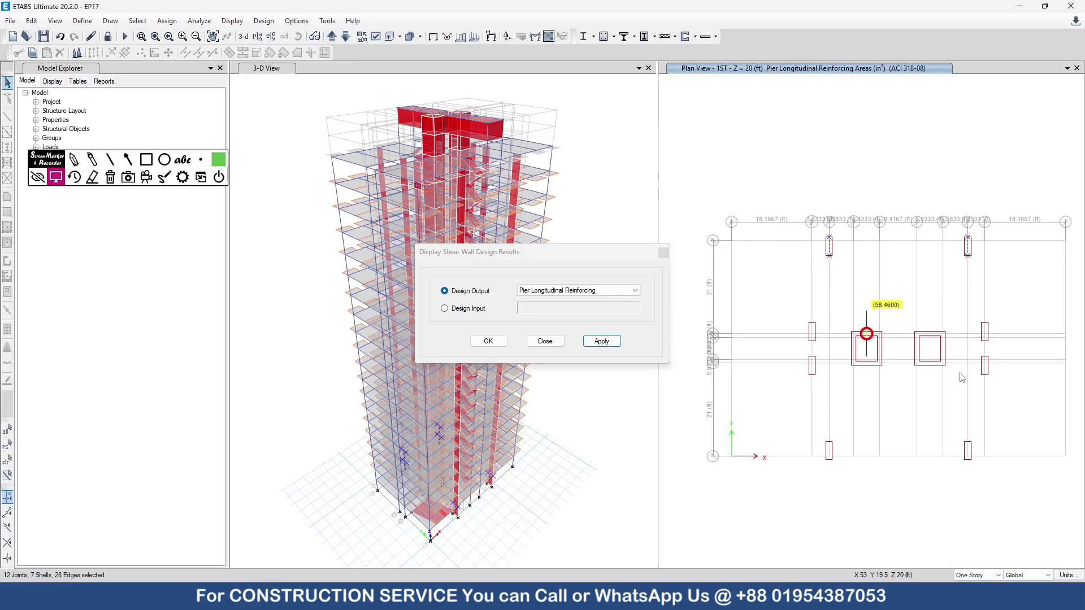
pyautogui.moveTo(810, 427); pyautogui.dragTo(852, 478)
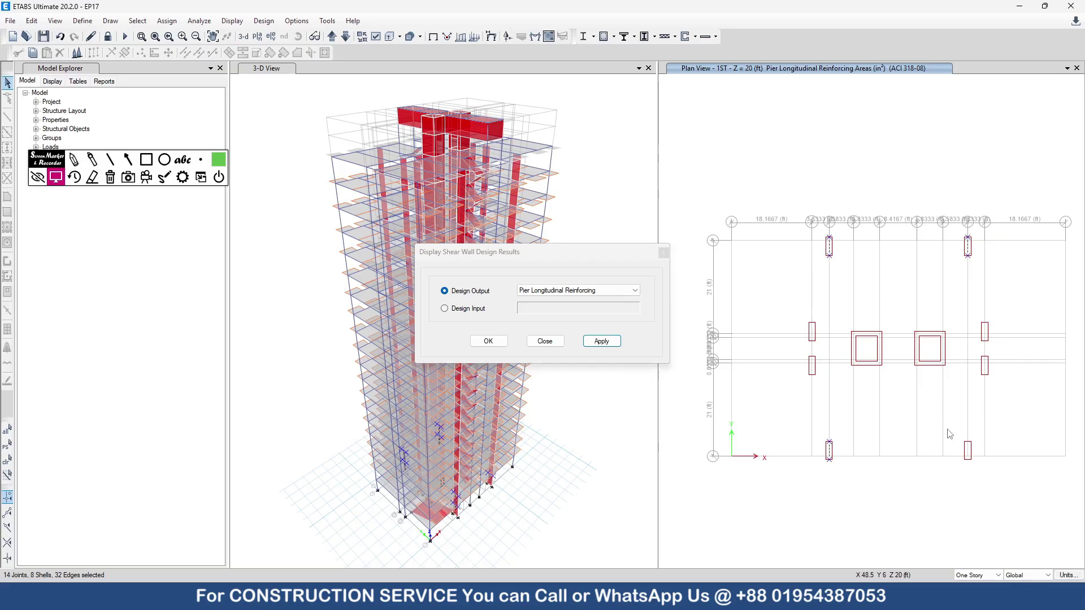
pyautogui.moveTo(947, 430); pyautogui.dragTo(986, 496)
# - Recheck the selected piers on the RefPl 1 and GF plans, and add the four front and rear edge piers on the 2ND story plan
pyautogui.click(346, 37)
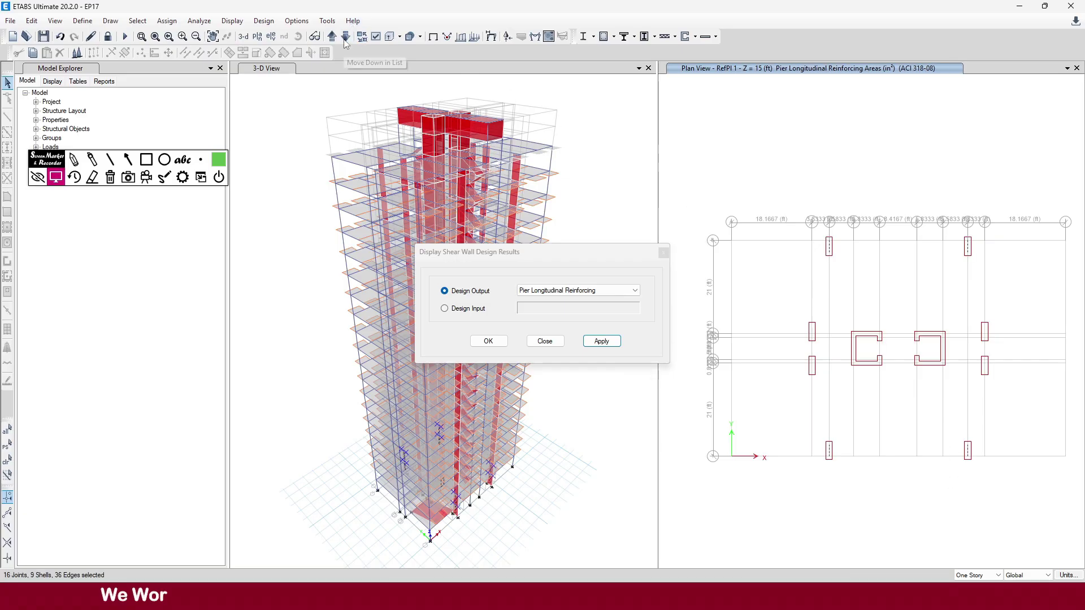
pyautogui.click(345, 37)
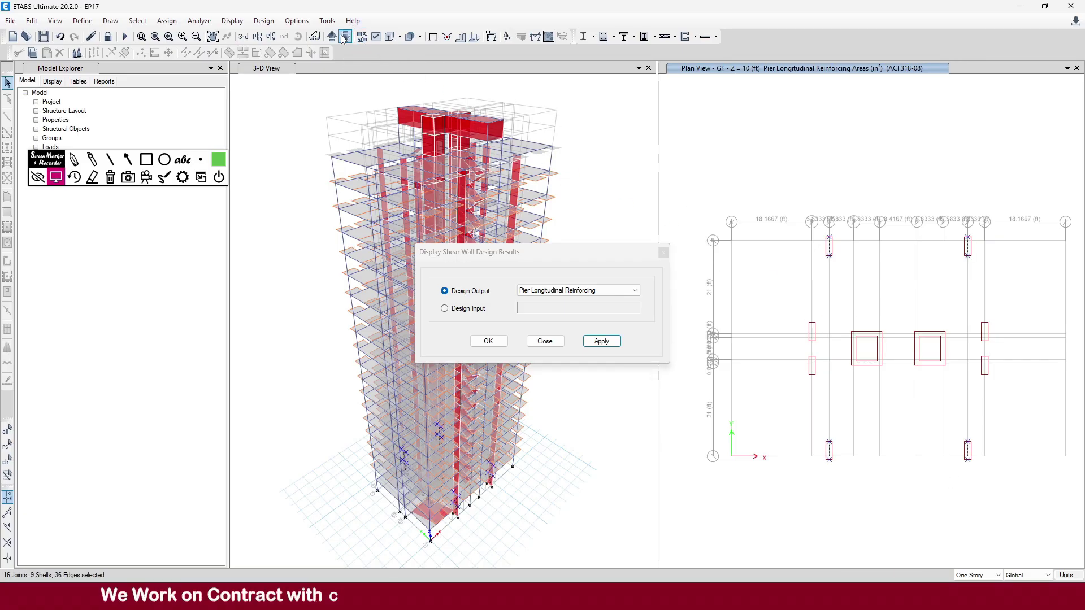
pyautogui.click(331, 36)
pyautogui.click(332, 37)
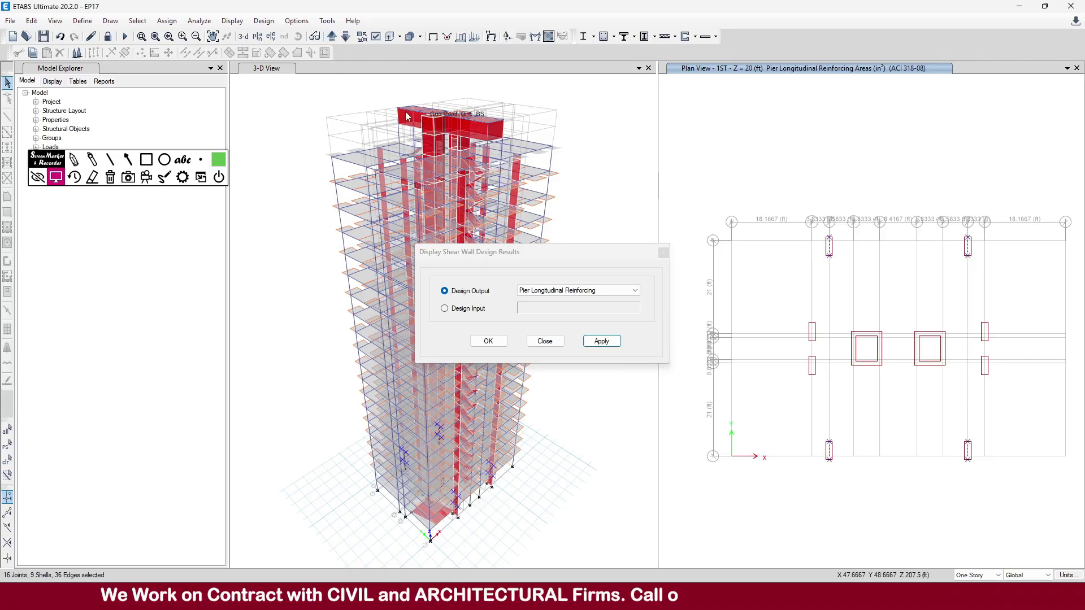
pyautogui.click(332, 36)
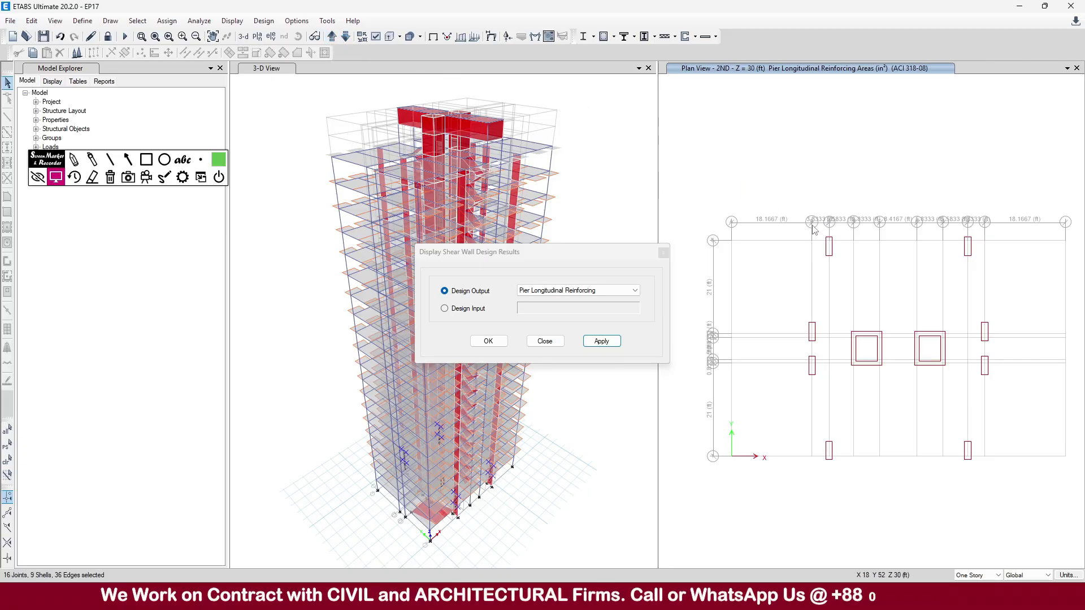
pyautogui.moveTo(813, 229); pyautogui.dragTo(1009, 303)
pyautogui.moveTo(812, 421); pyautogui.dragTo(1032, 501)
# - Extend the selection with the four front and rear edge piers on the 3RD and 4TH story plans
pyautogui.click(331, 36)
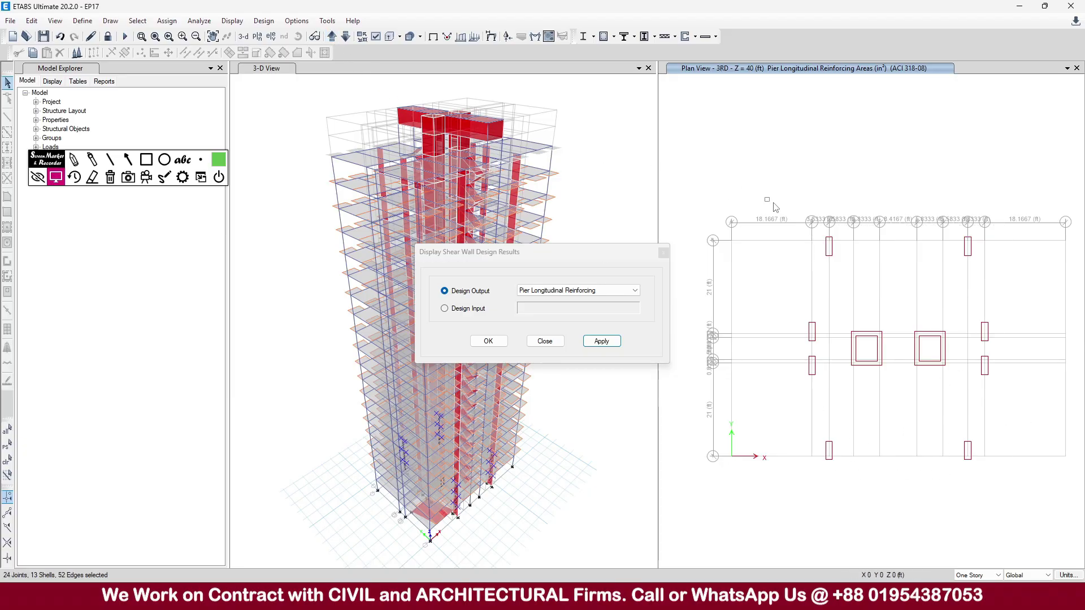
pyautogui.moveTo(776, 208); pyautogui.dragTo(1026, 315)
pyautogui.moveTo(807, 419); pyautogui.dragTo(1013, 513)
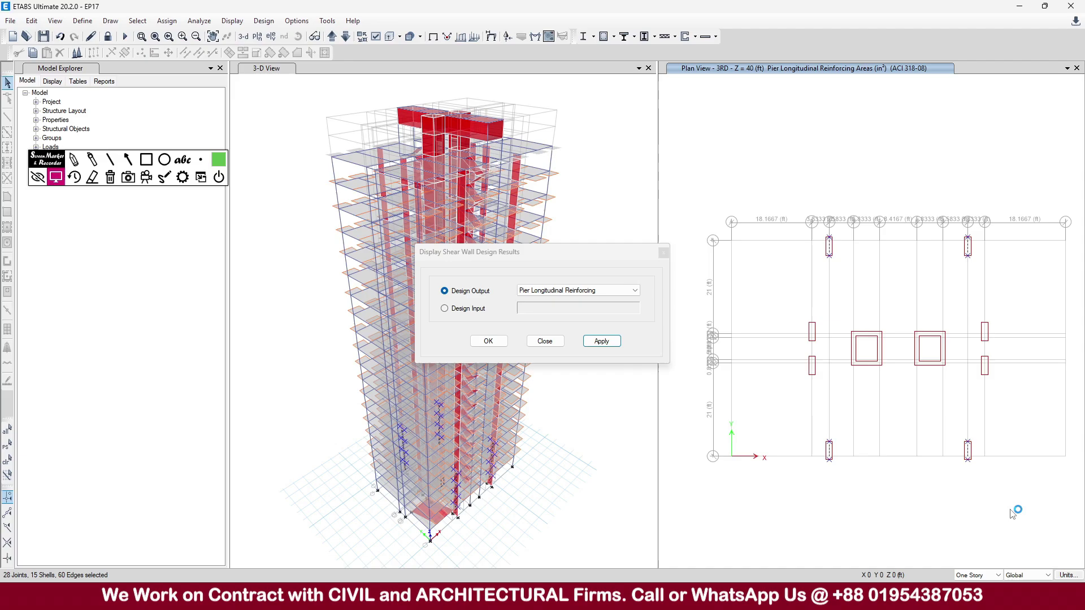
pyautogui.click(332, 37)
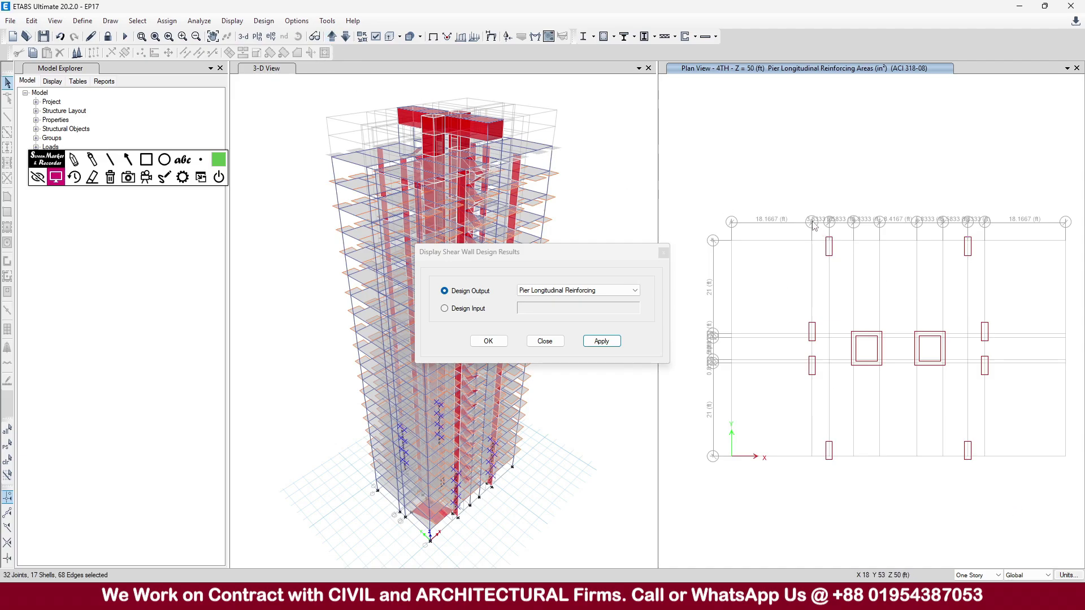
pyautogui.moveTo(812, 221); pyautogui.dragTo(1040, 300)
pyautogui.moveTo(804, 430); pyautogui.dragTo(990, 503)
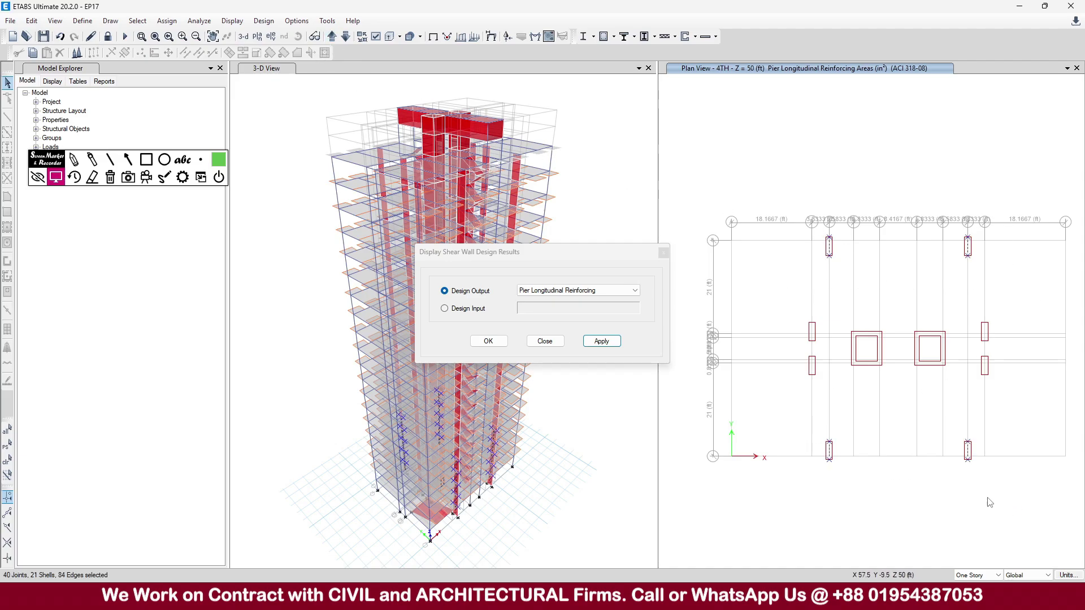
# - Assign uniform reinforcement to the selected piers: C 4000 material, #8 distributed bars at 2 in, 1.5 in cover, #8 end bars, reinforcement checked
pyautogui.click(263, 21)
pyautogui.moveTo(310, 131)
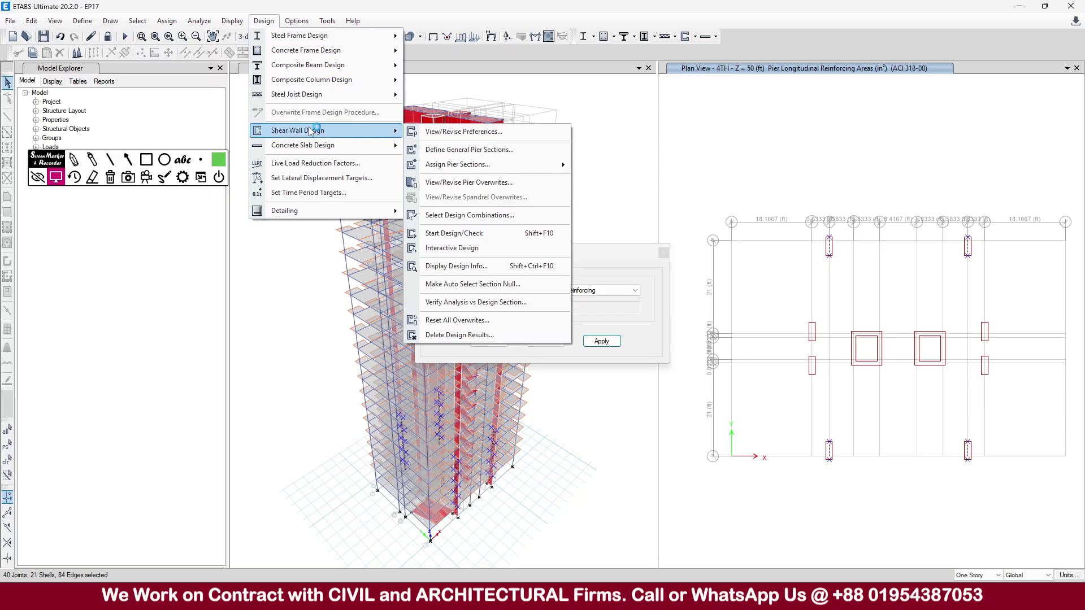
pyautogui.moveTo(451, 165)
pyautogui.click(622, 182)
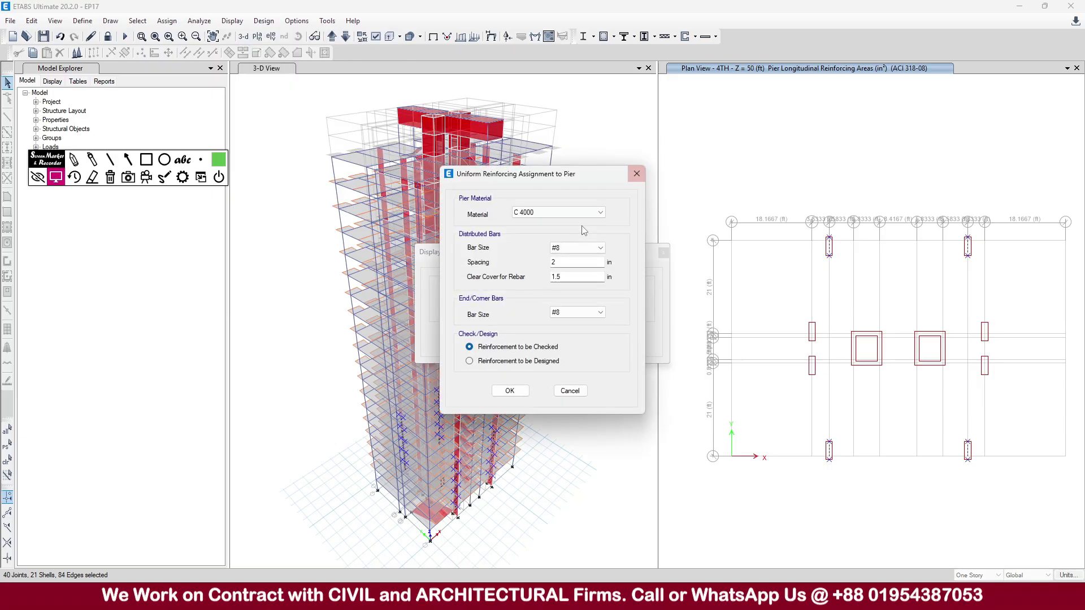
pyautogui.press('Tab')
pyautogui.click(510, 390)
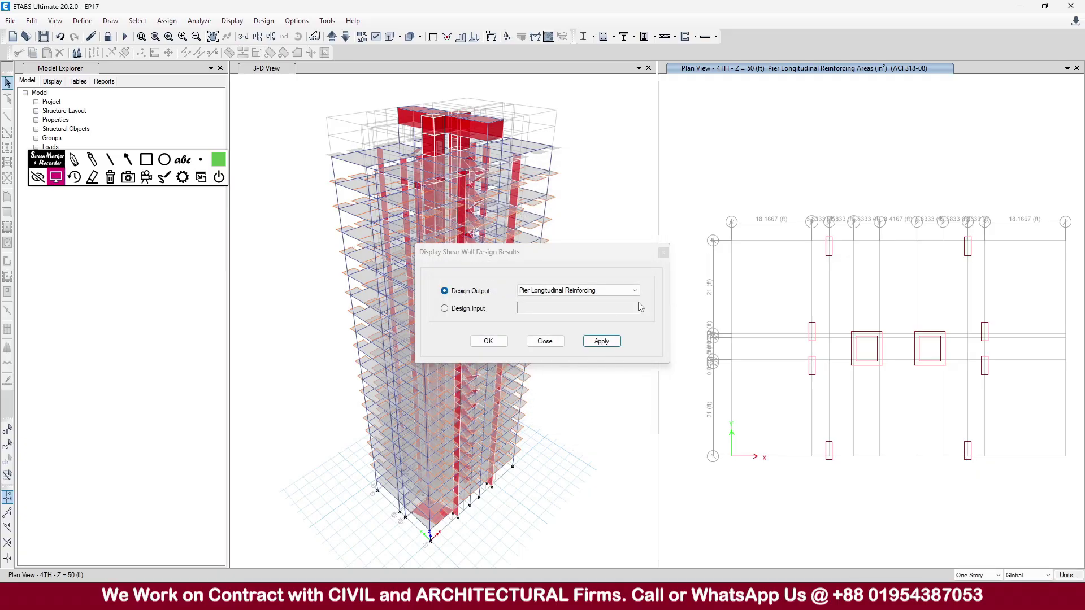
# - Return the results window to the default 3-D view, dismiss the design results dialog, and rerun the shear wall design check
pyautogui.click(243, 36)
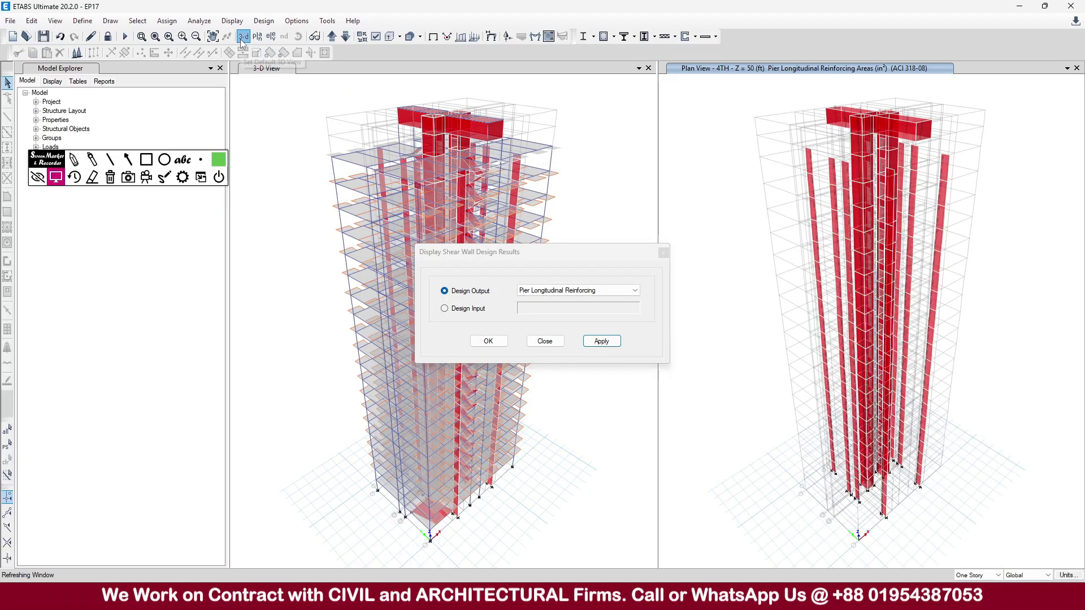
pyautogui.click(545, 341)
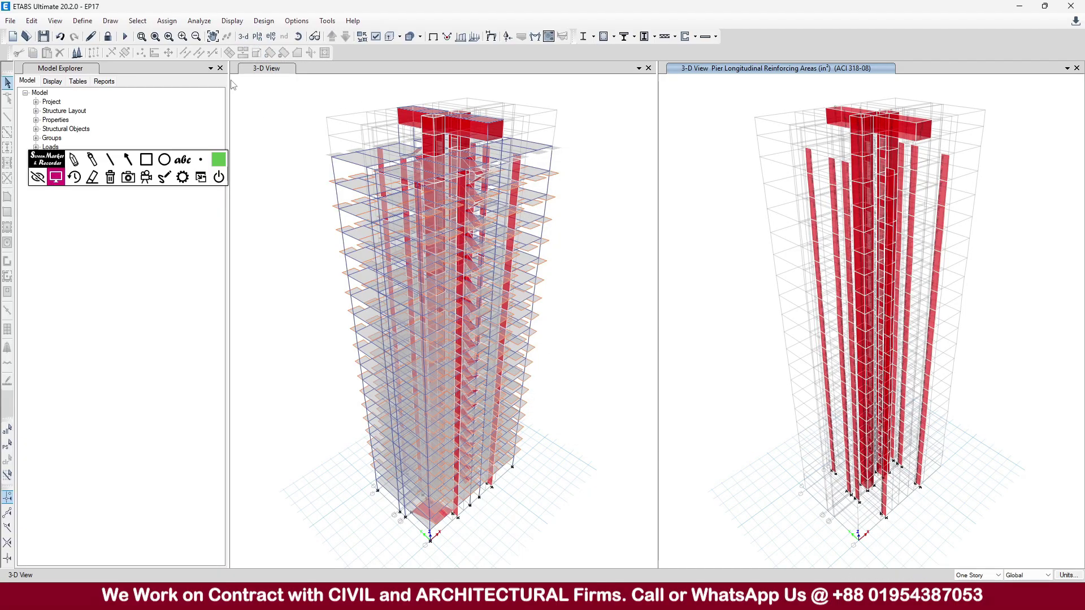
pyautogui.click(275, 22)
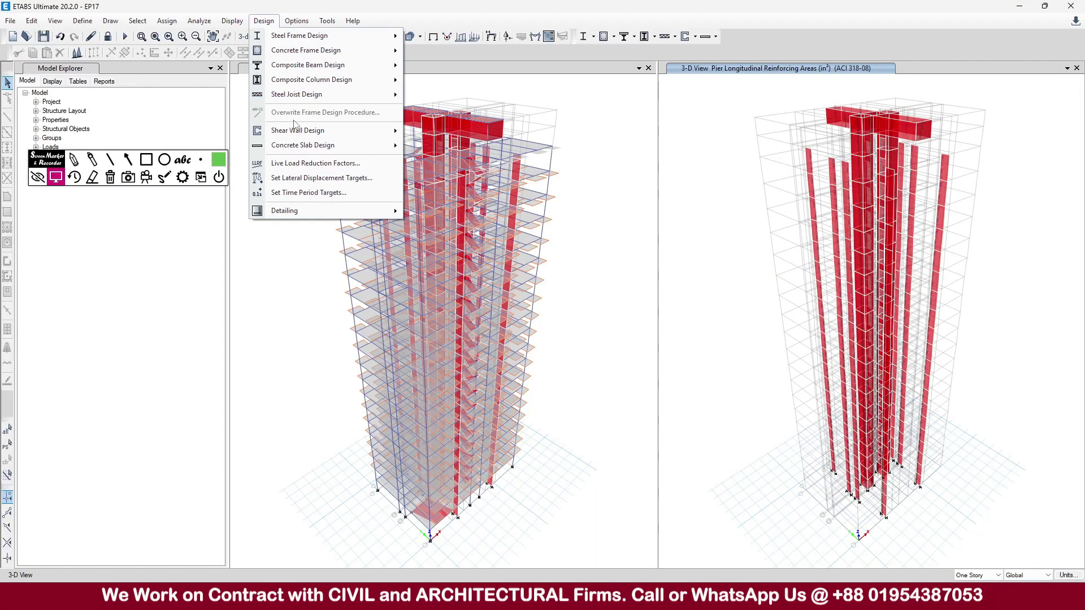
pyautogui.moveTo(295, 134)
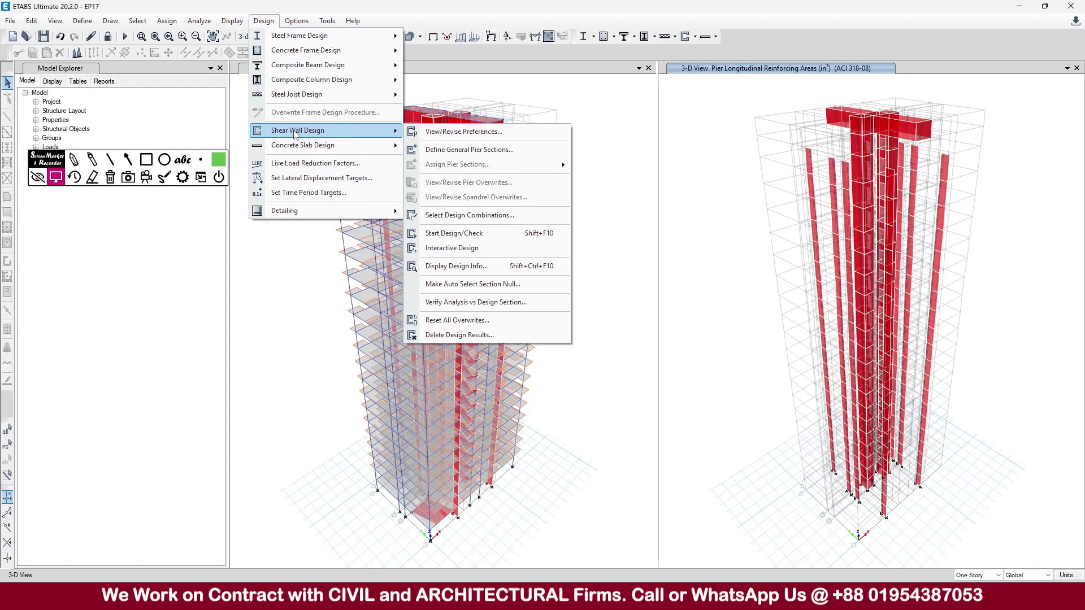
pyautogui.click(490, 237)
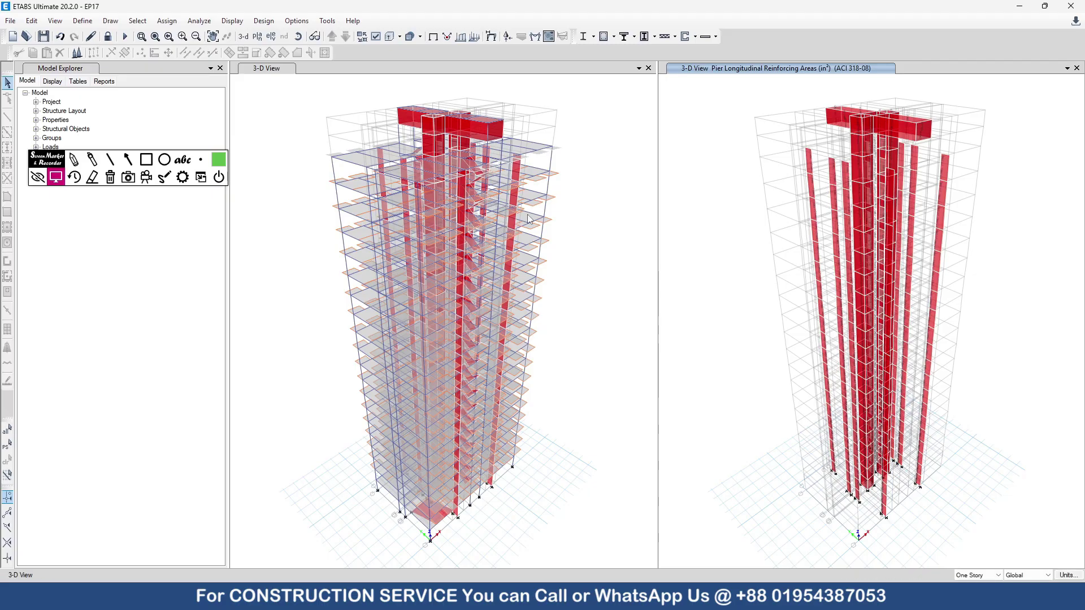
# - Display Identify All Failures as the shear wall design output in the 3-D results view
pyautogui.click(270, 21)
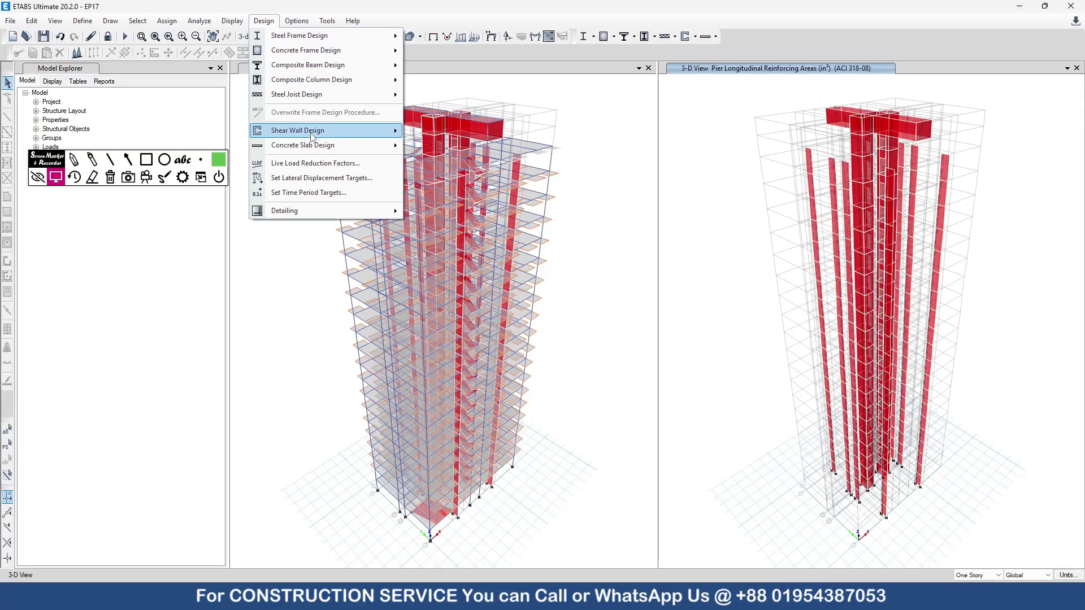
pyautogui.moveTo(313, 135)
pyautogui.click(465, 265)
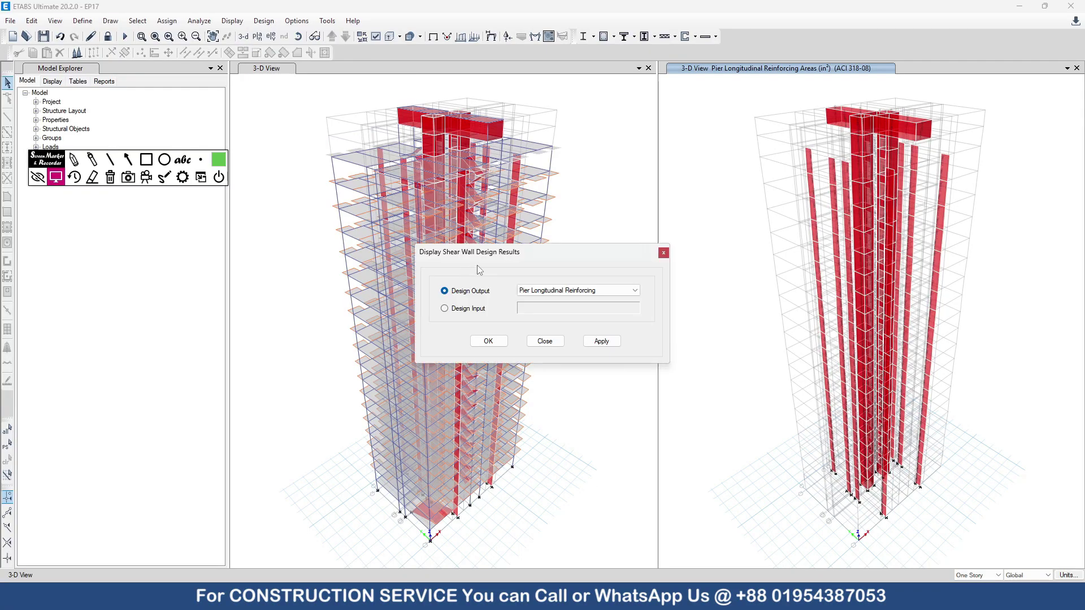
pyautogui.click(607, 290)
pyautogui.click(556, 374)
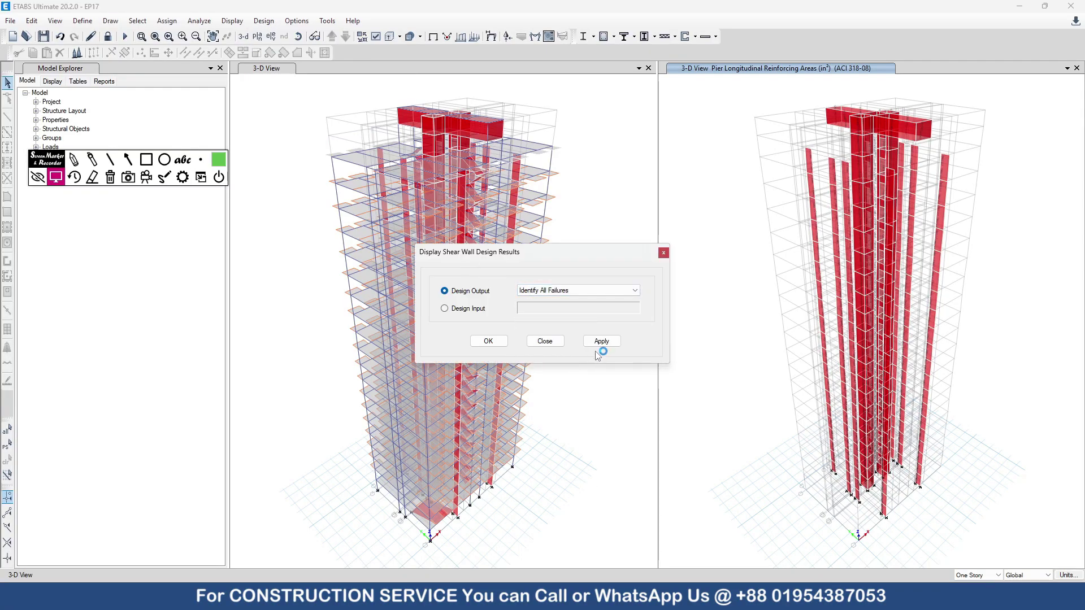
pyautogui.click(602, 340)
# - Dismiss the design results dialog and examine the failure marks at the base of the outer piers and core walls
pyautogui.scroll(5, 836, 492)
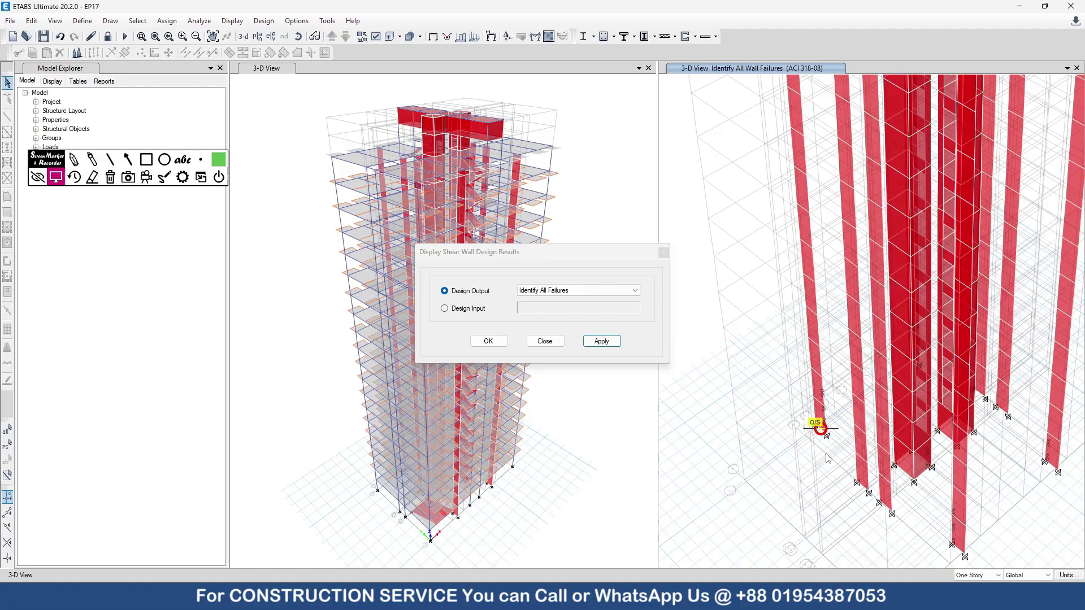
pyautogui.scroll(-5, 815, 444)
pyautogui.scroll(6, 816, 444)
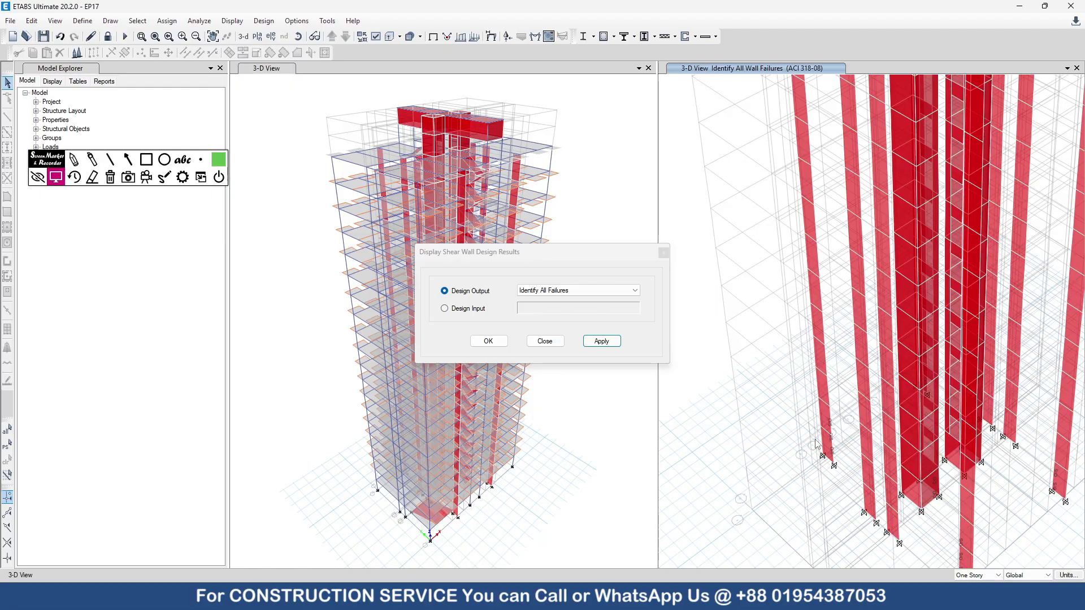
pyautogui.click(664, 253)
pyautogui.scroll(-5, 742, 320)
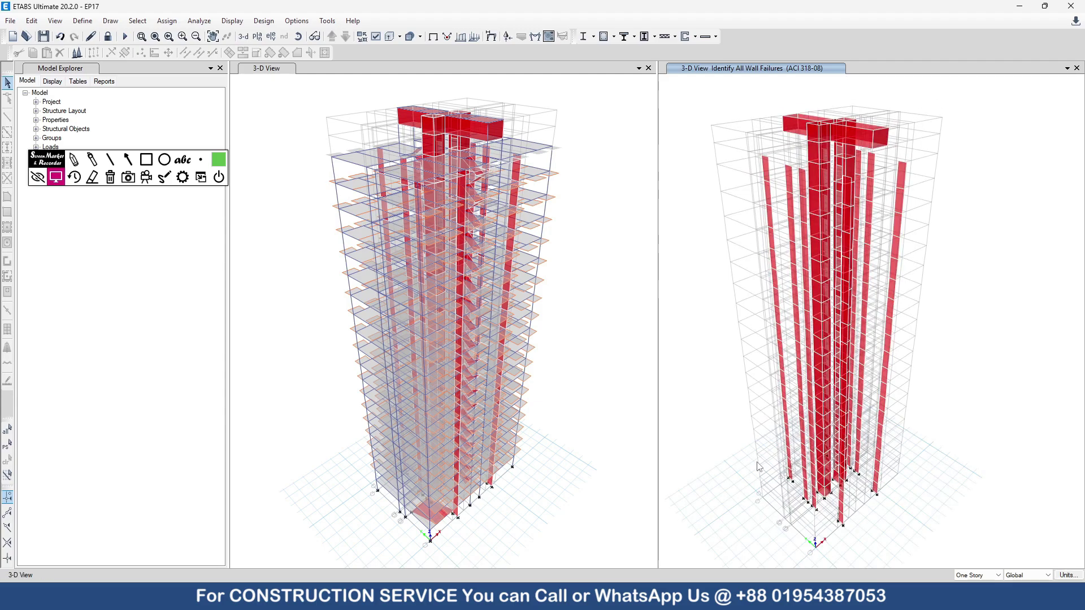
pyautogui.scroll(2, 759, 467)
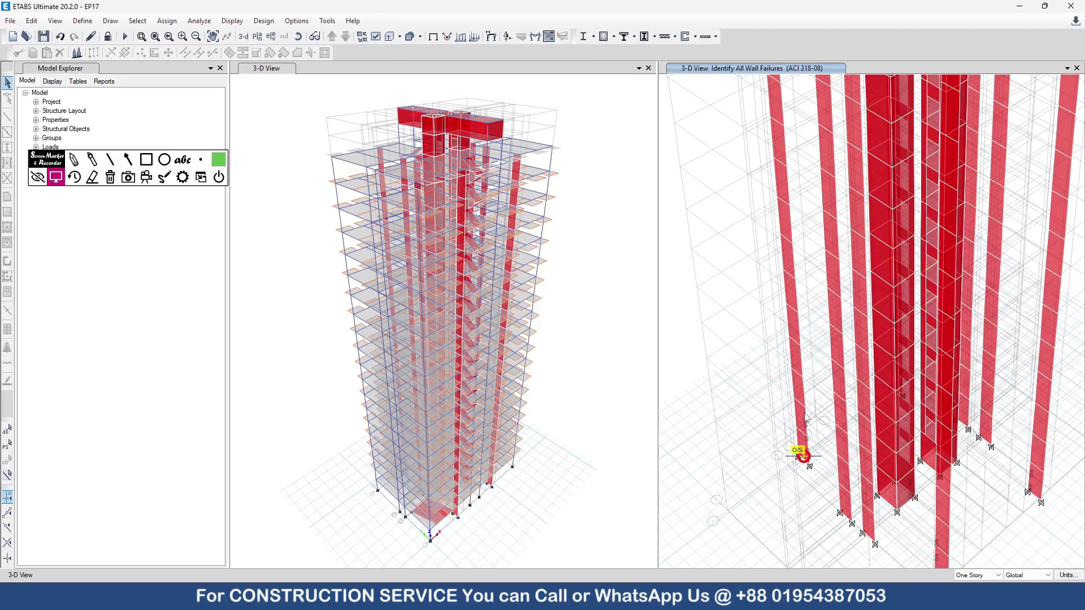
pyautogui.scroll(-3, 757, 415)
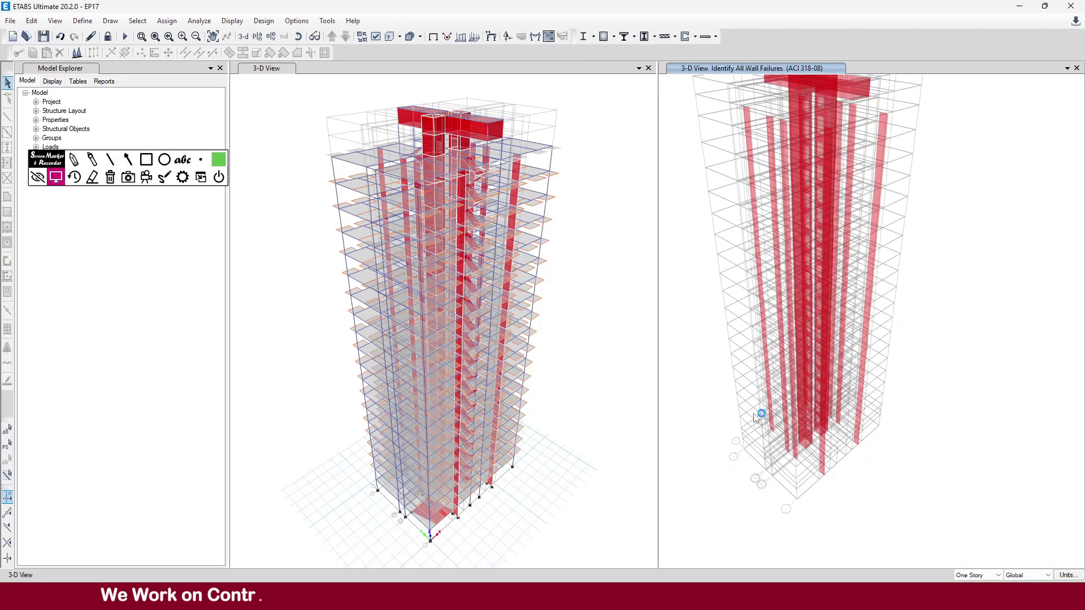